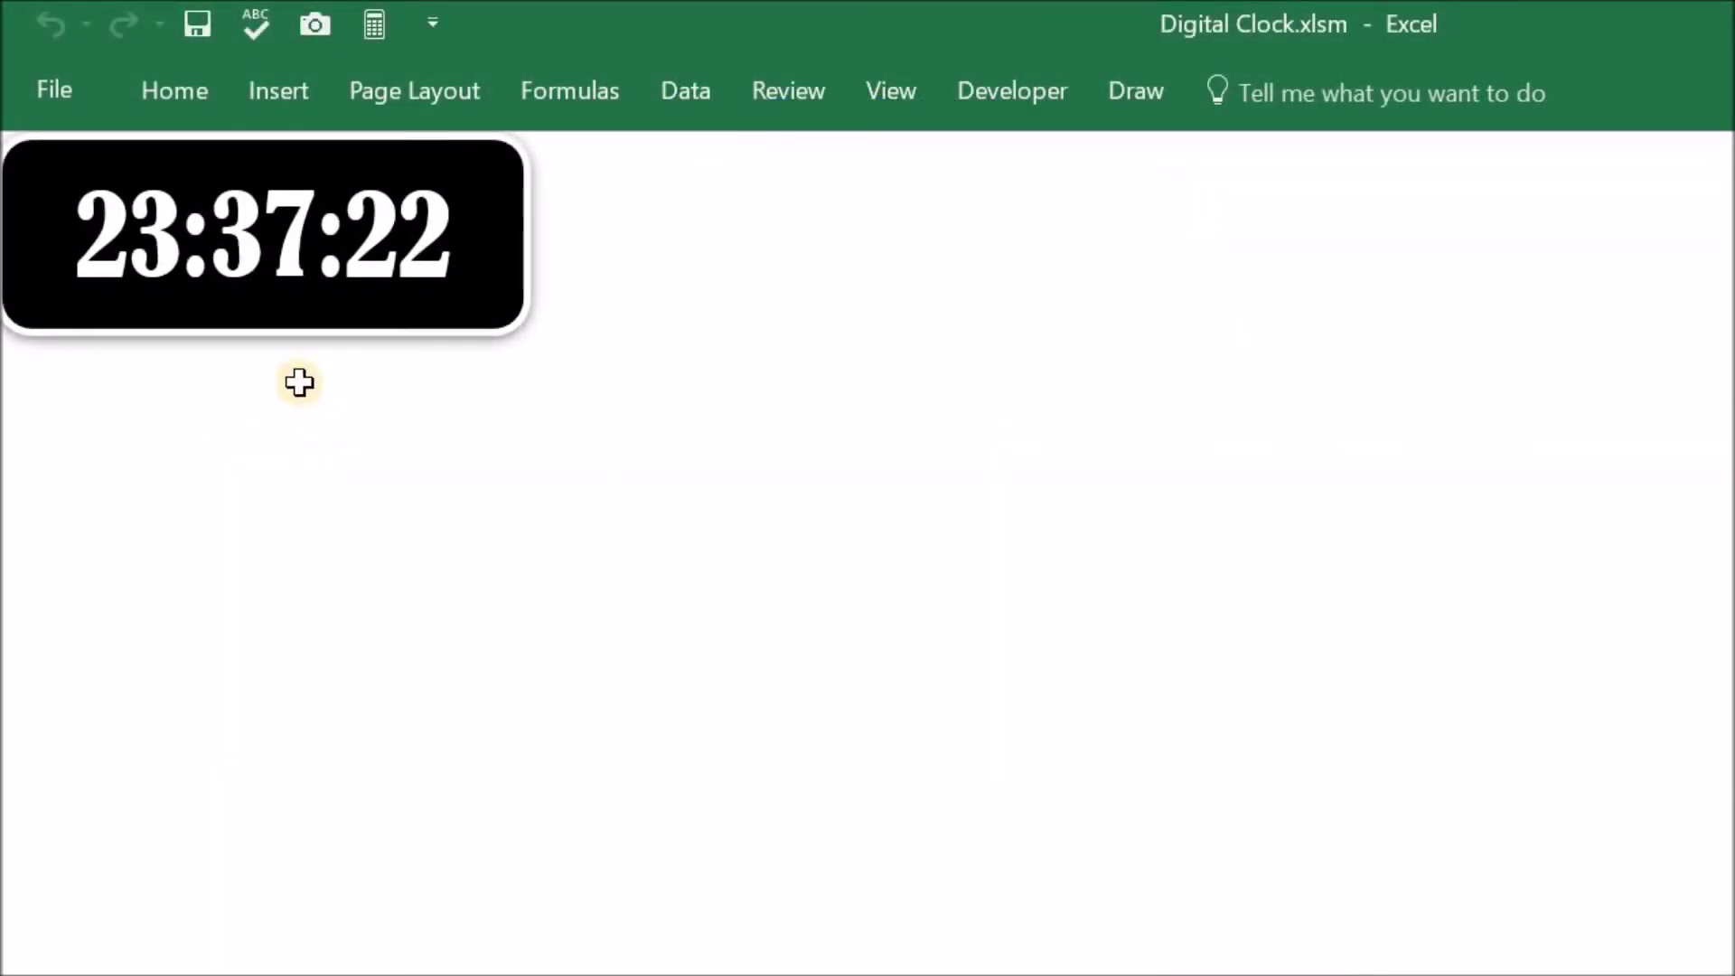
Step: Create a new blank workbook (Book1) and go to its Save As page
left_click(309, 307)
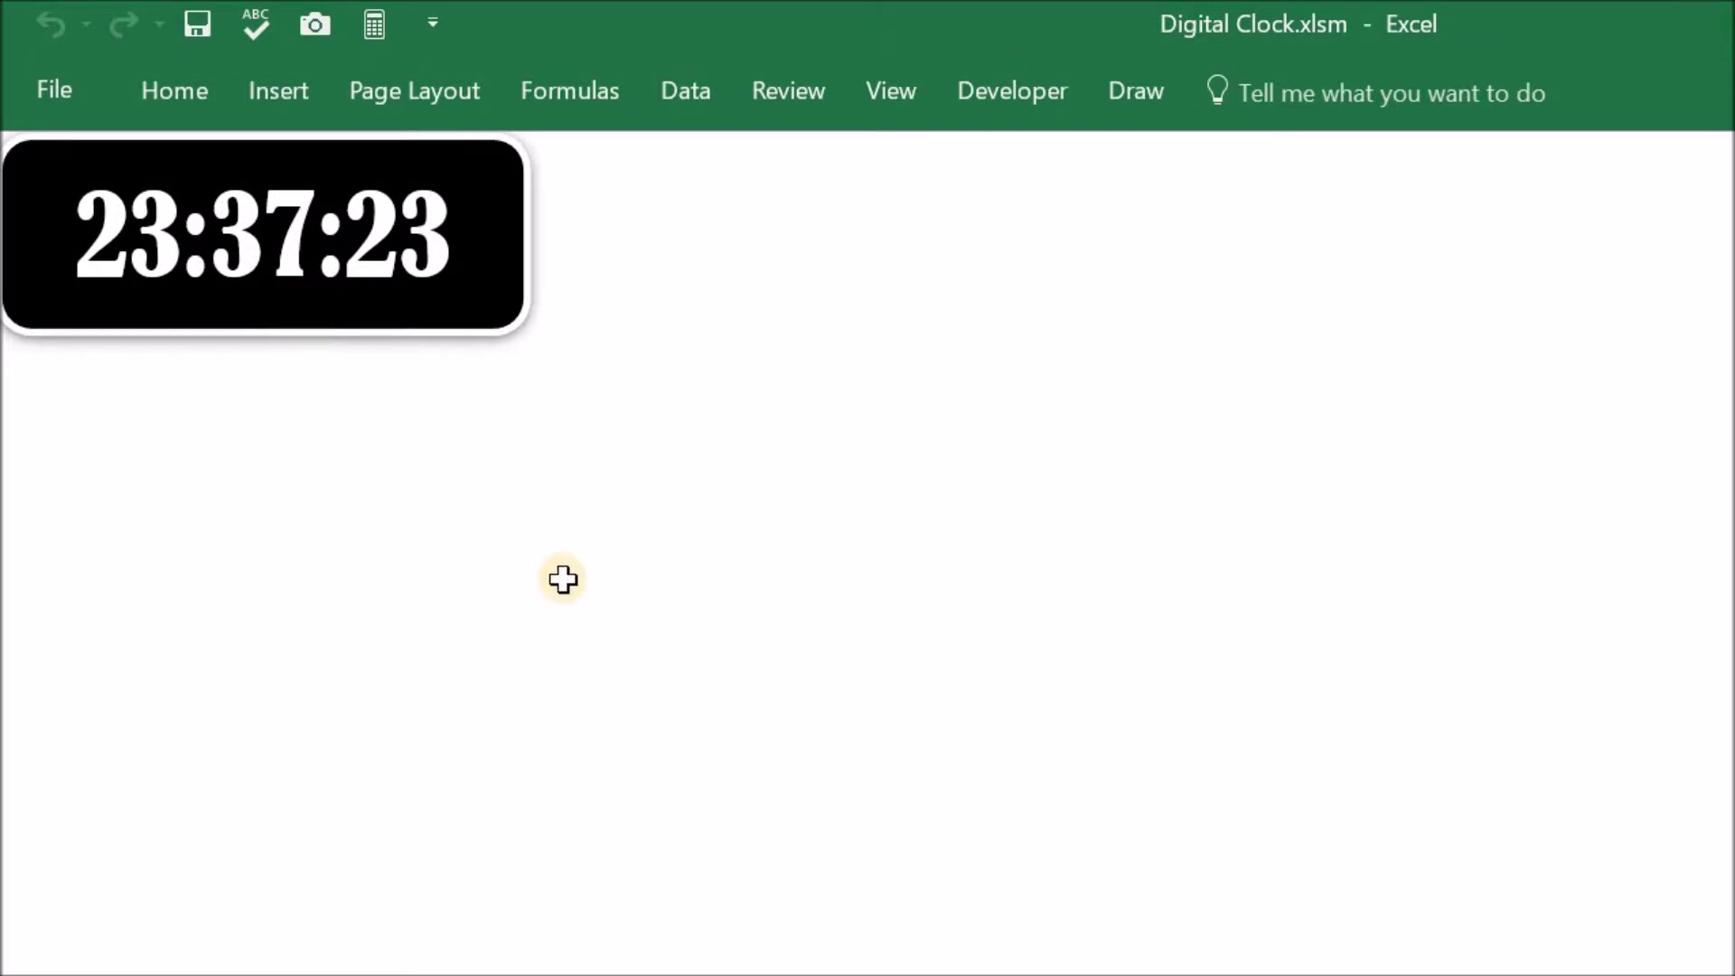
left_click(294, 316)
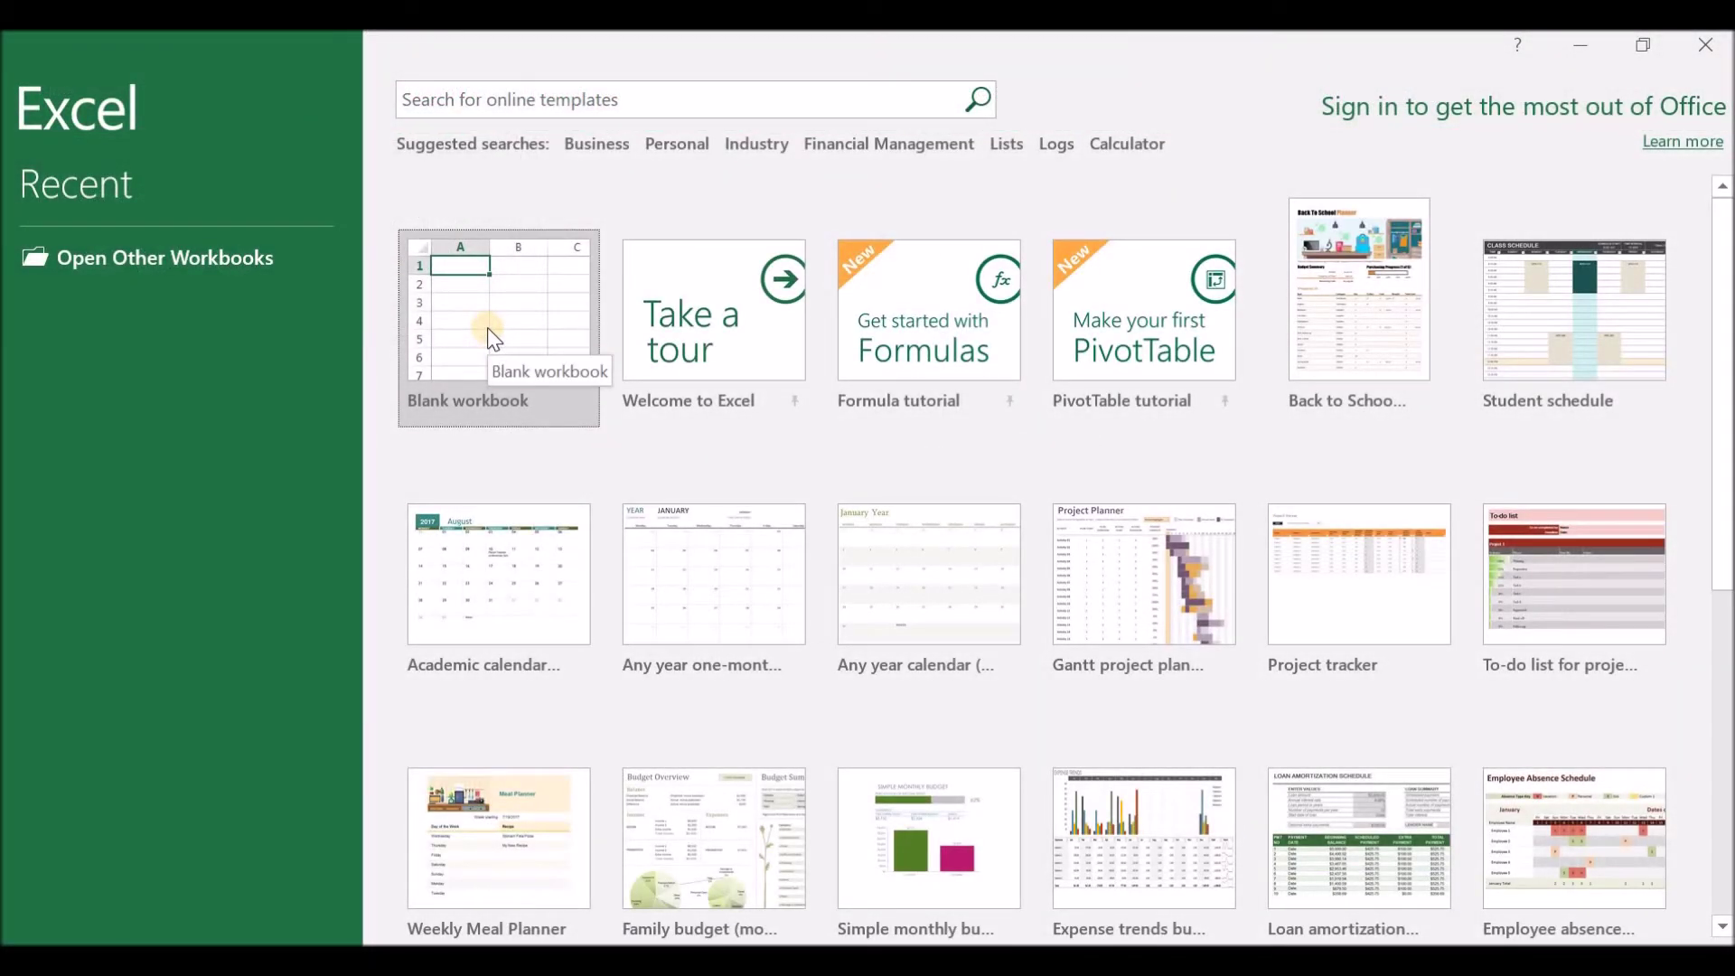
left_click(488, 334)
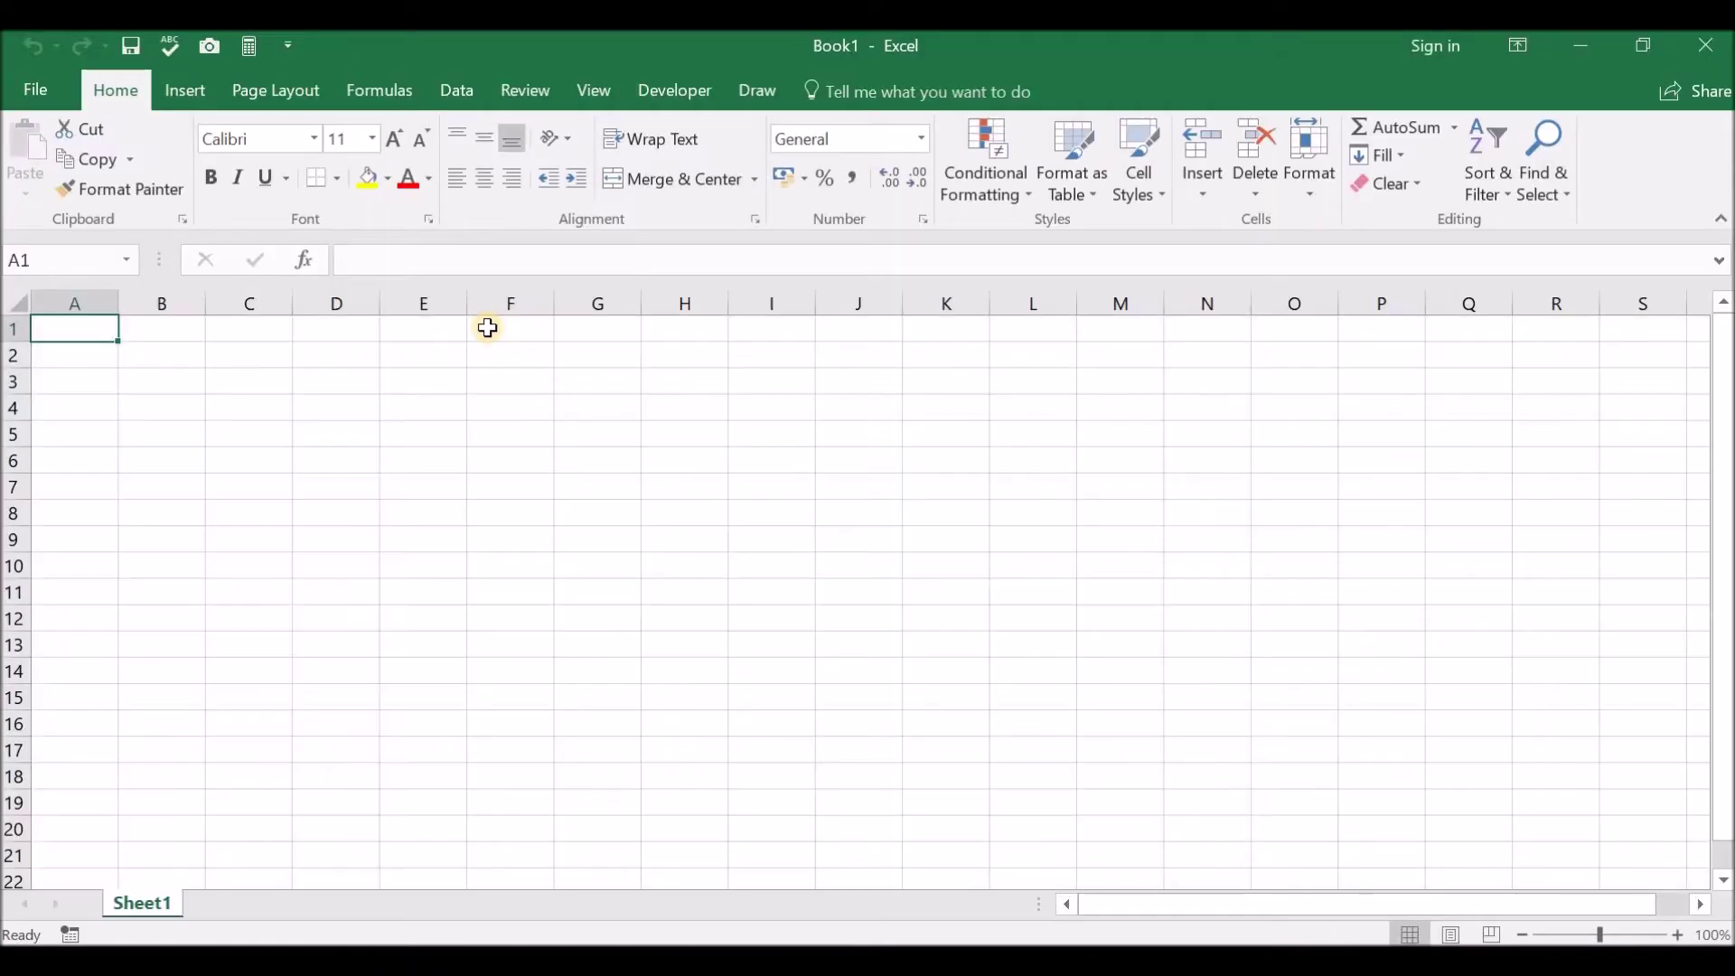
left_click(36, 88)
left_click(49, 313)
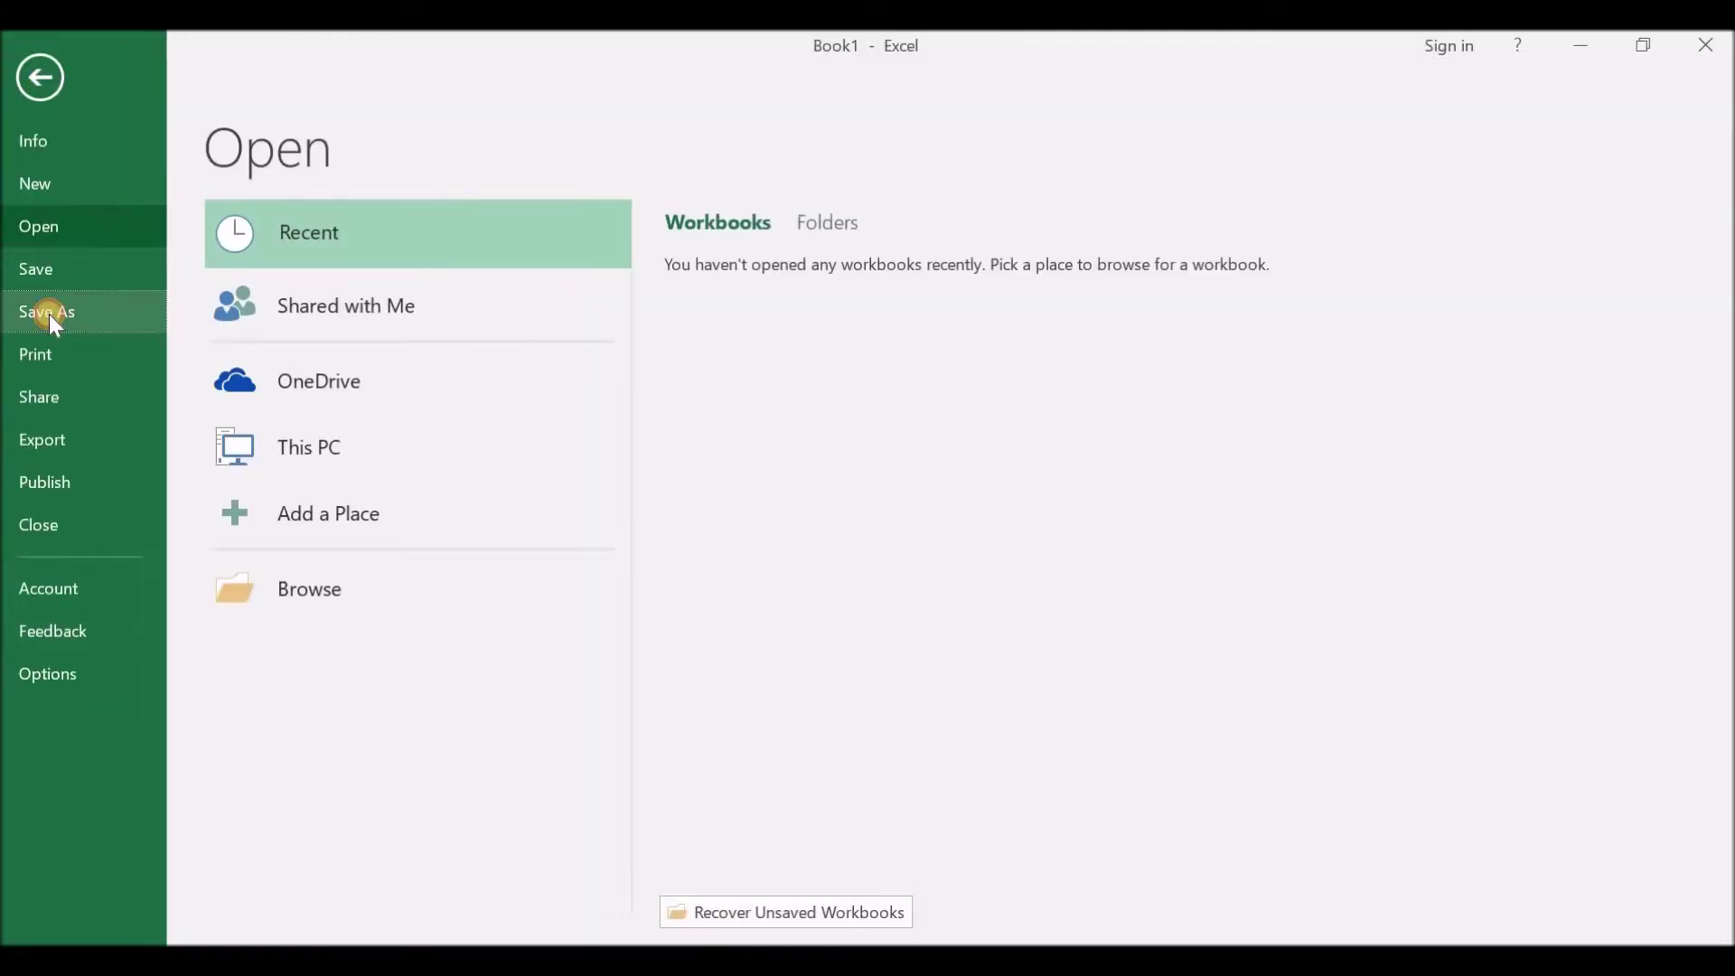
Step: Save the workbook in Documents as 'Digital Clock' with type Excel Macro-Enabled Workbook (*.xlsm)
left_click(331, 530)
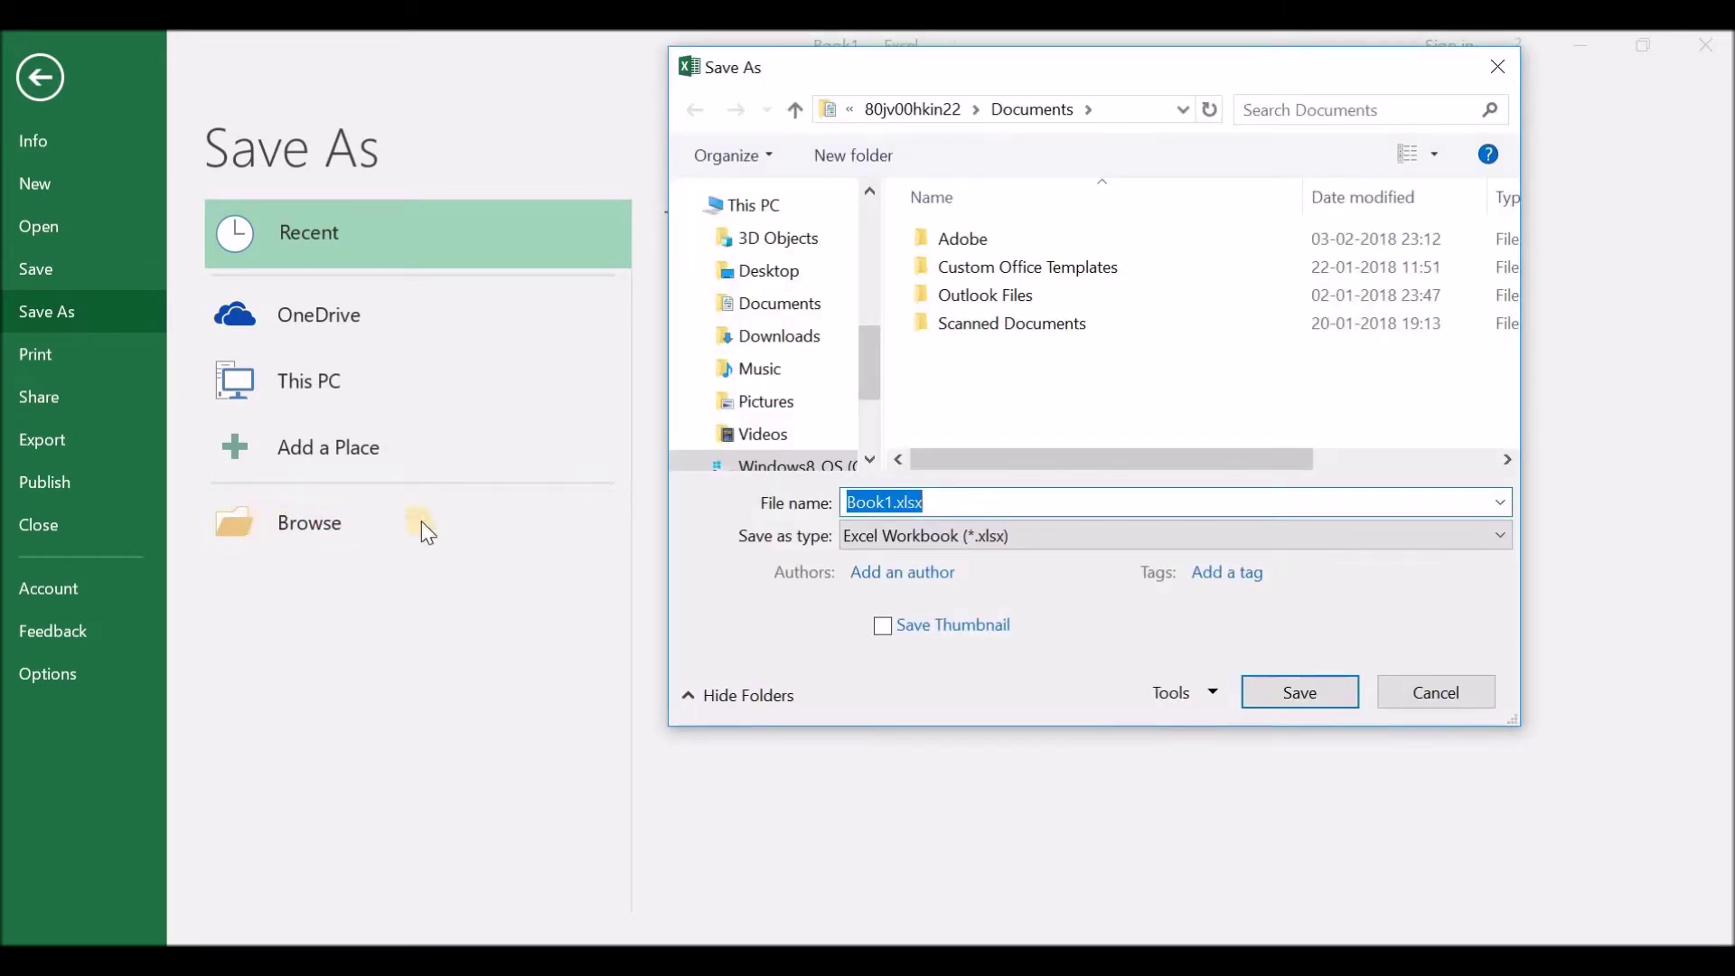
left_click(999, 535)
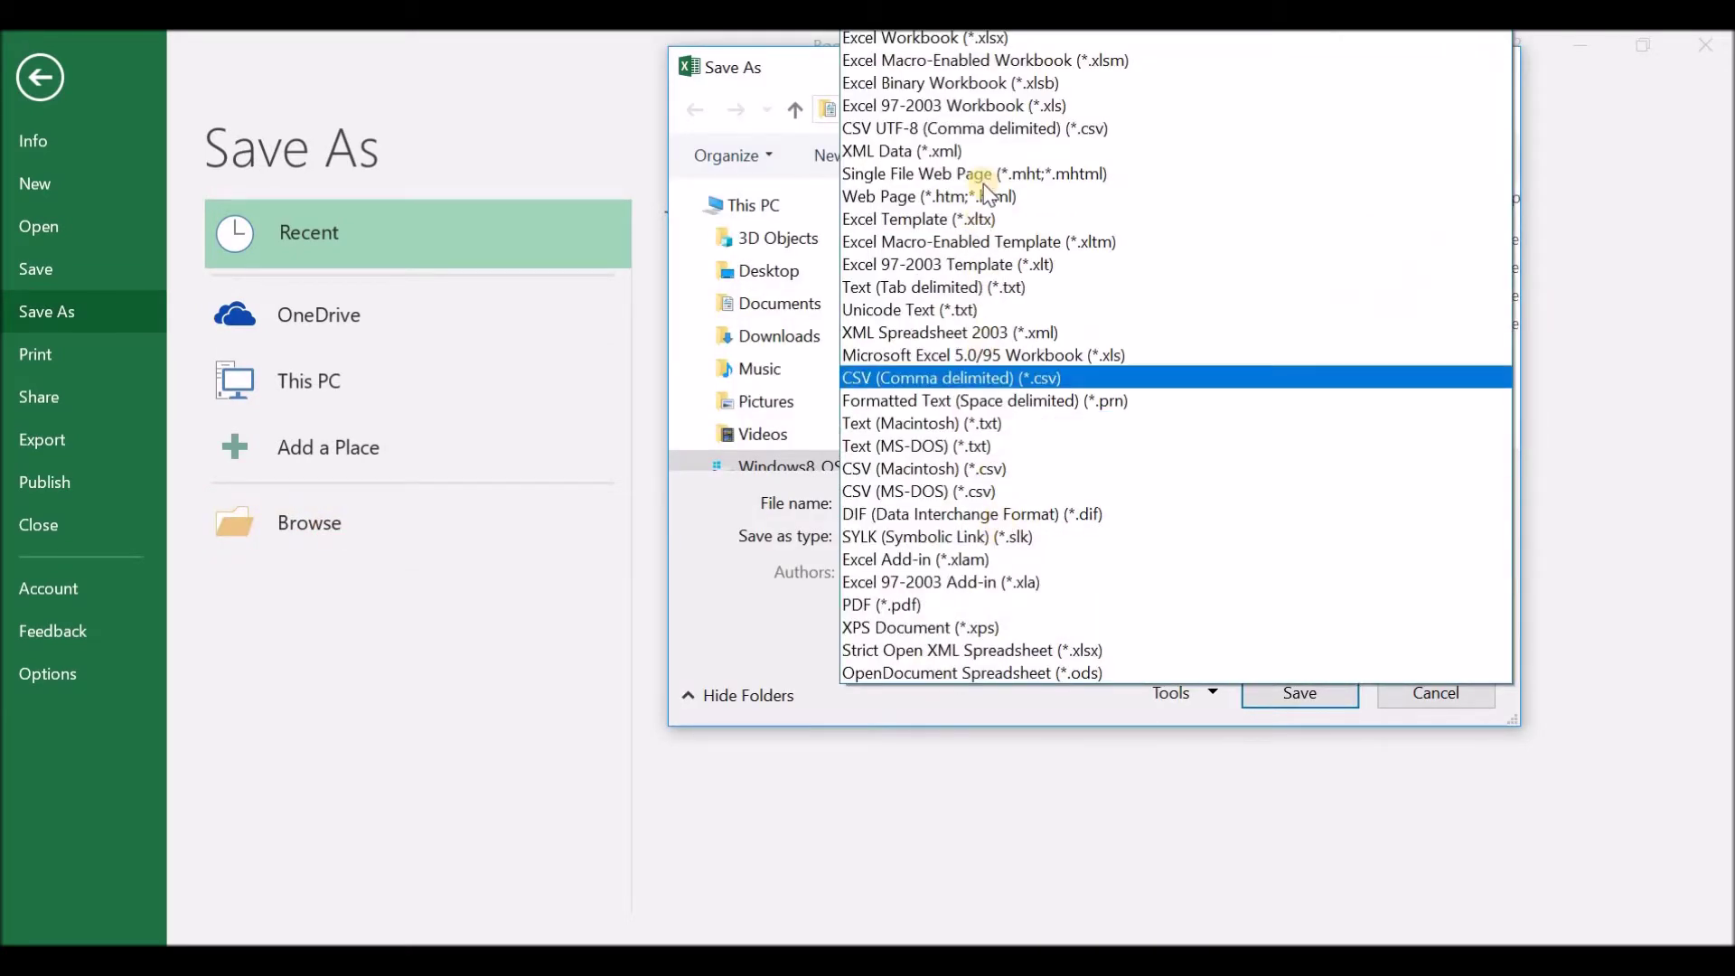
left_click(1031, 63)
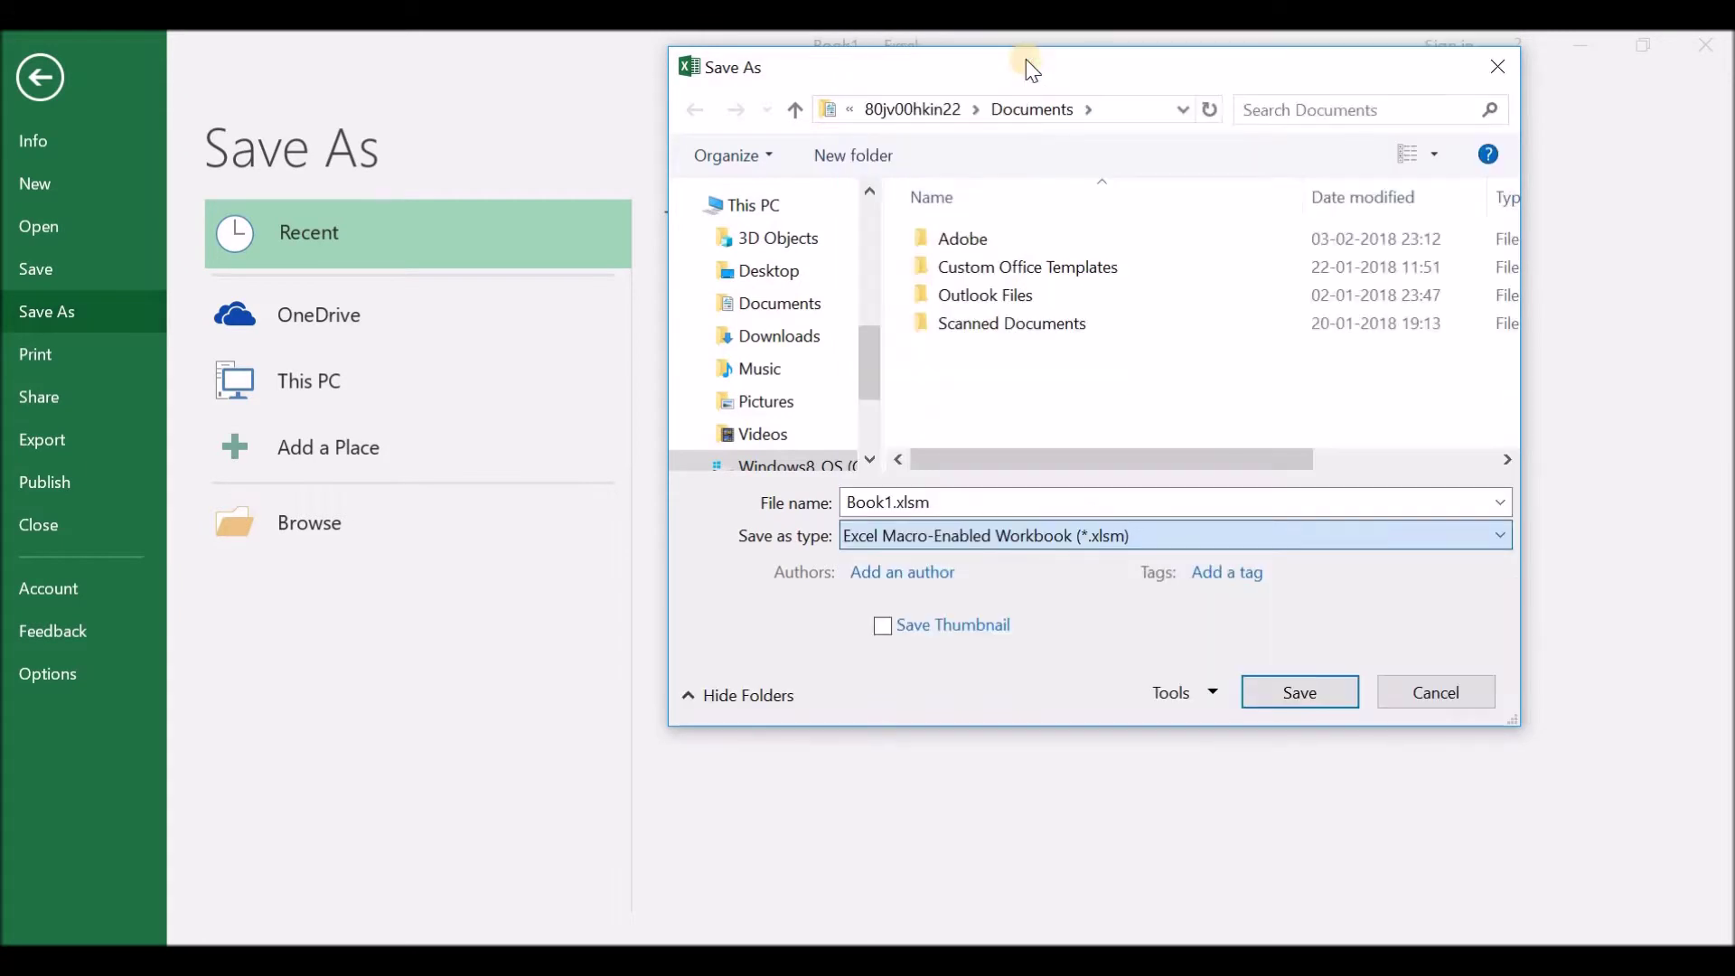
left_click(893, 503)
double_click(894, 503)
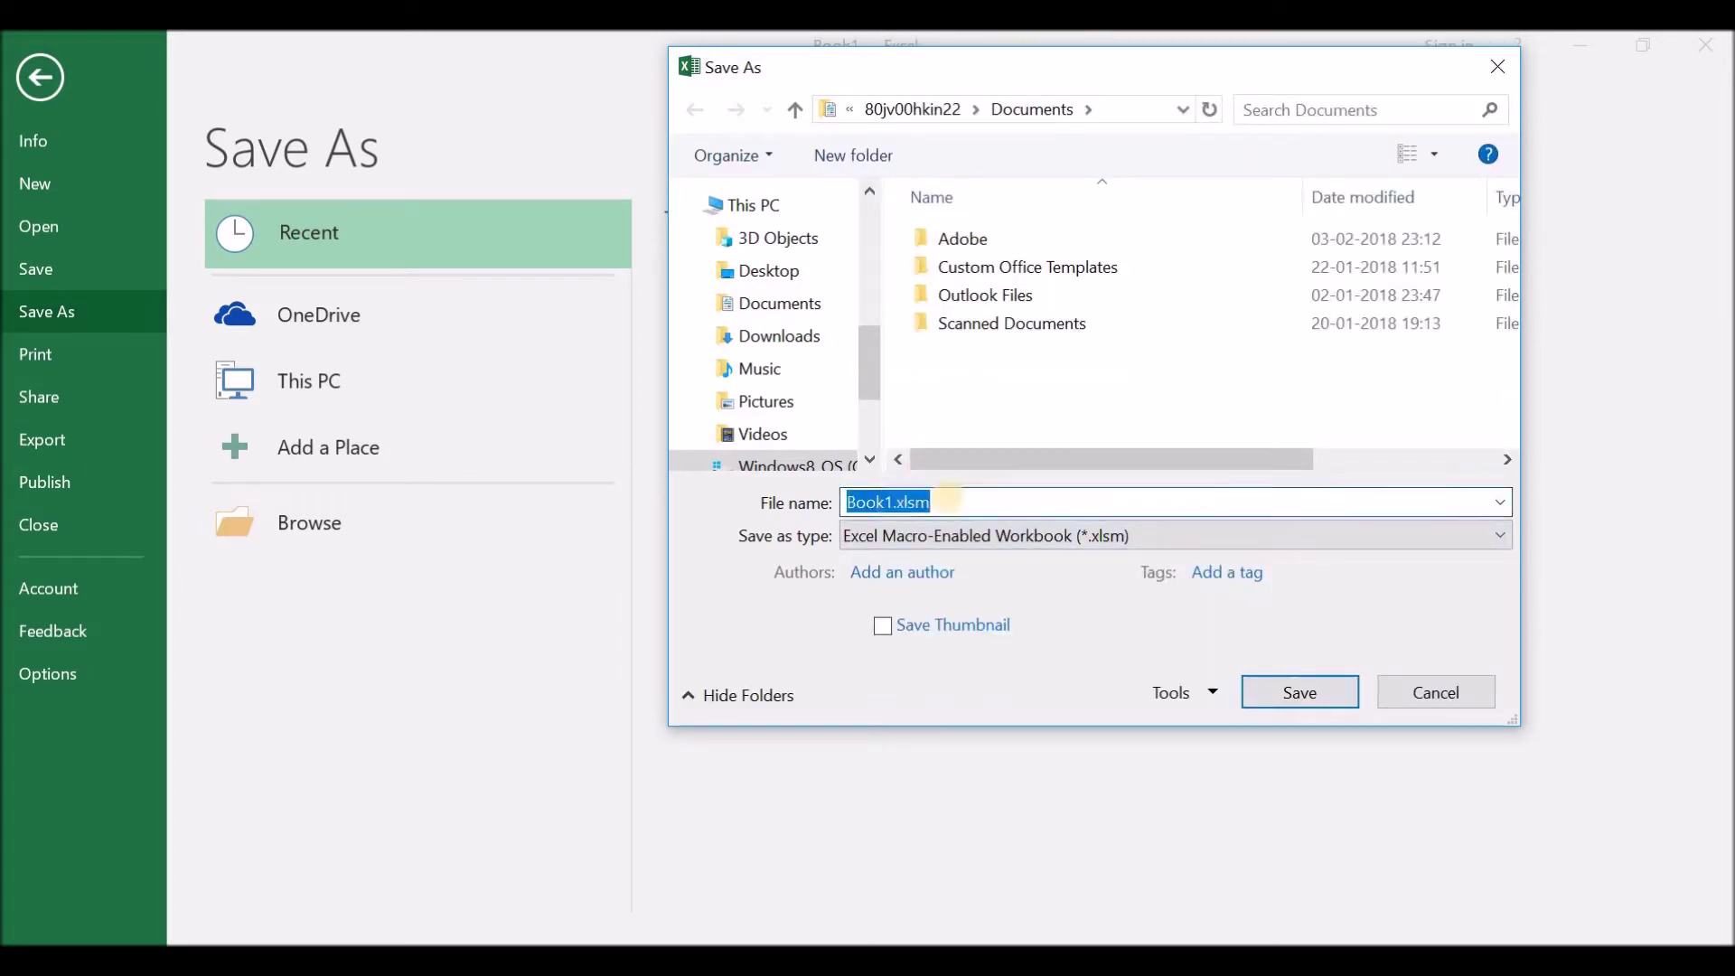
type("Digital Clo")
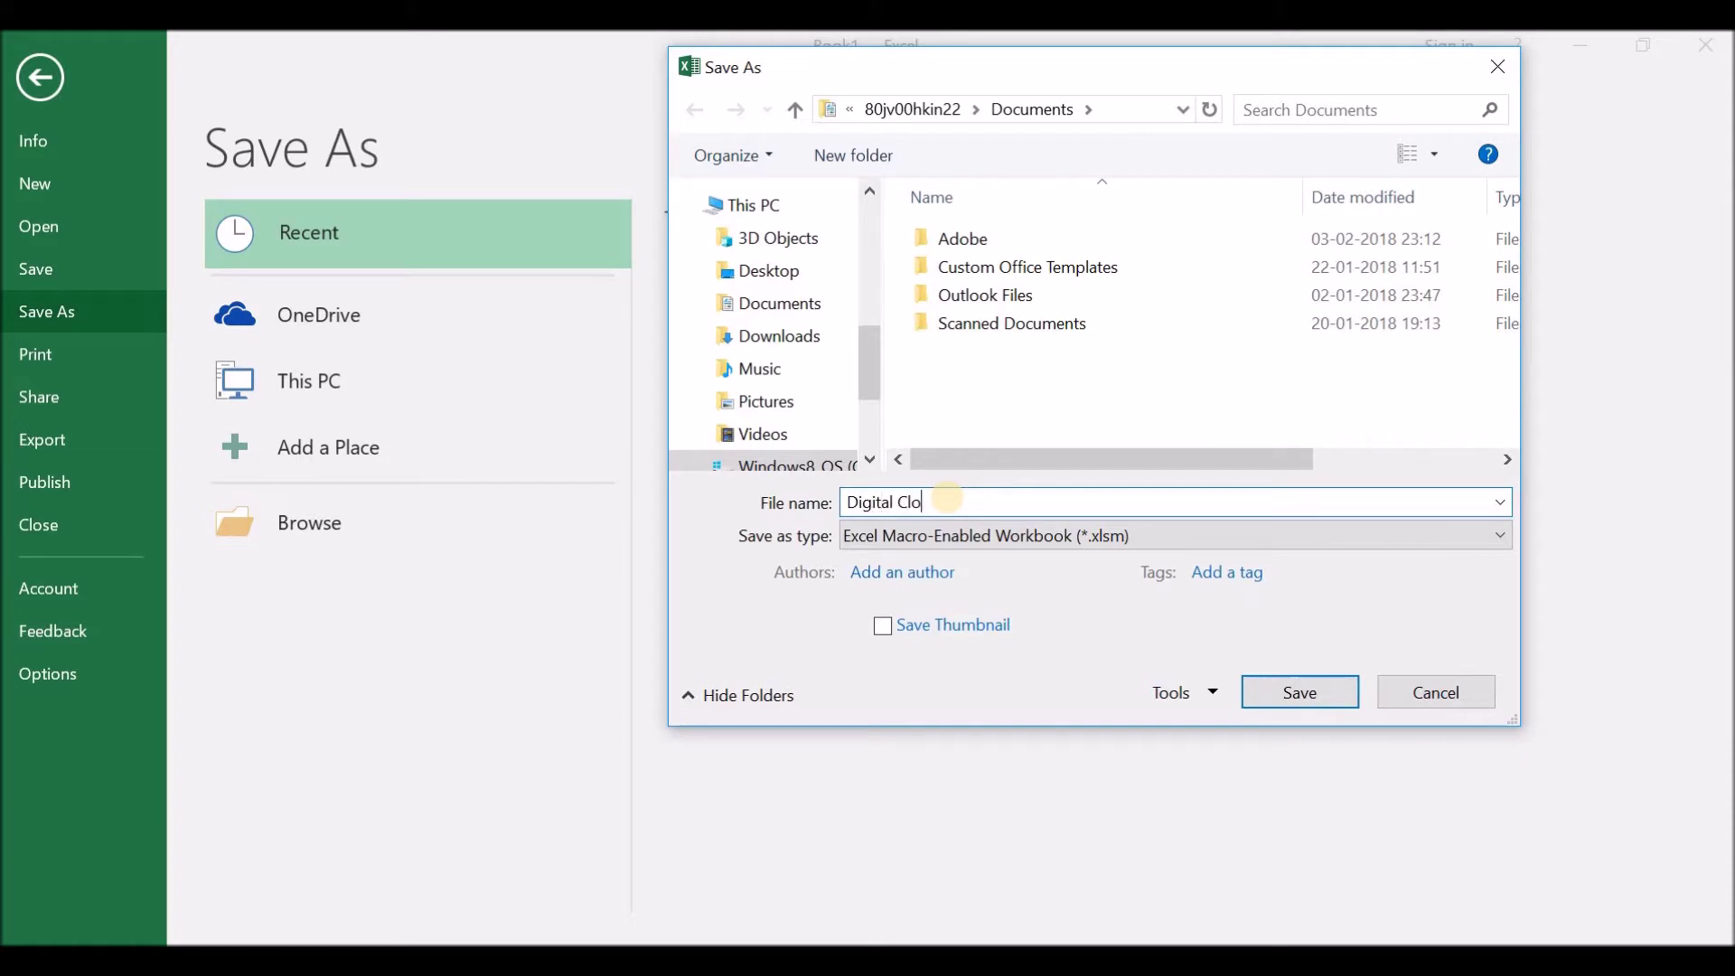
left_click(1299, 697)
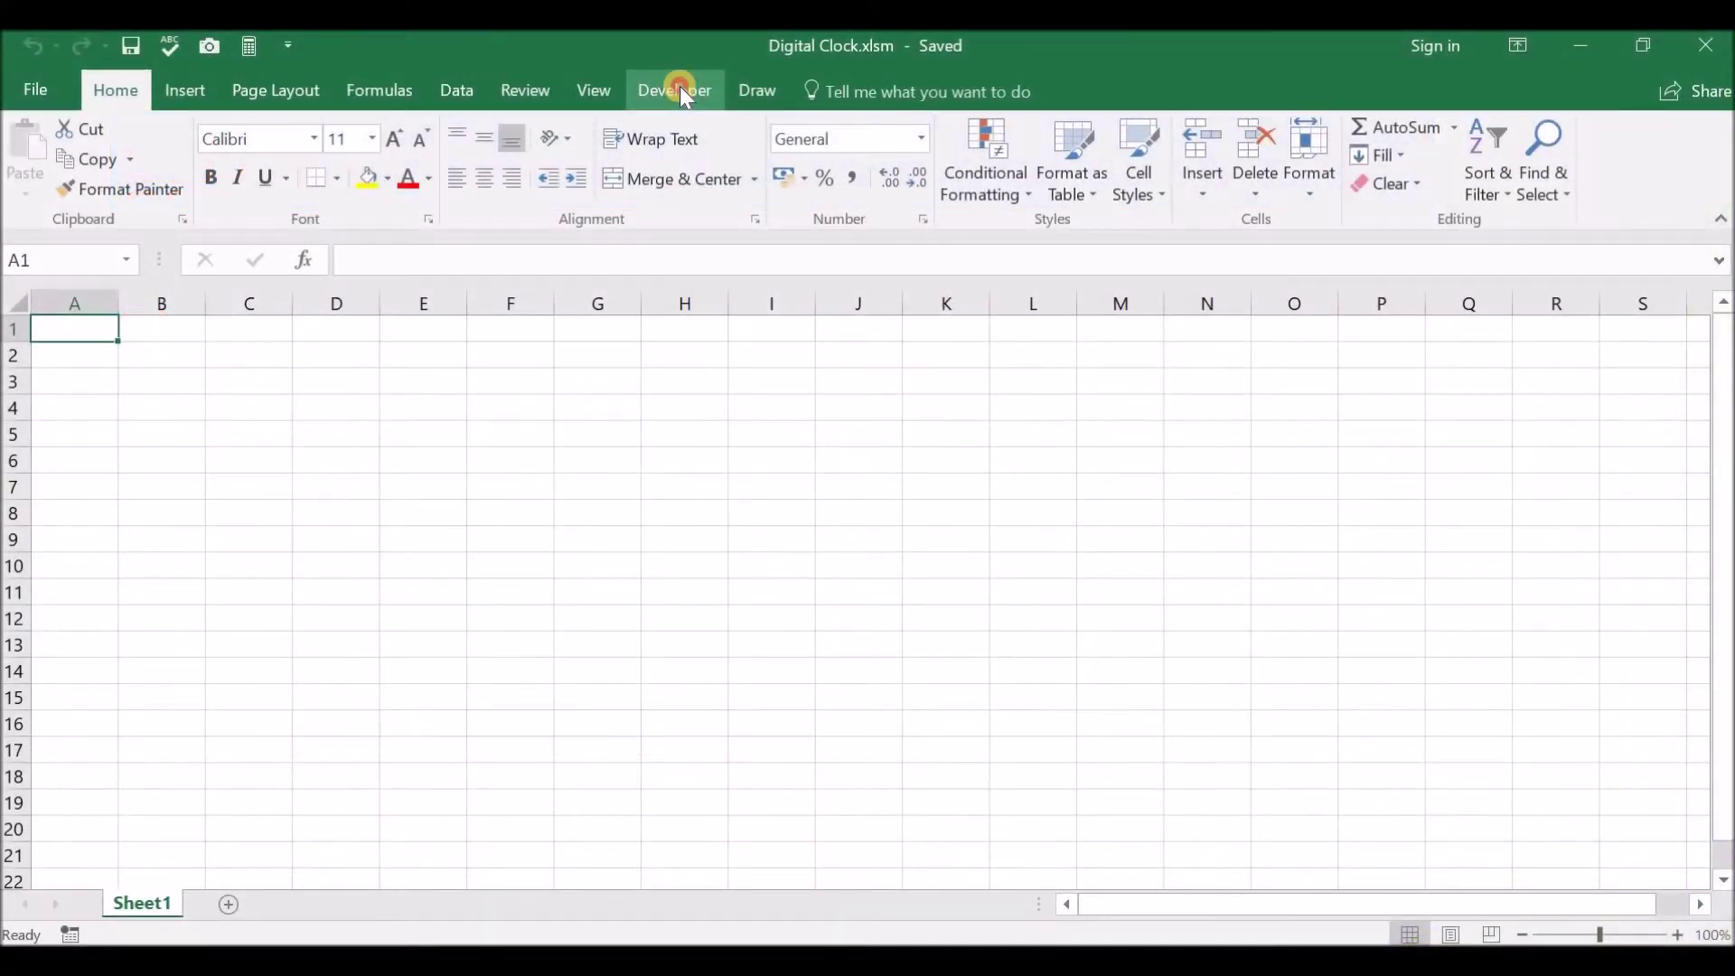
Step: Open the Visual Basic editor from the Developer tab and maximize it
left_click(678, 91)
left_click(25, 154)
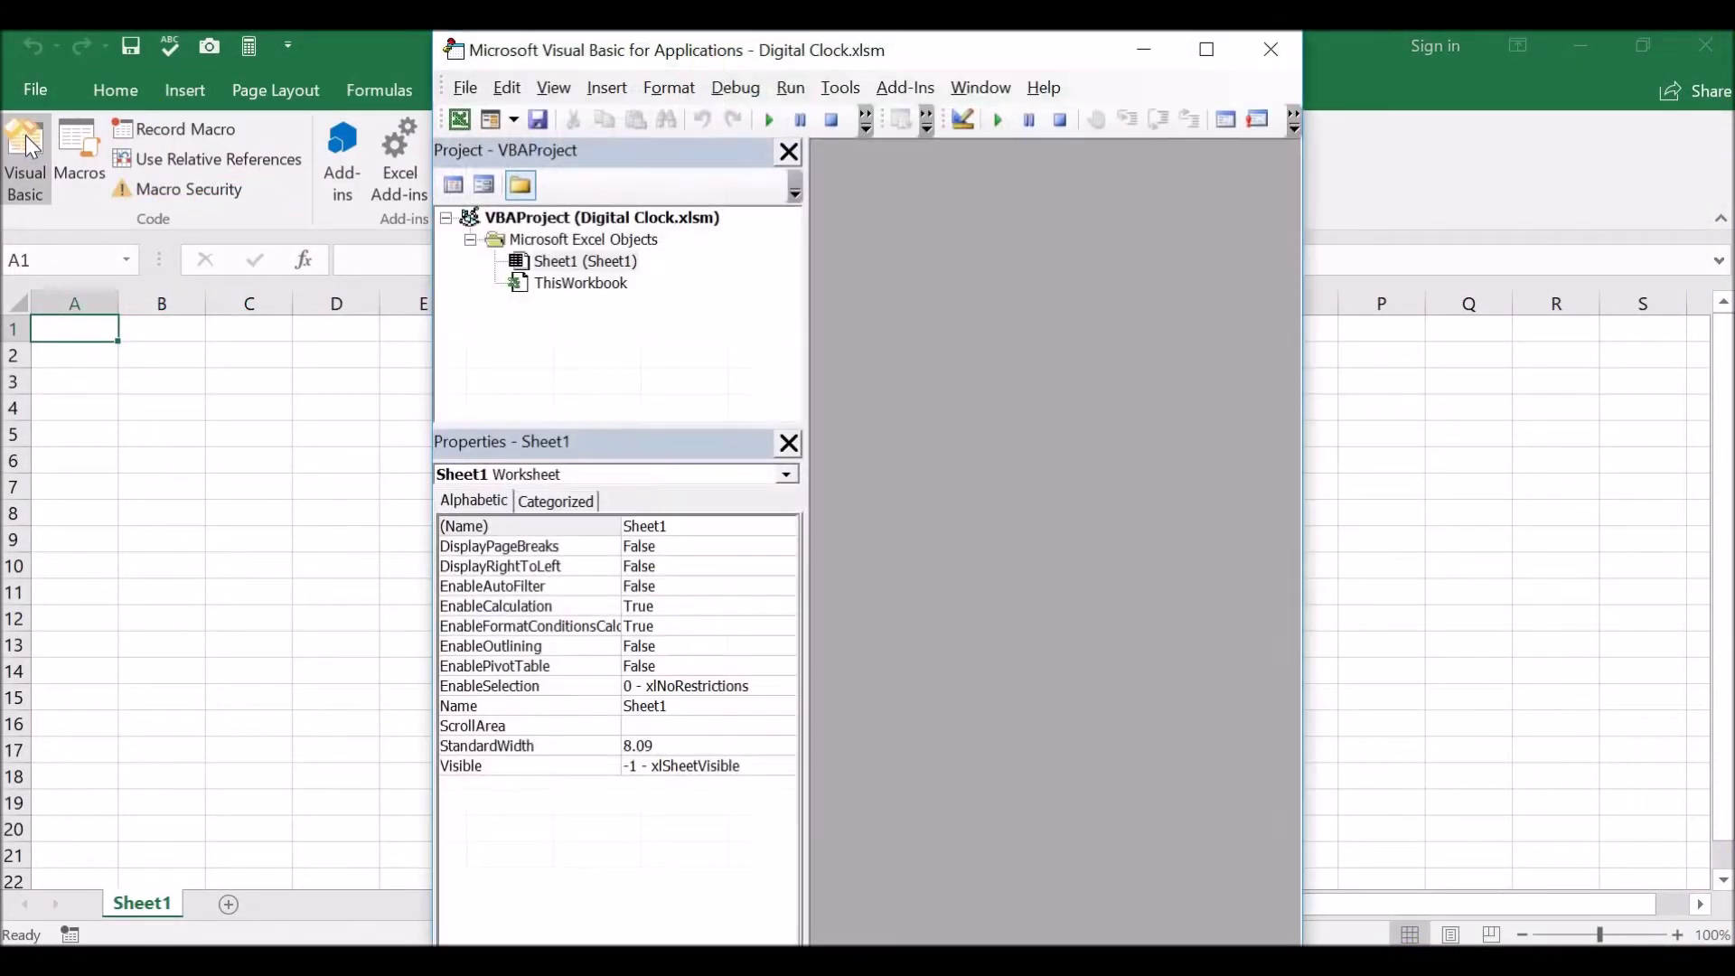
double_click(956, 49)
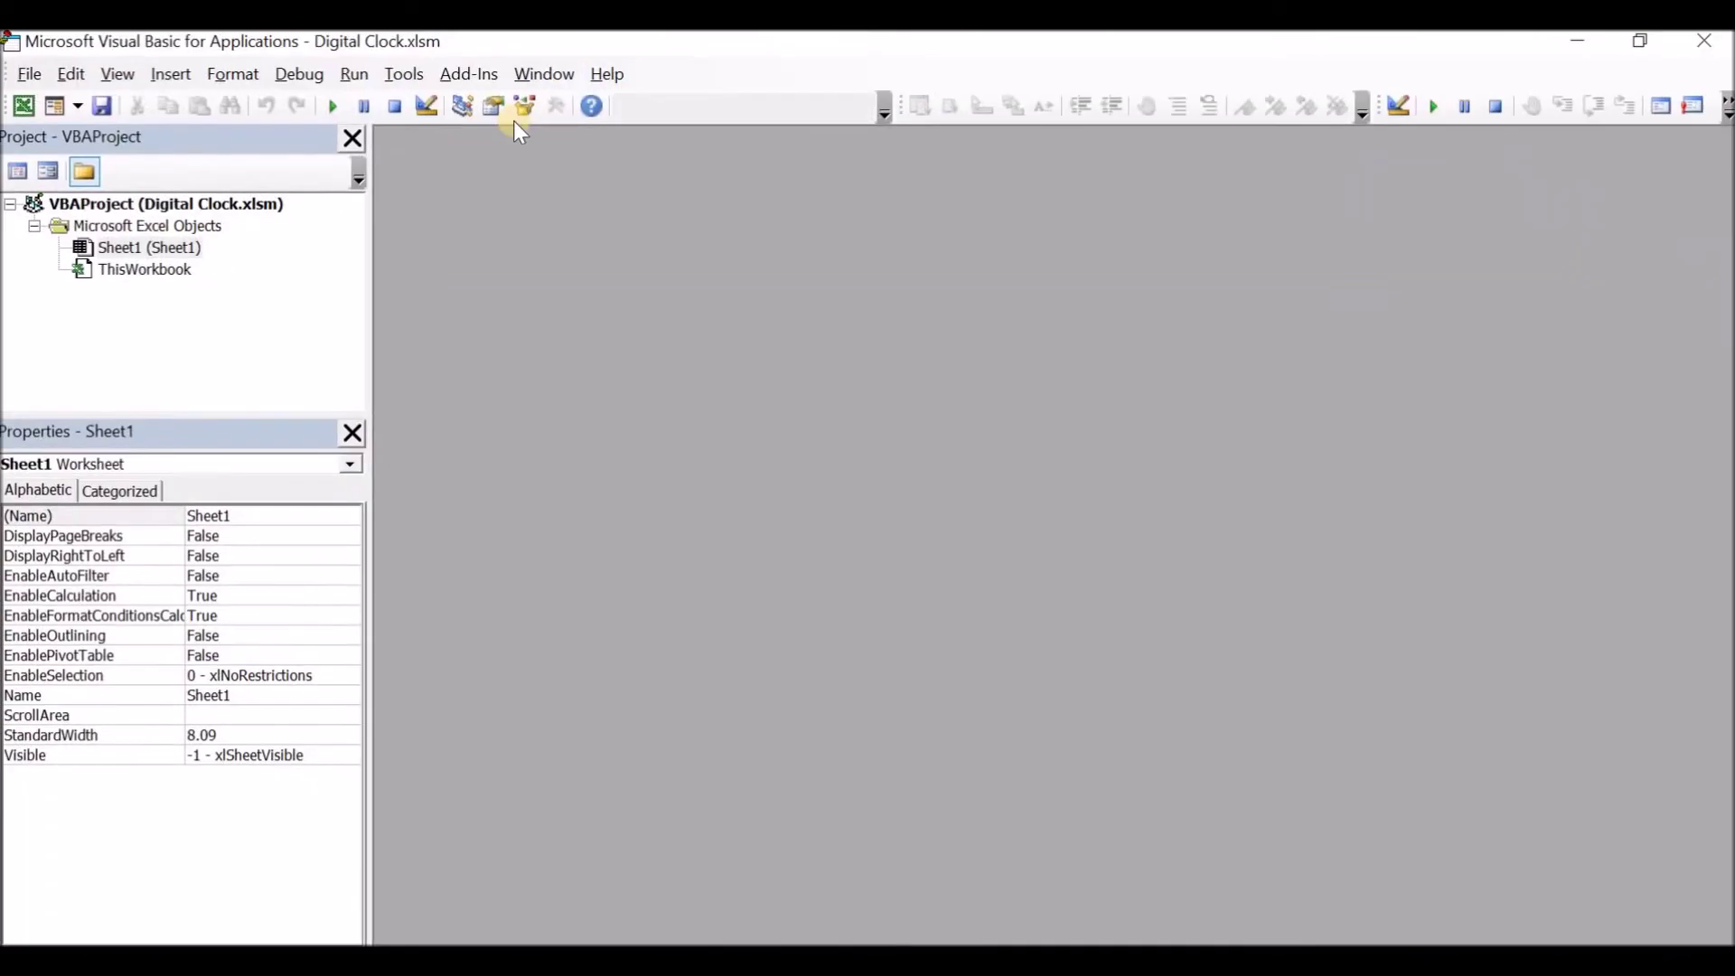
Step: Open Sheet1's code window via View Code, ready to write below Option Explicit
left_click(162, 246)
right_click(164, 250)
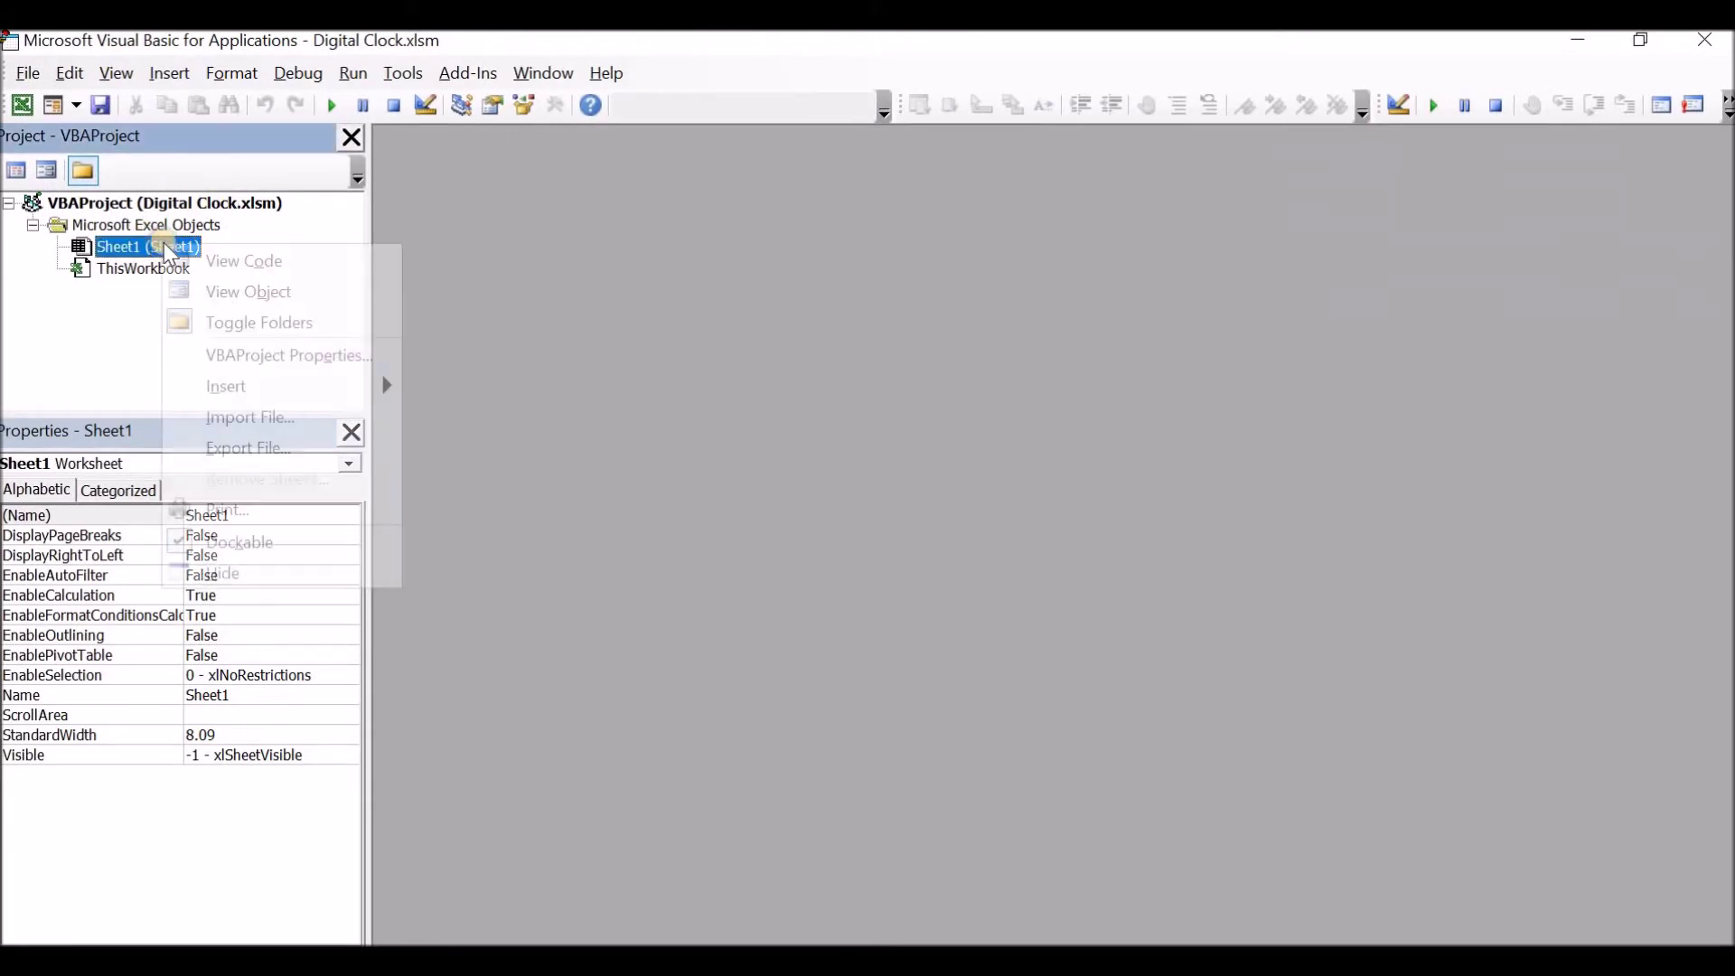
left_click(260, 260)
left_click(438, 206)
Step: Write Sub clock() with the first statement Range("A2") = Not Range("A2")
type("sub clock()")
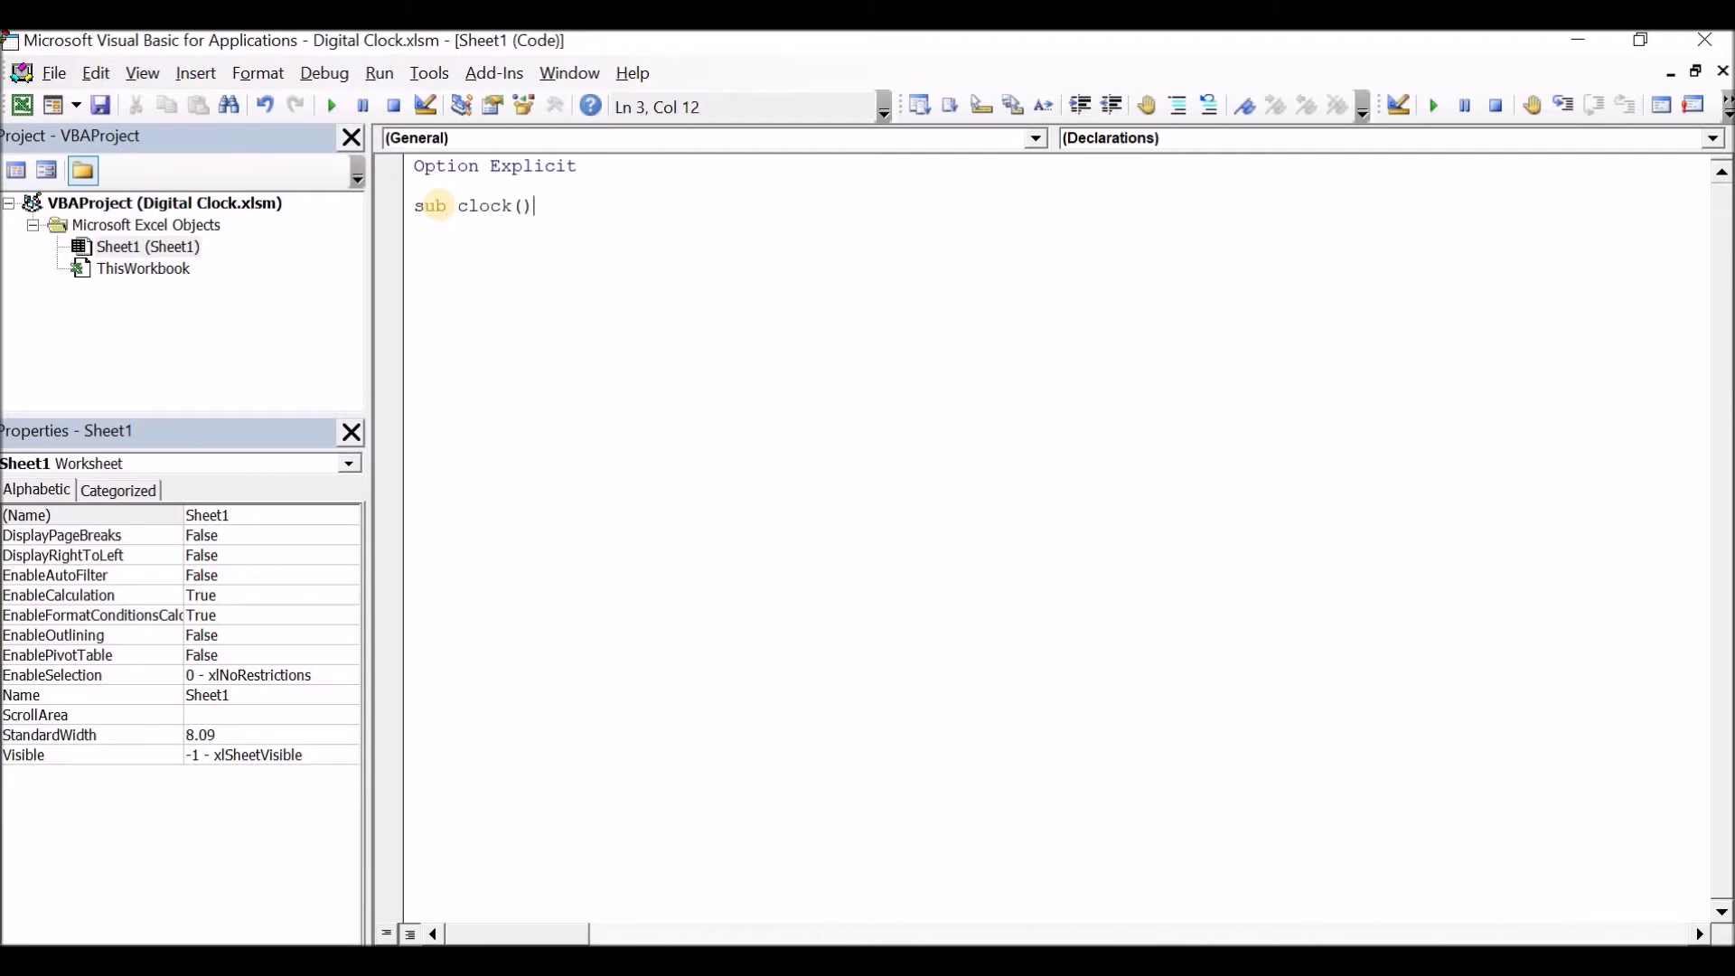
key("Return")
key("Return")
key("Return")
type("range(\"")
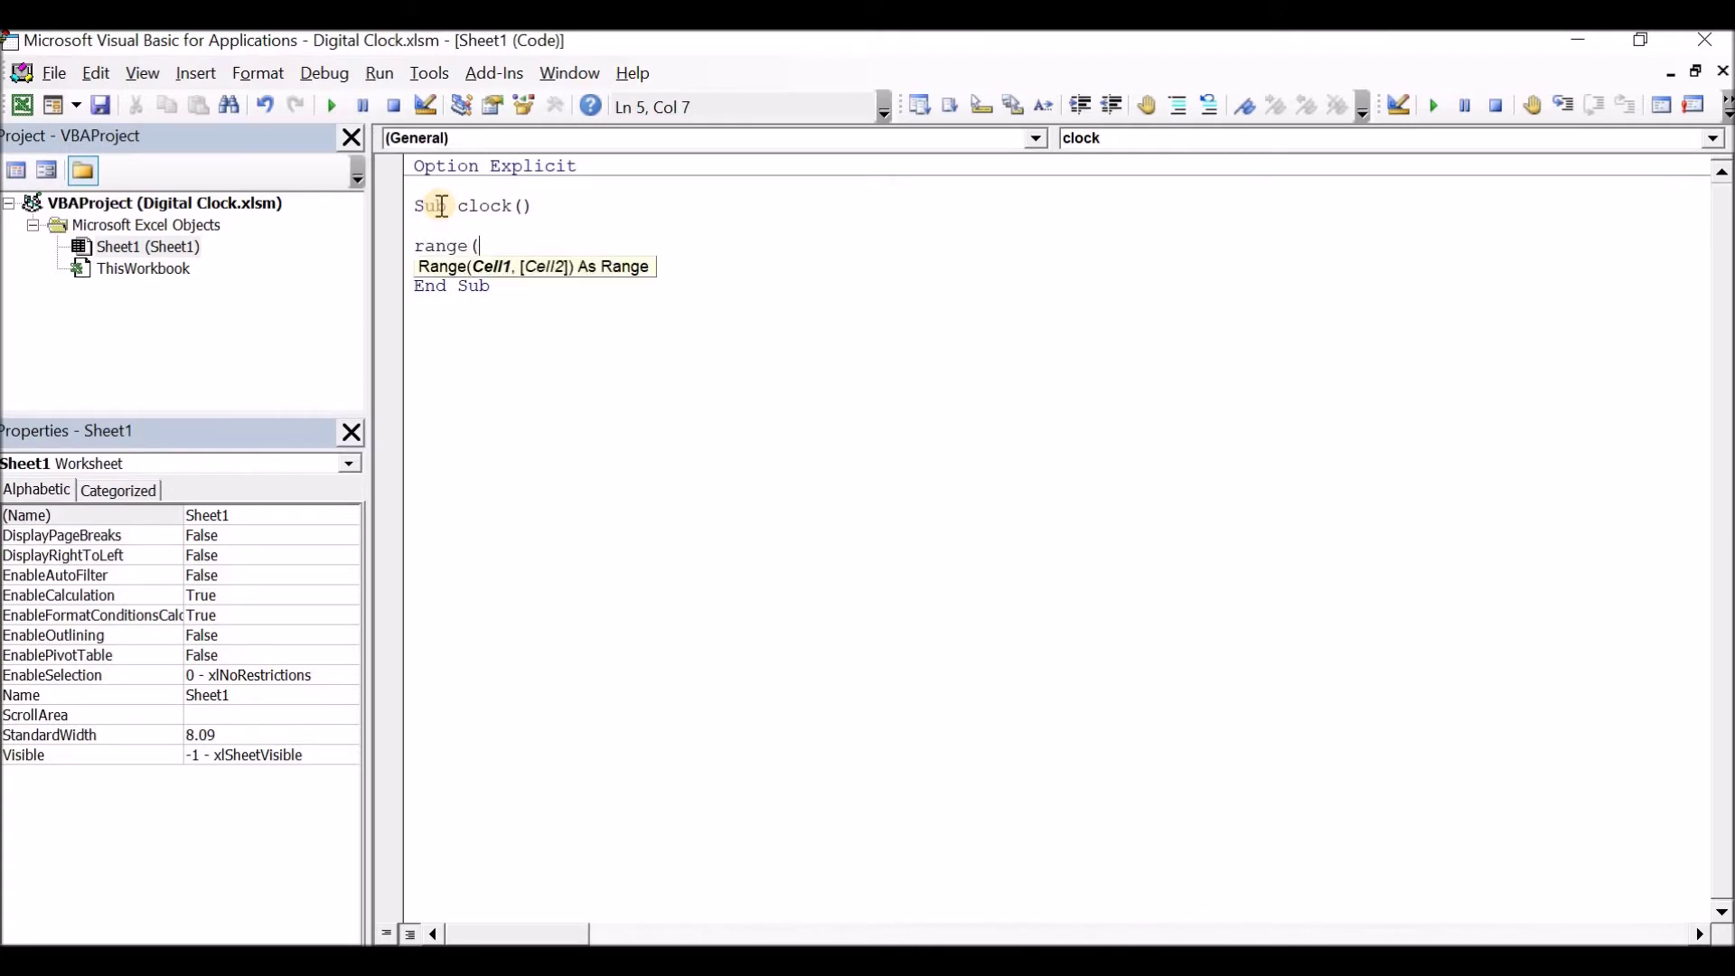
type("A2\"")
type(")=")
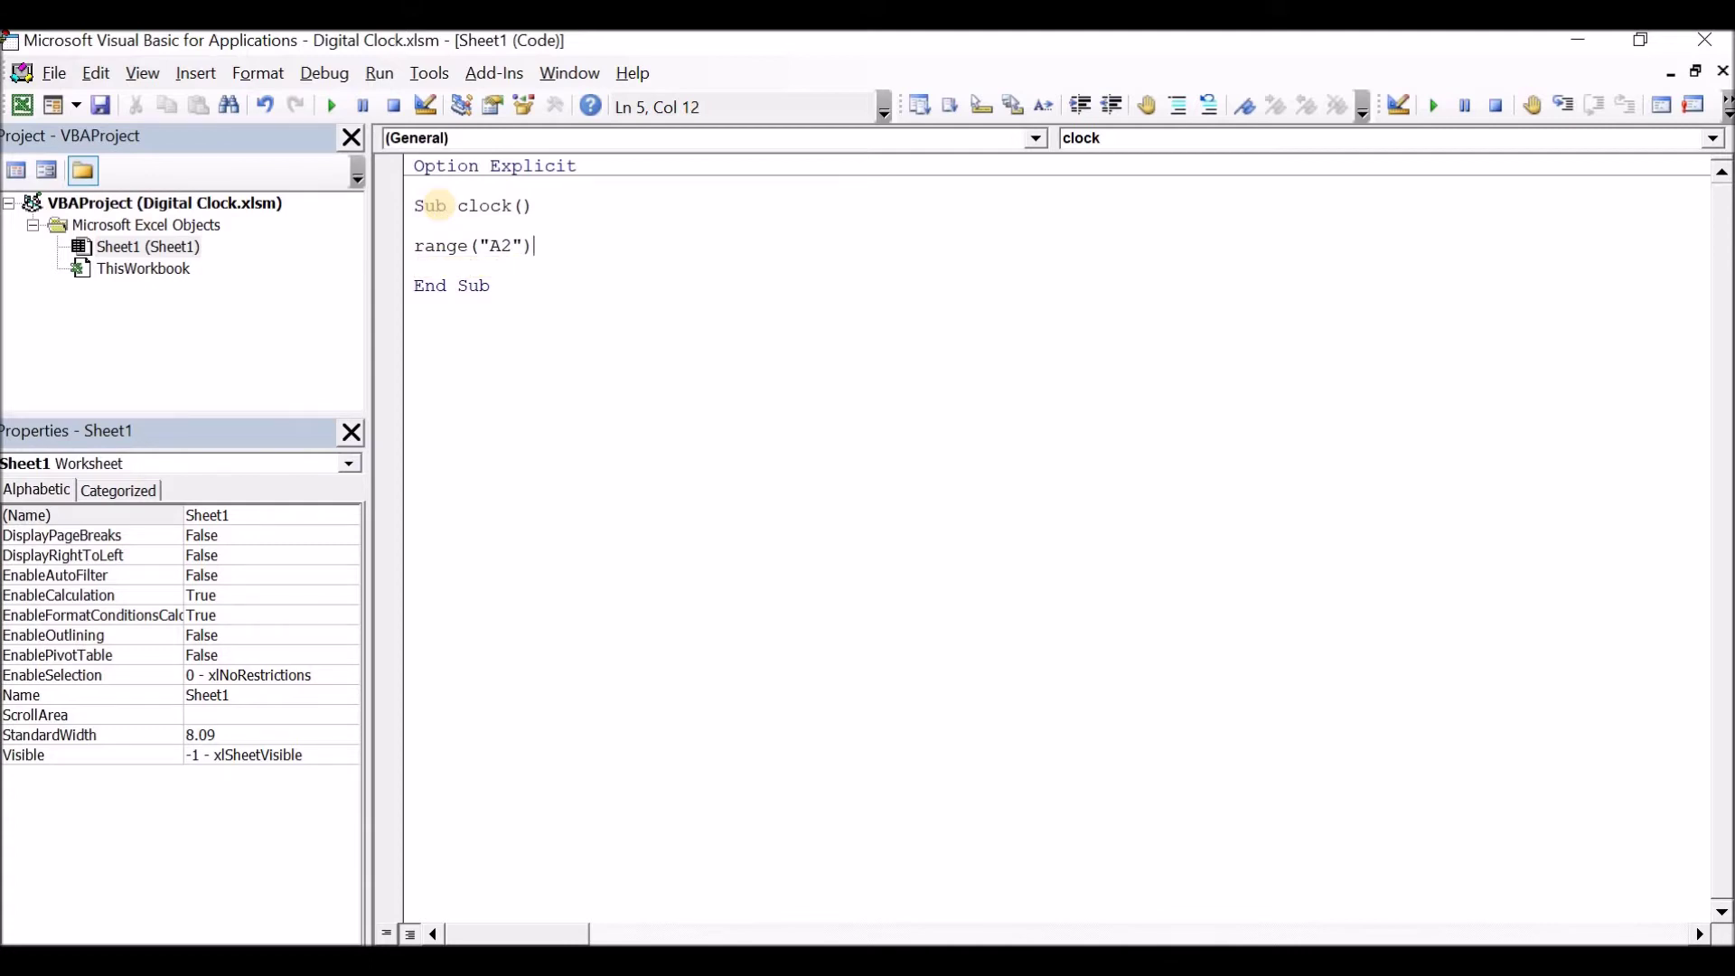
type("not")
type(" ra")
type("nge")
type("(\"A2\"")
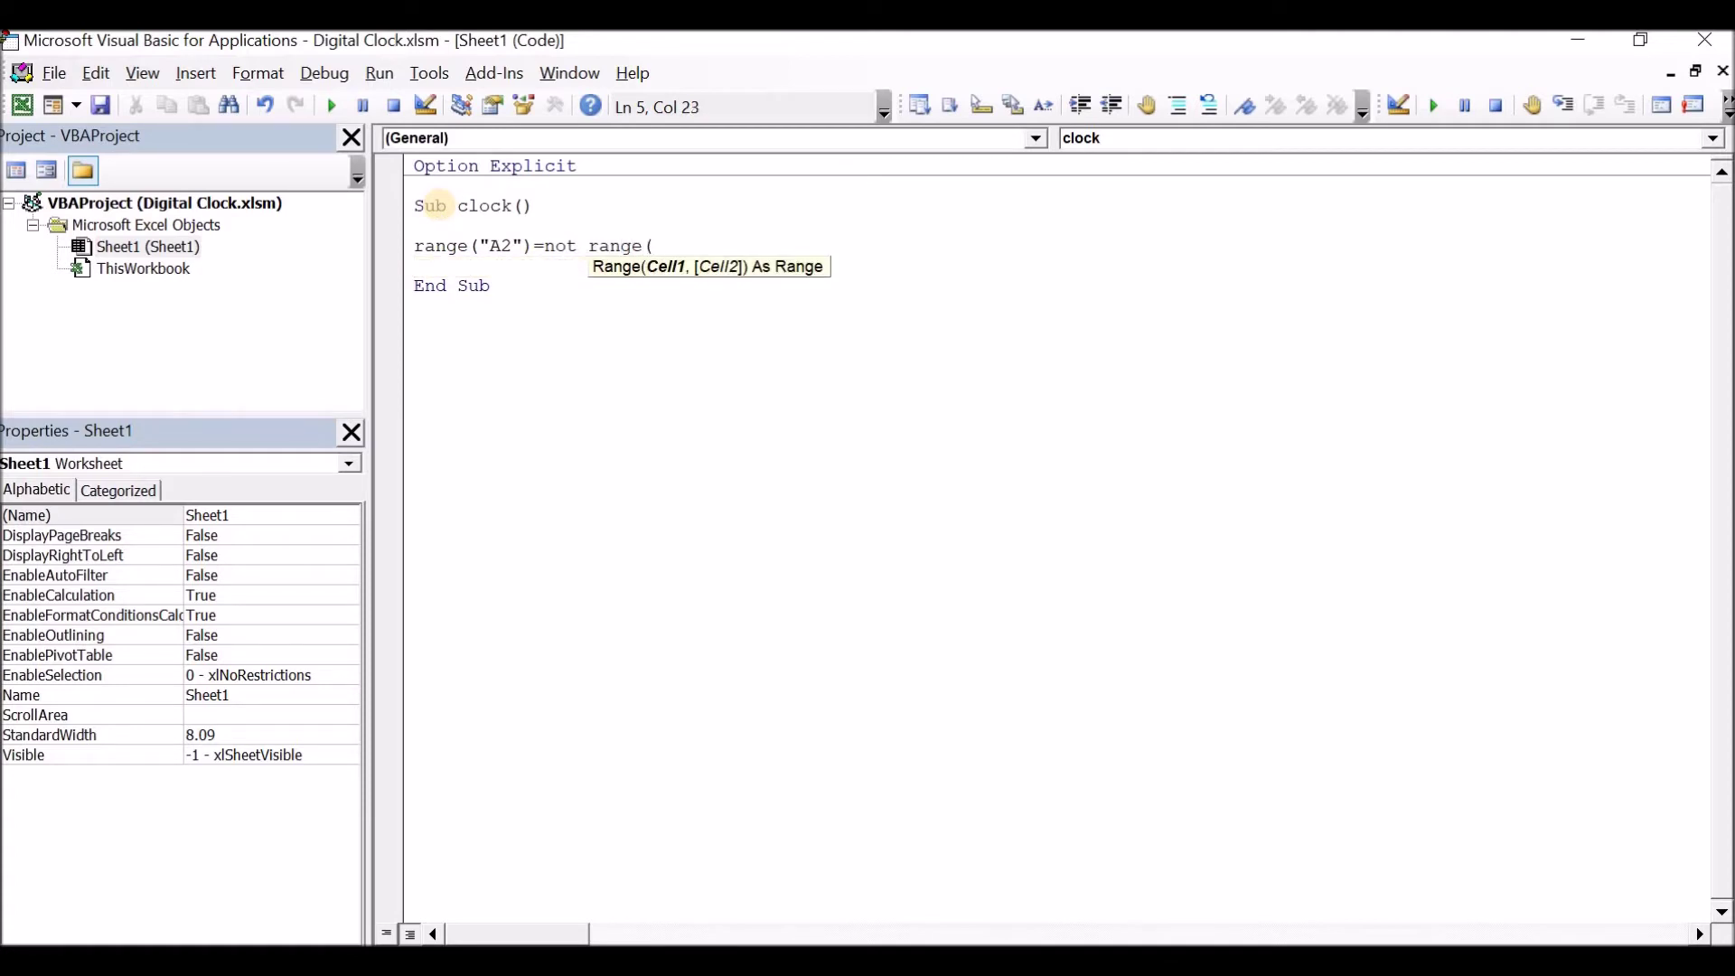
type(")")
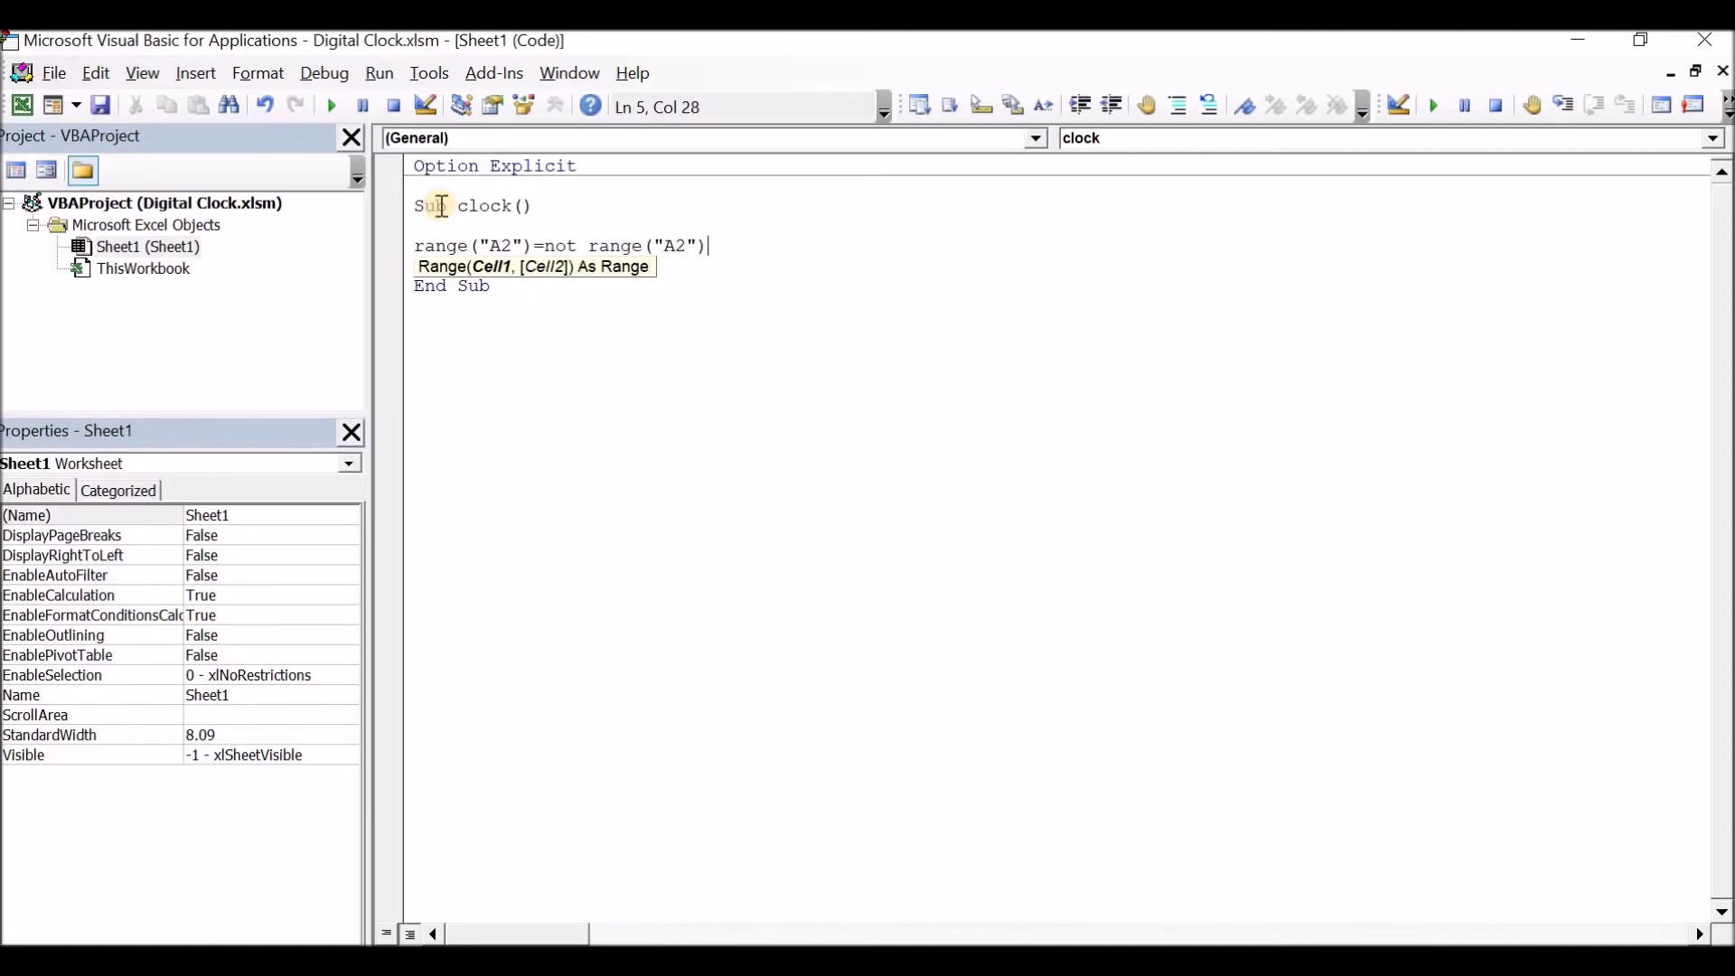
key("Return")
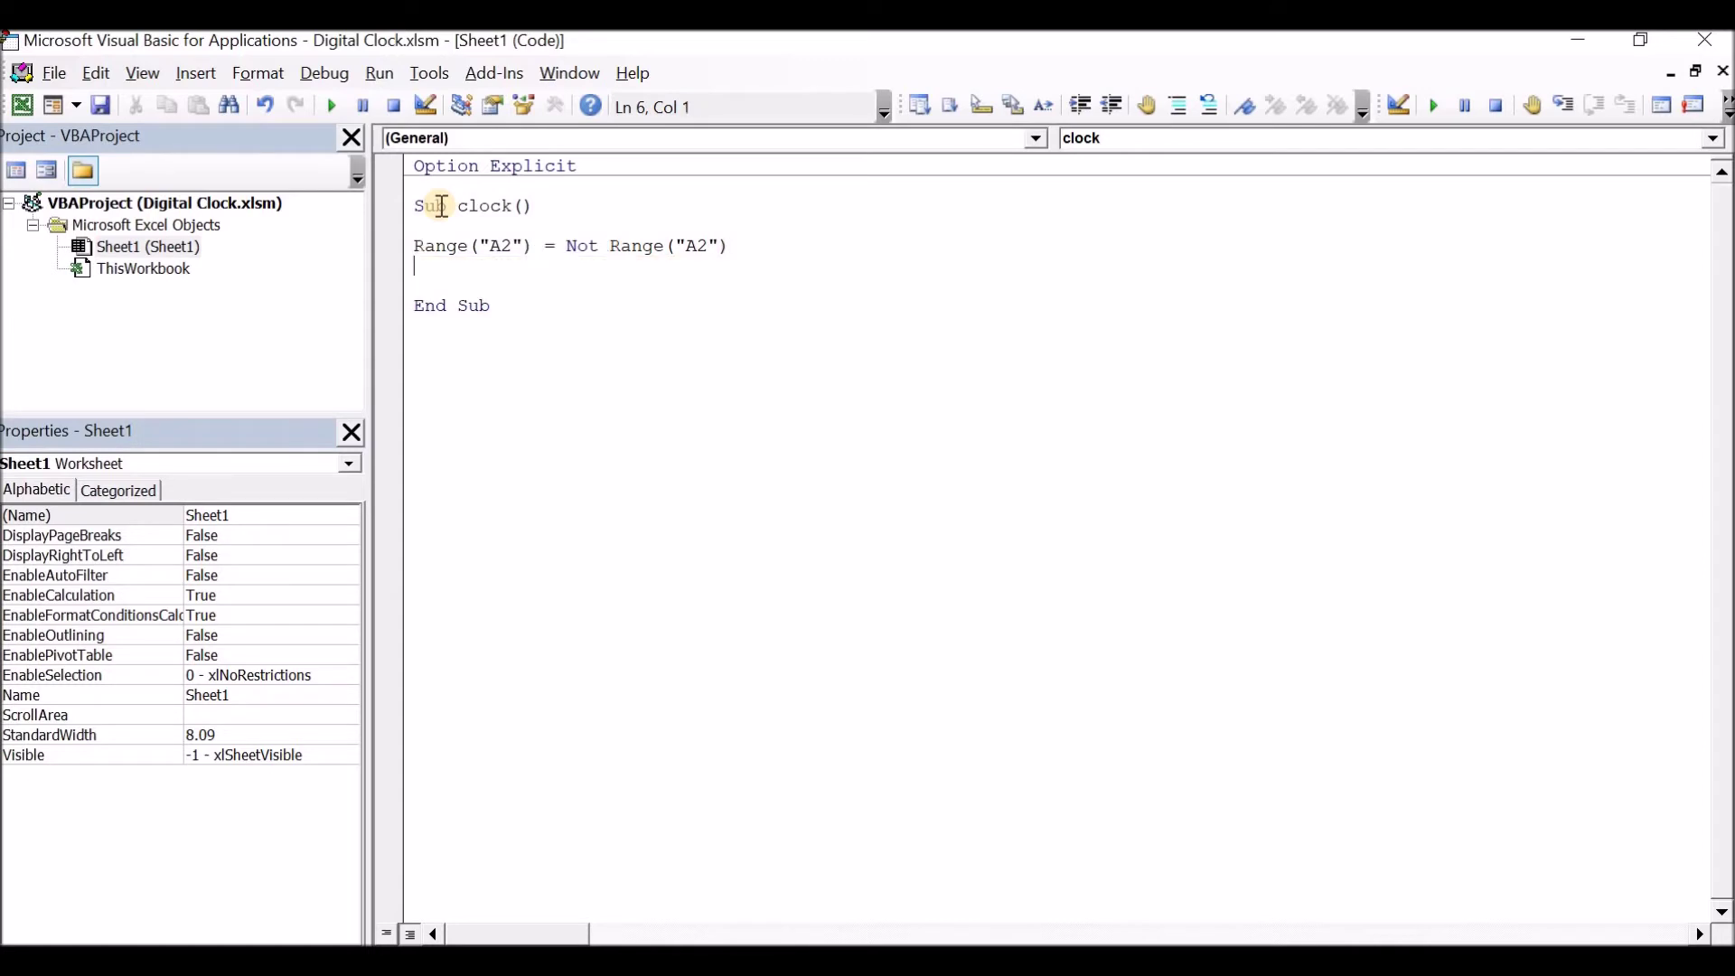
key("Return")
type("Do")
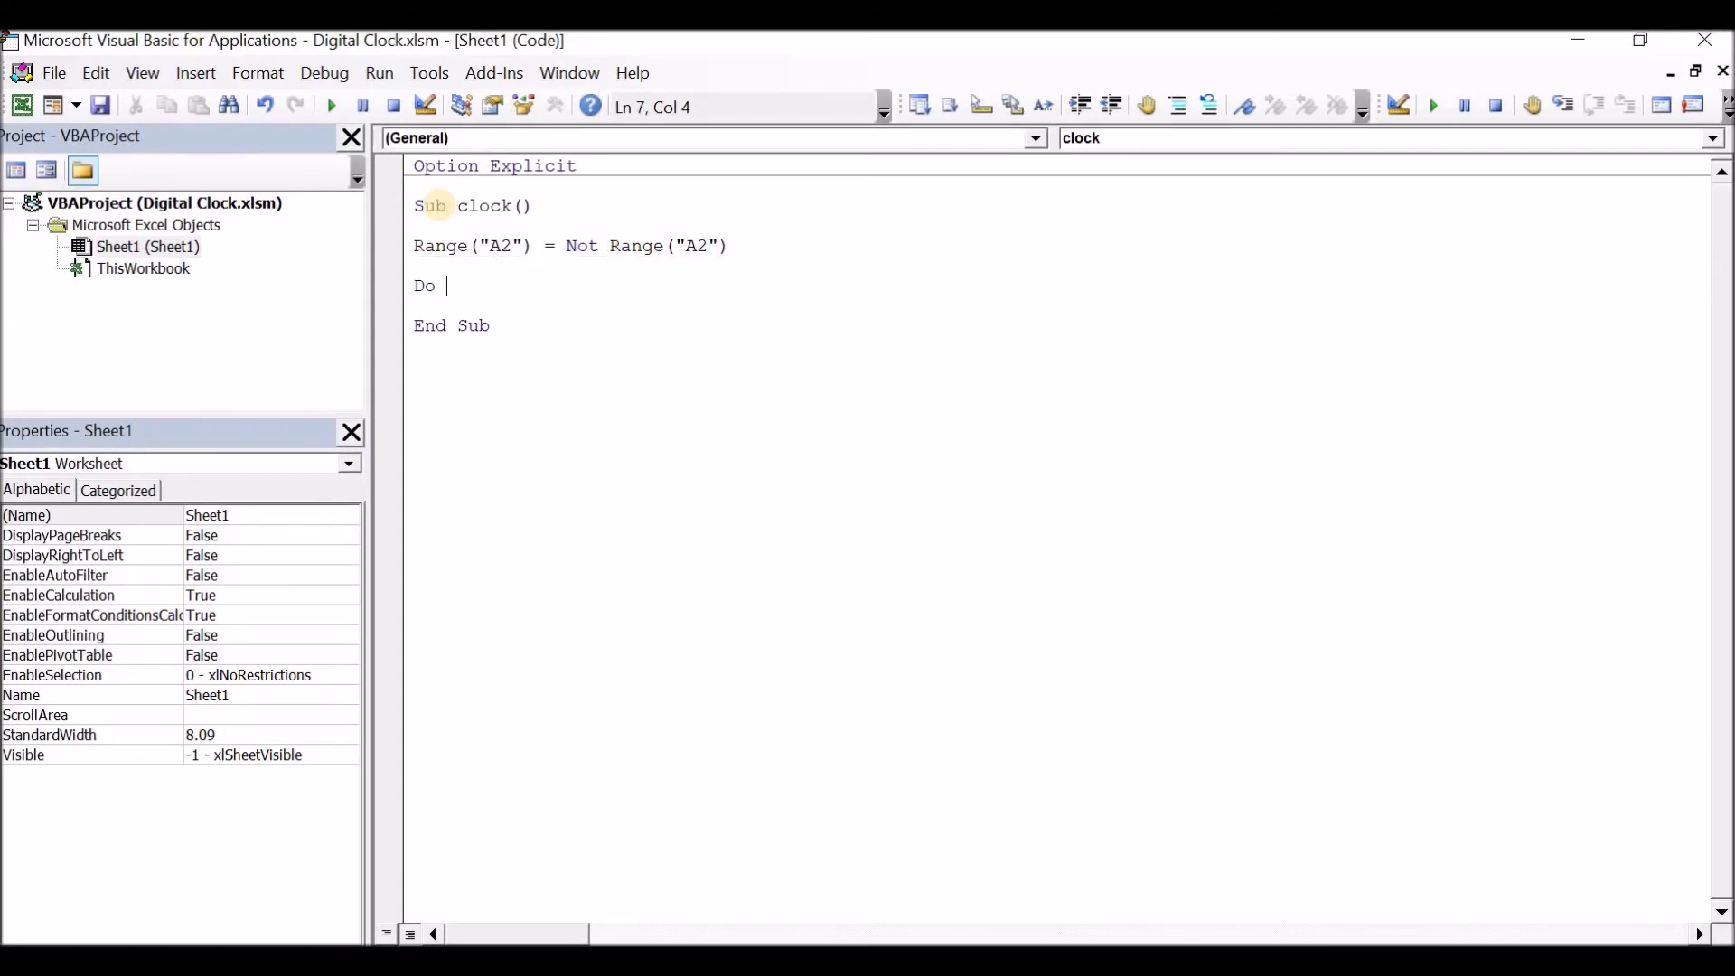
Step: Add a Do While Range("A2") = True loop with DoEvents and Range("A1") = Now(), then move the editor right
type("while ran")
type("ge(\"A2\")=true")
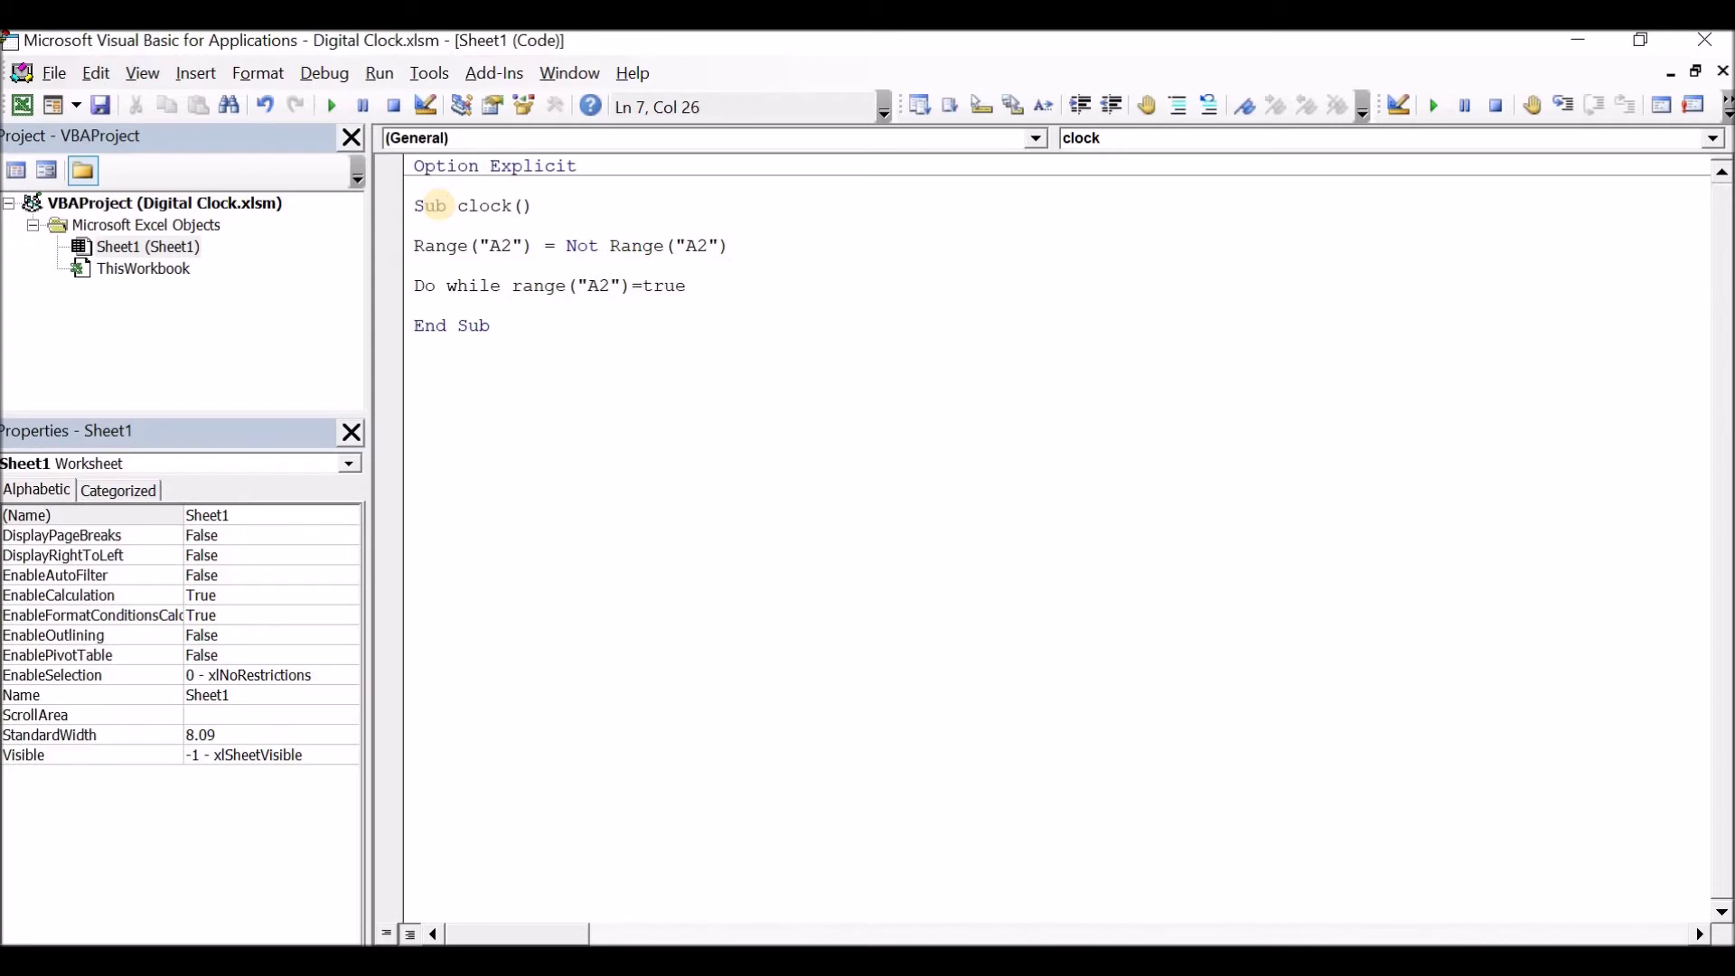
key("Return")
key("Return")
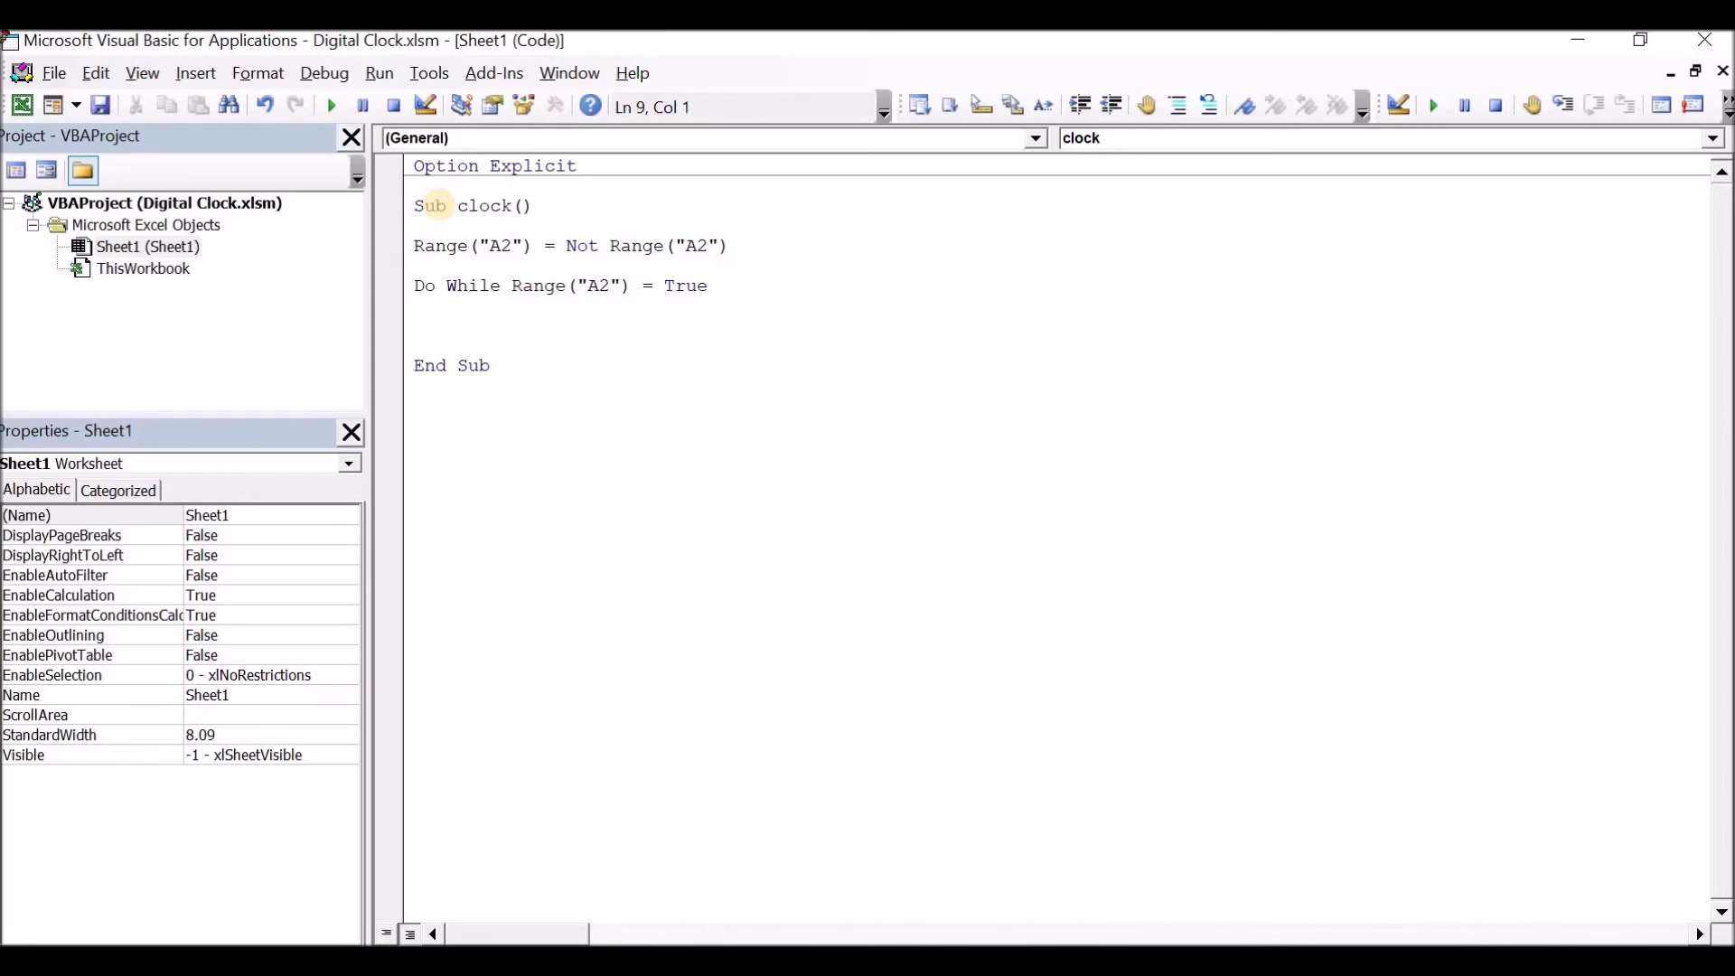
type("Doevents")
key("Return")
key("Return")
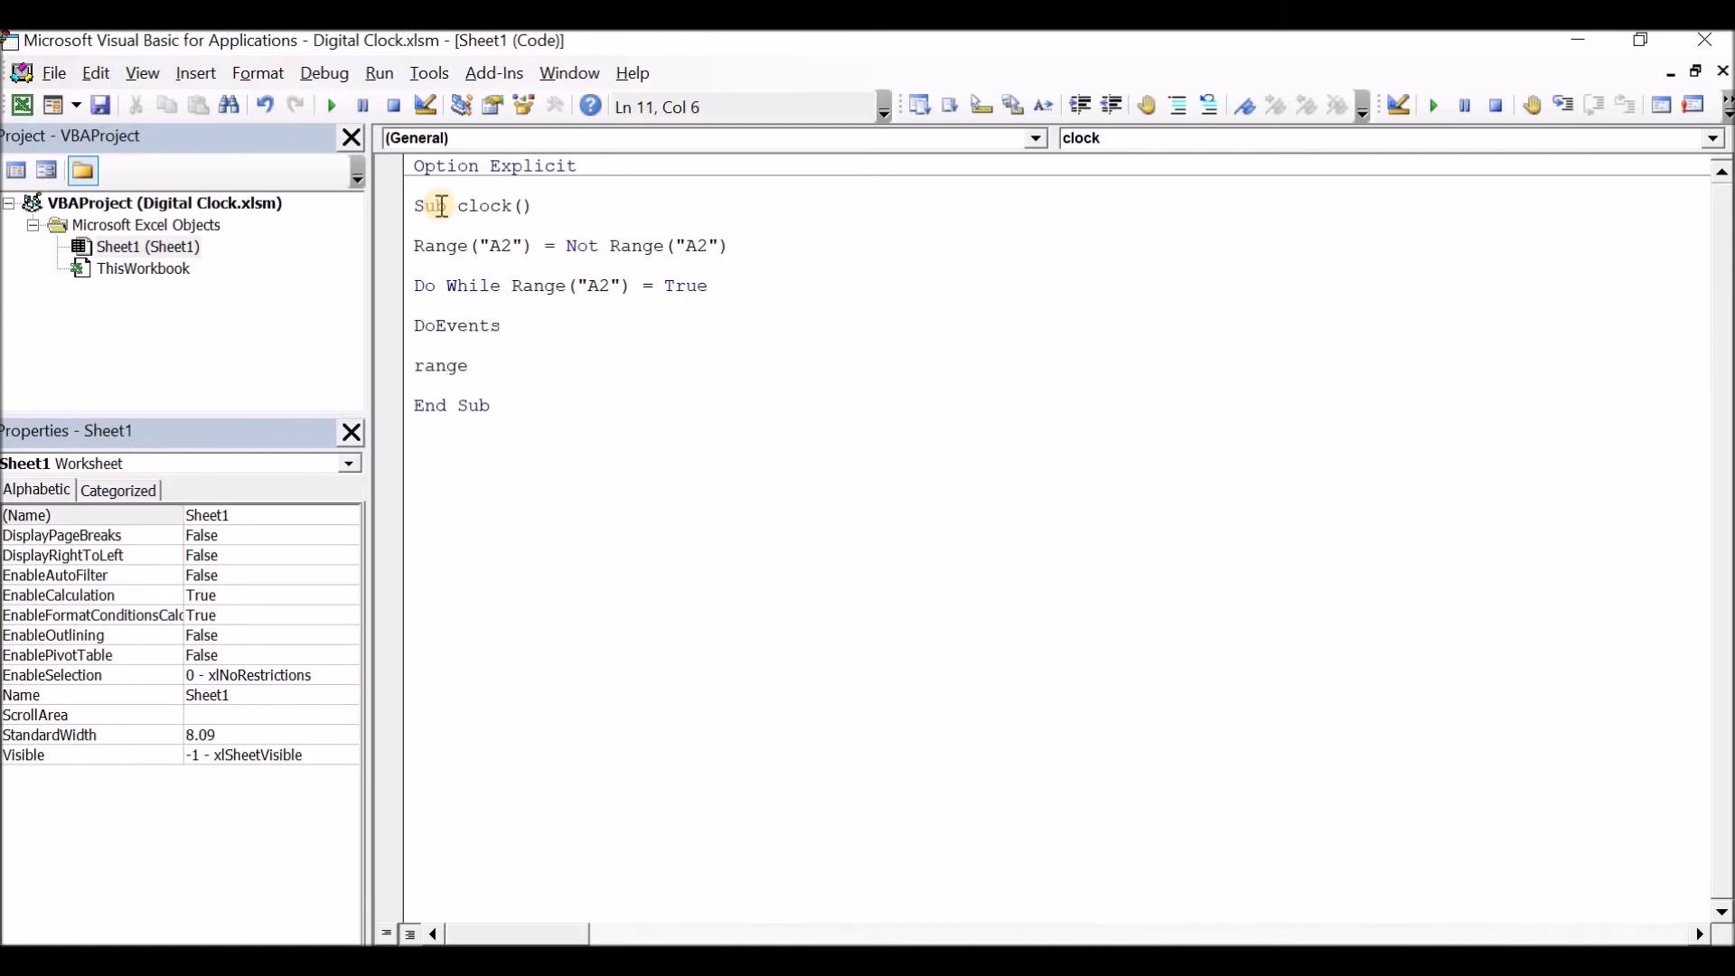
type("(\"A1\")=now()")
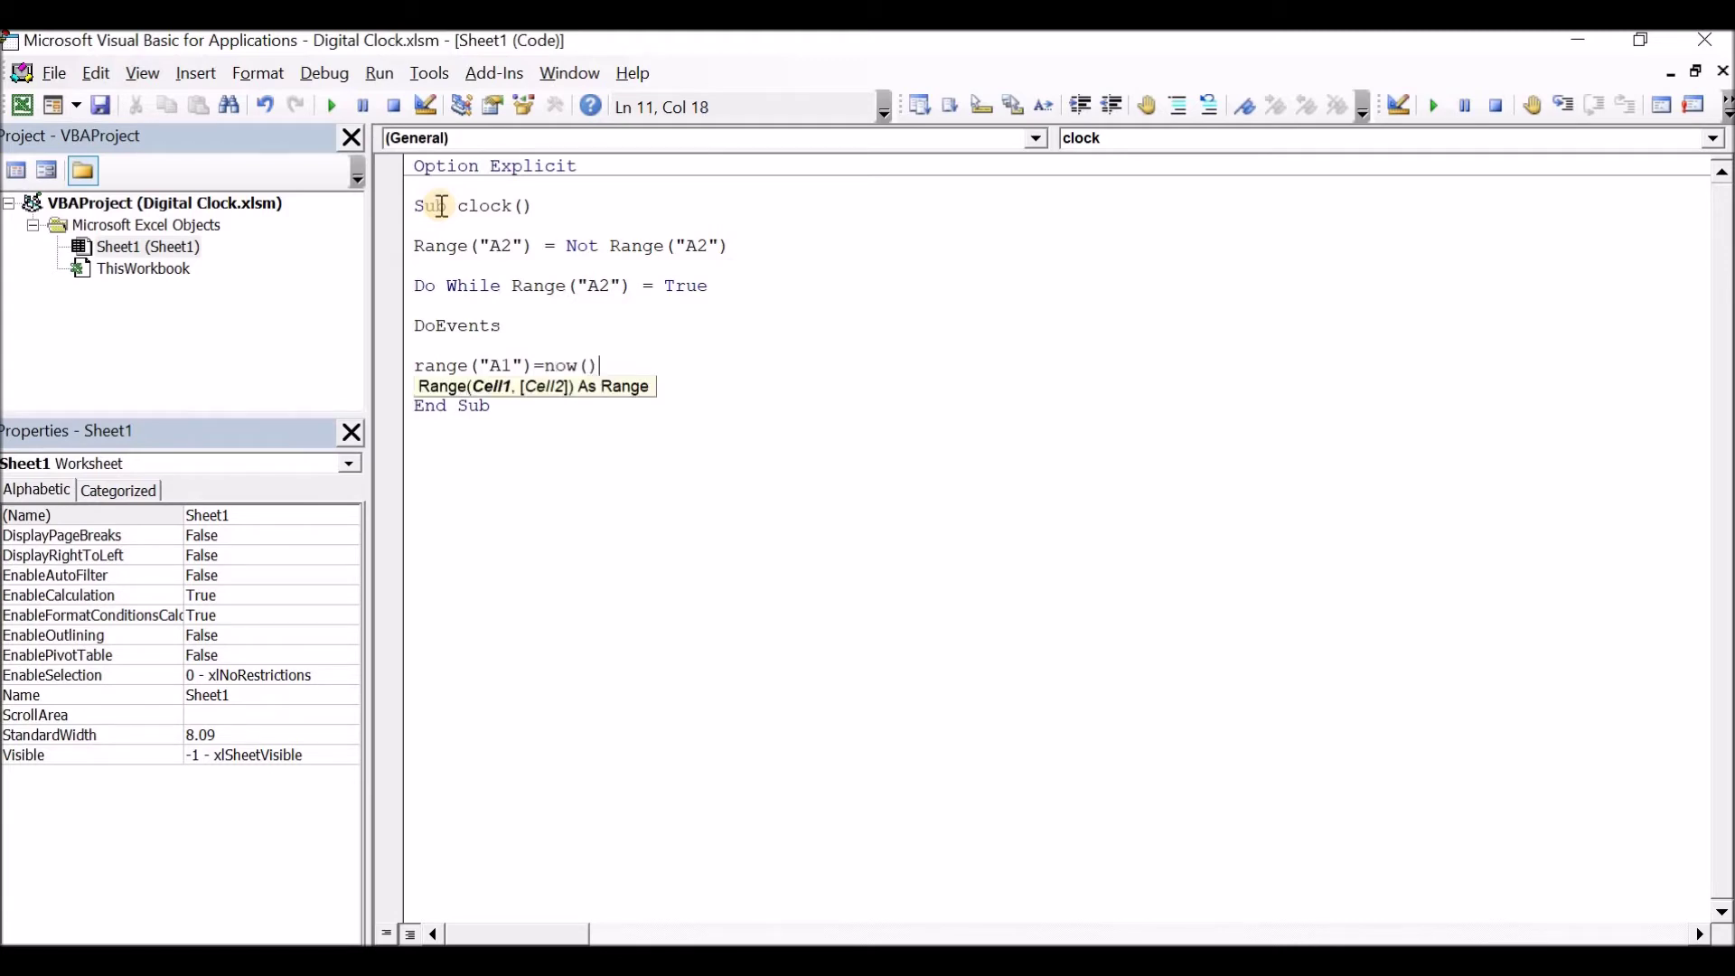
key("Return")
key("Return")
type("Loop")
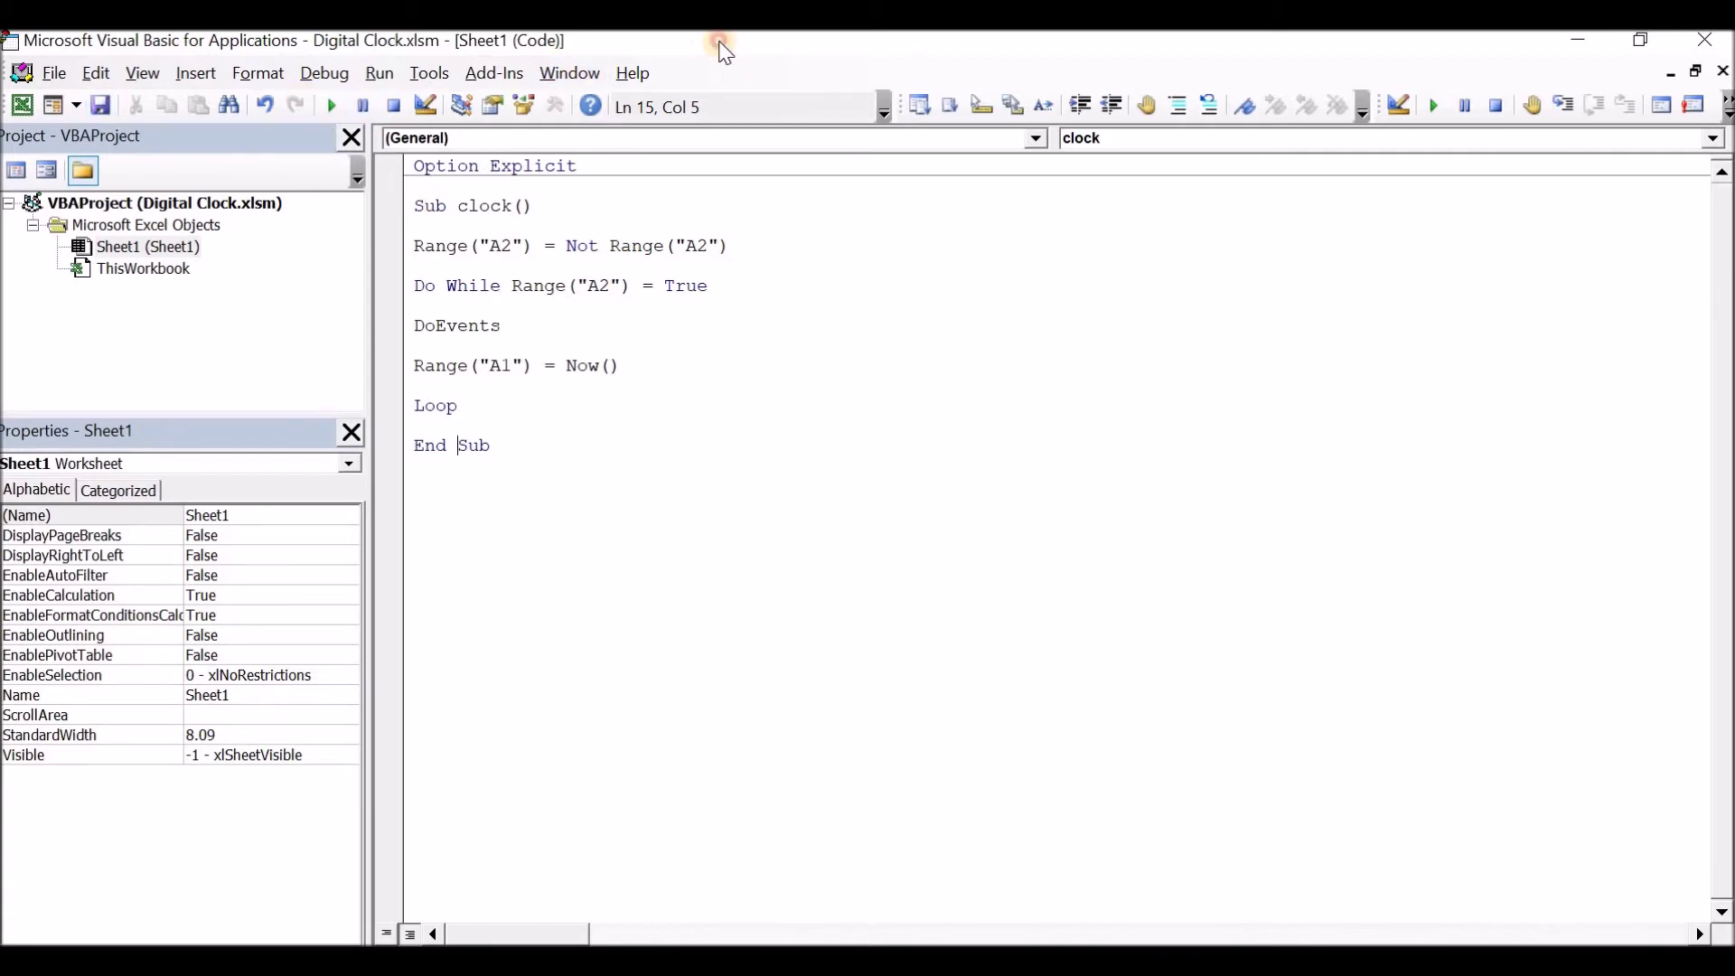
left_click_drag(726, 52, 1730, 206)
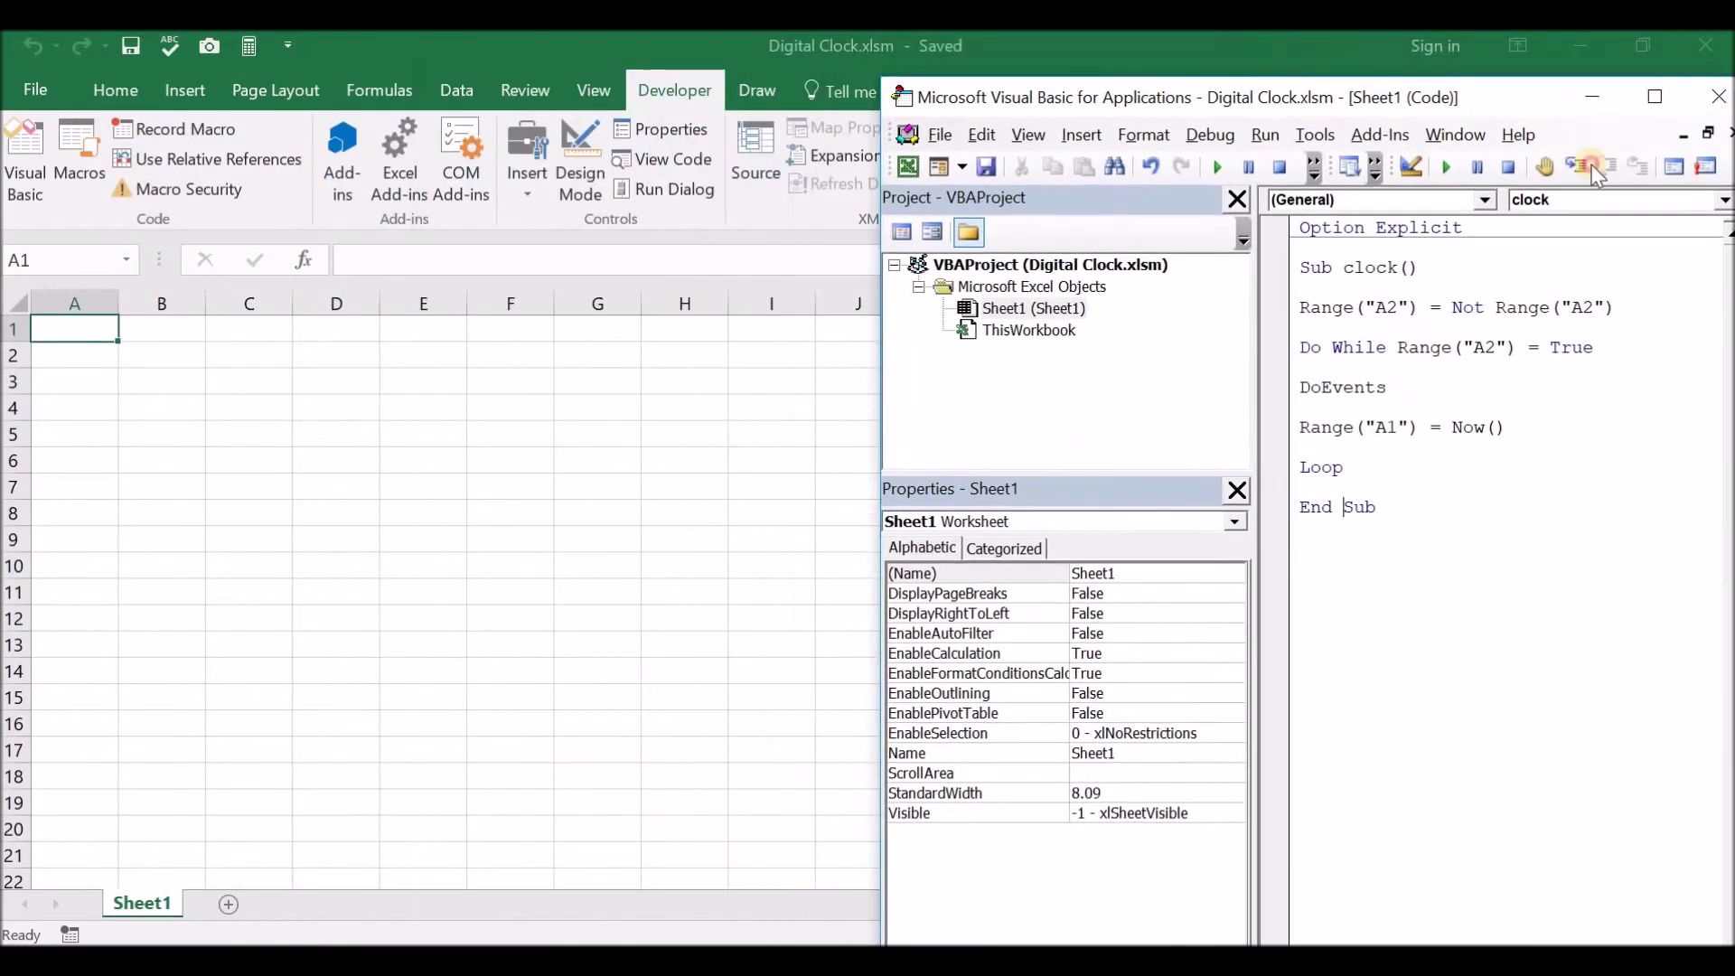
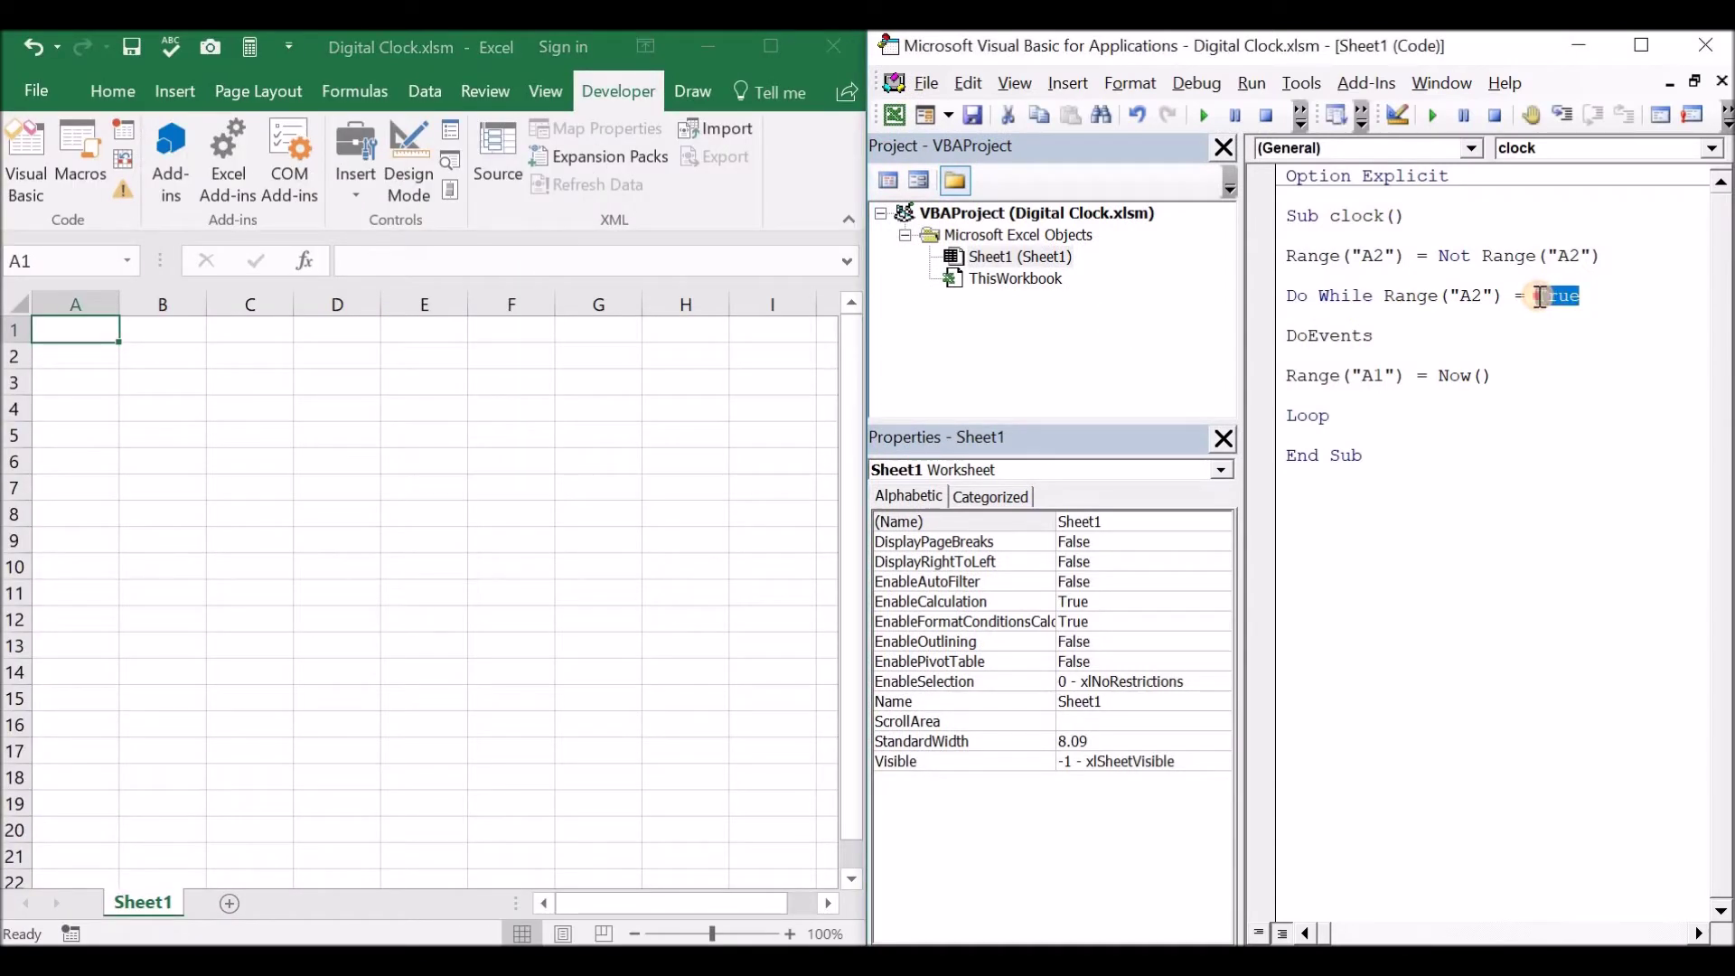
Step: Enter TRUE in cell A2
left_click(68, 355)
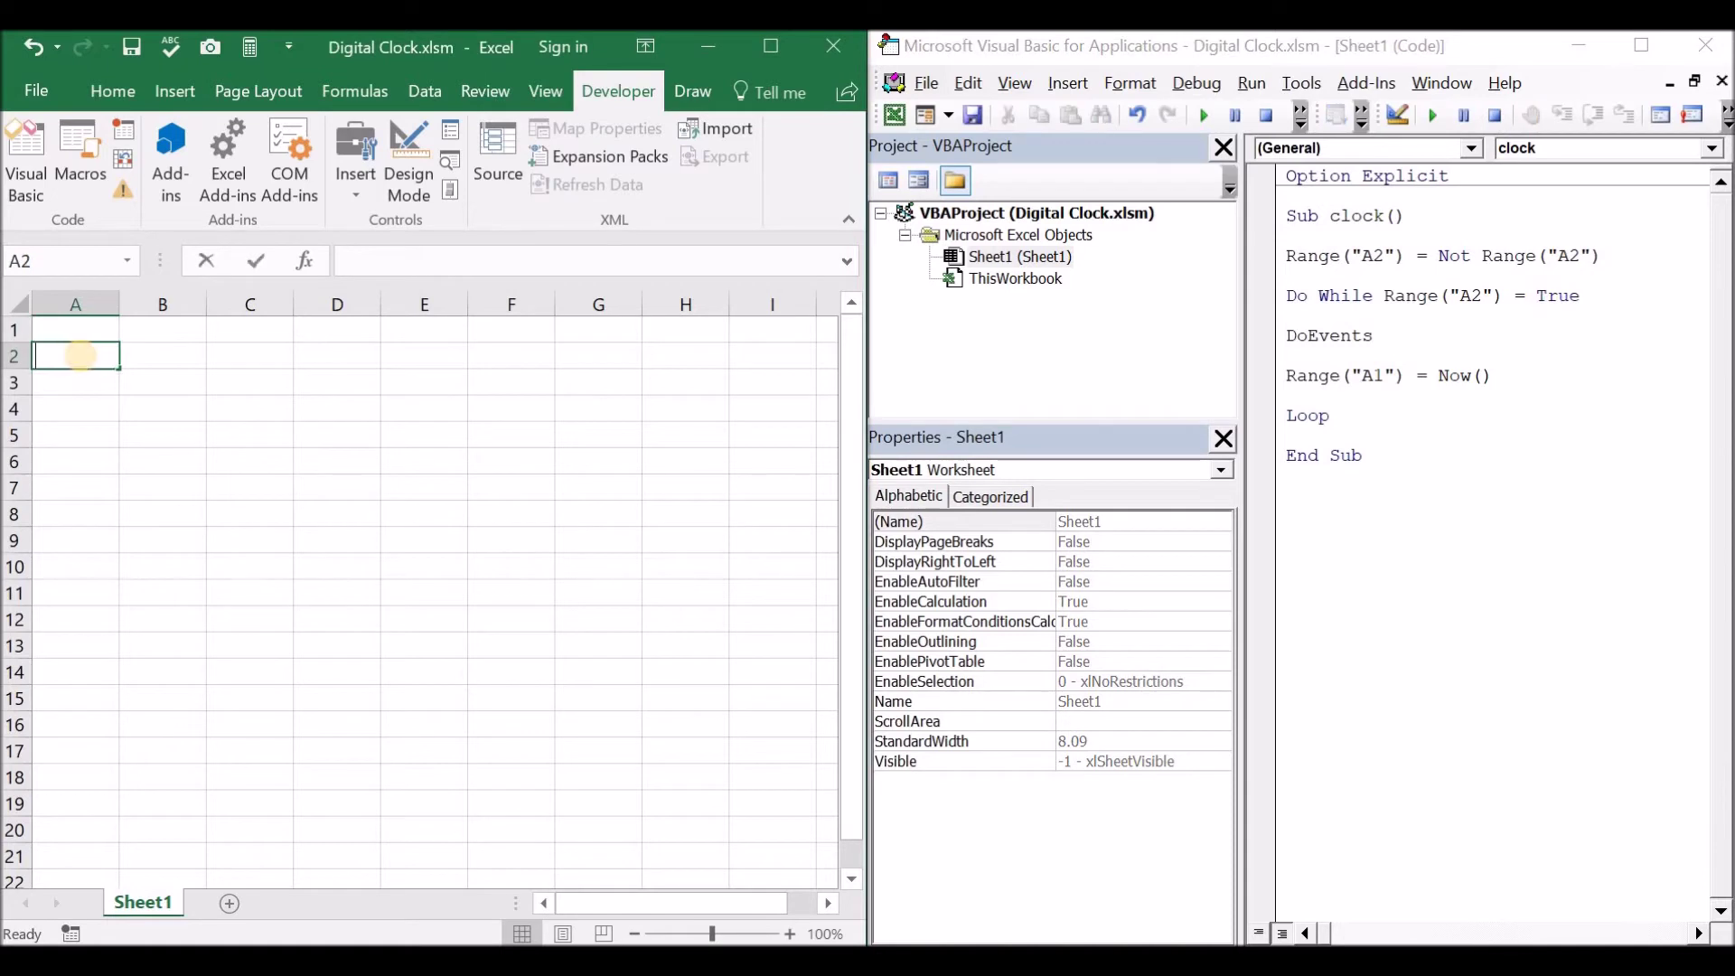
type("true")
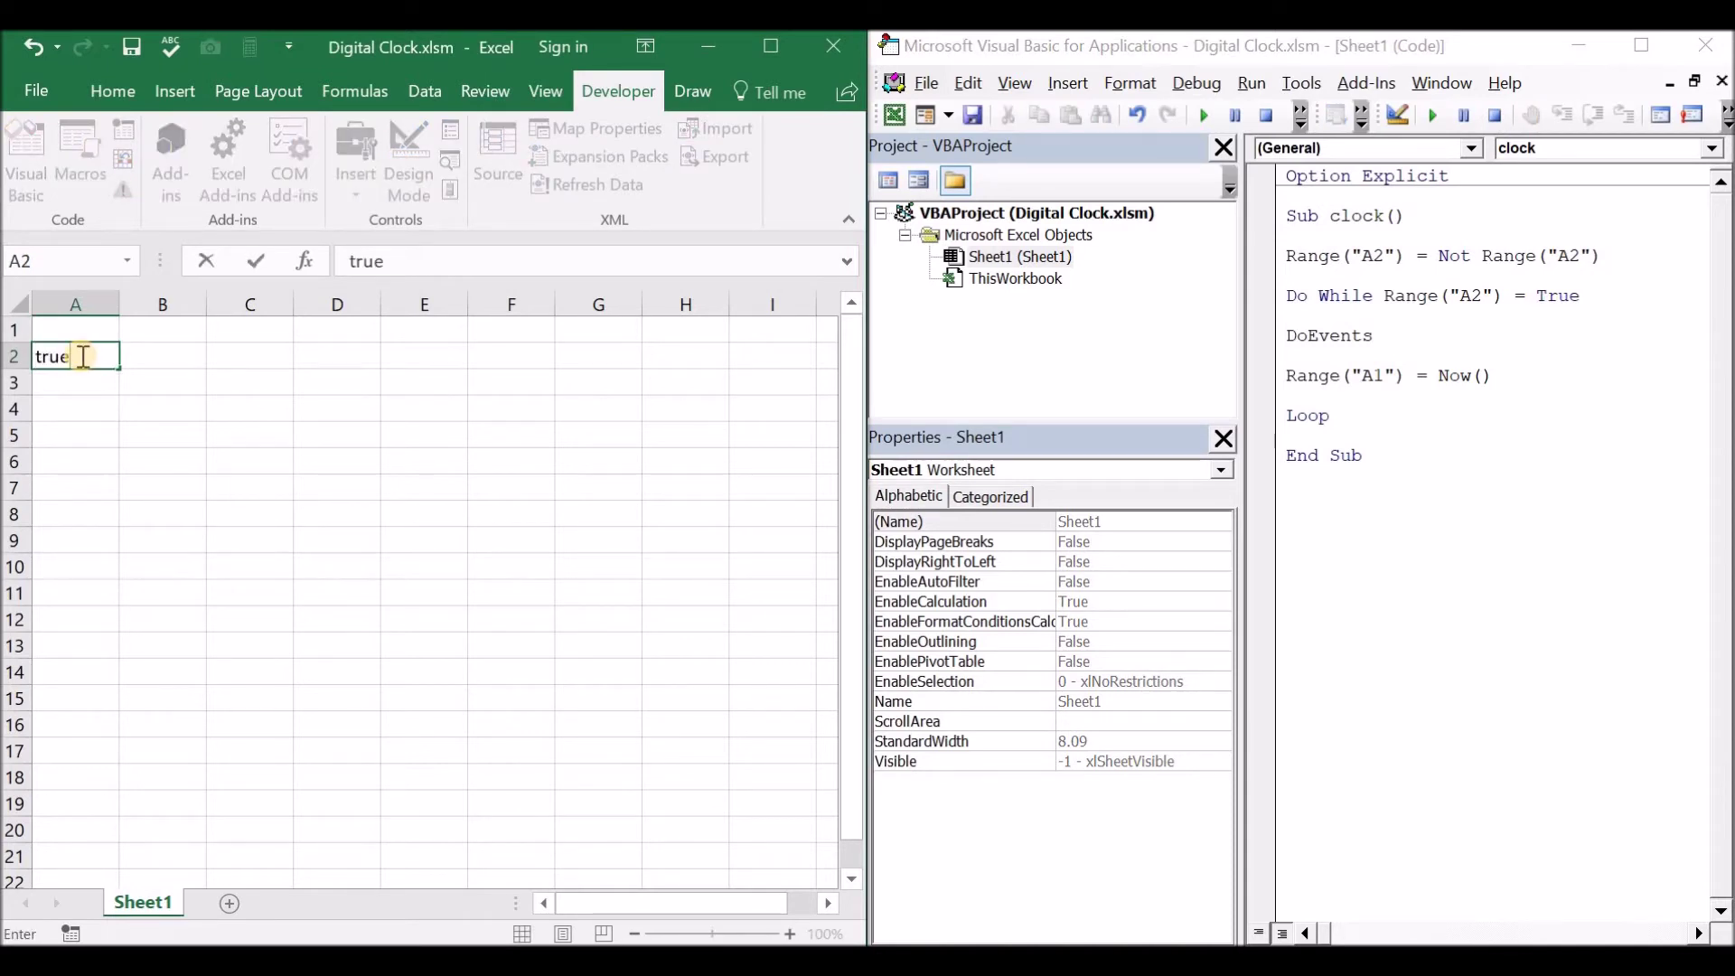
key("Return")
left_click(162, 358)
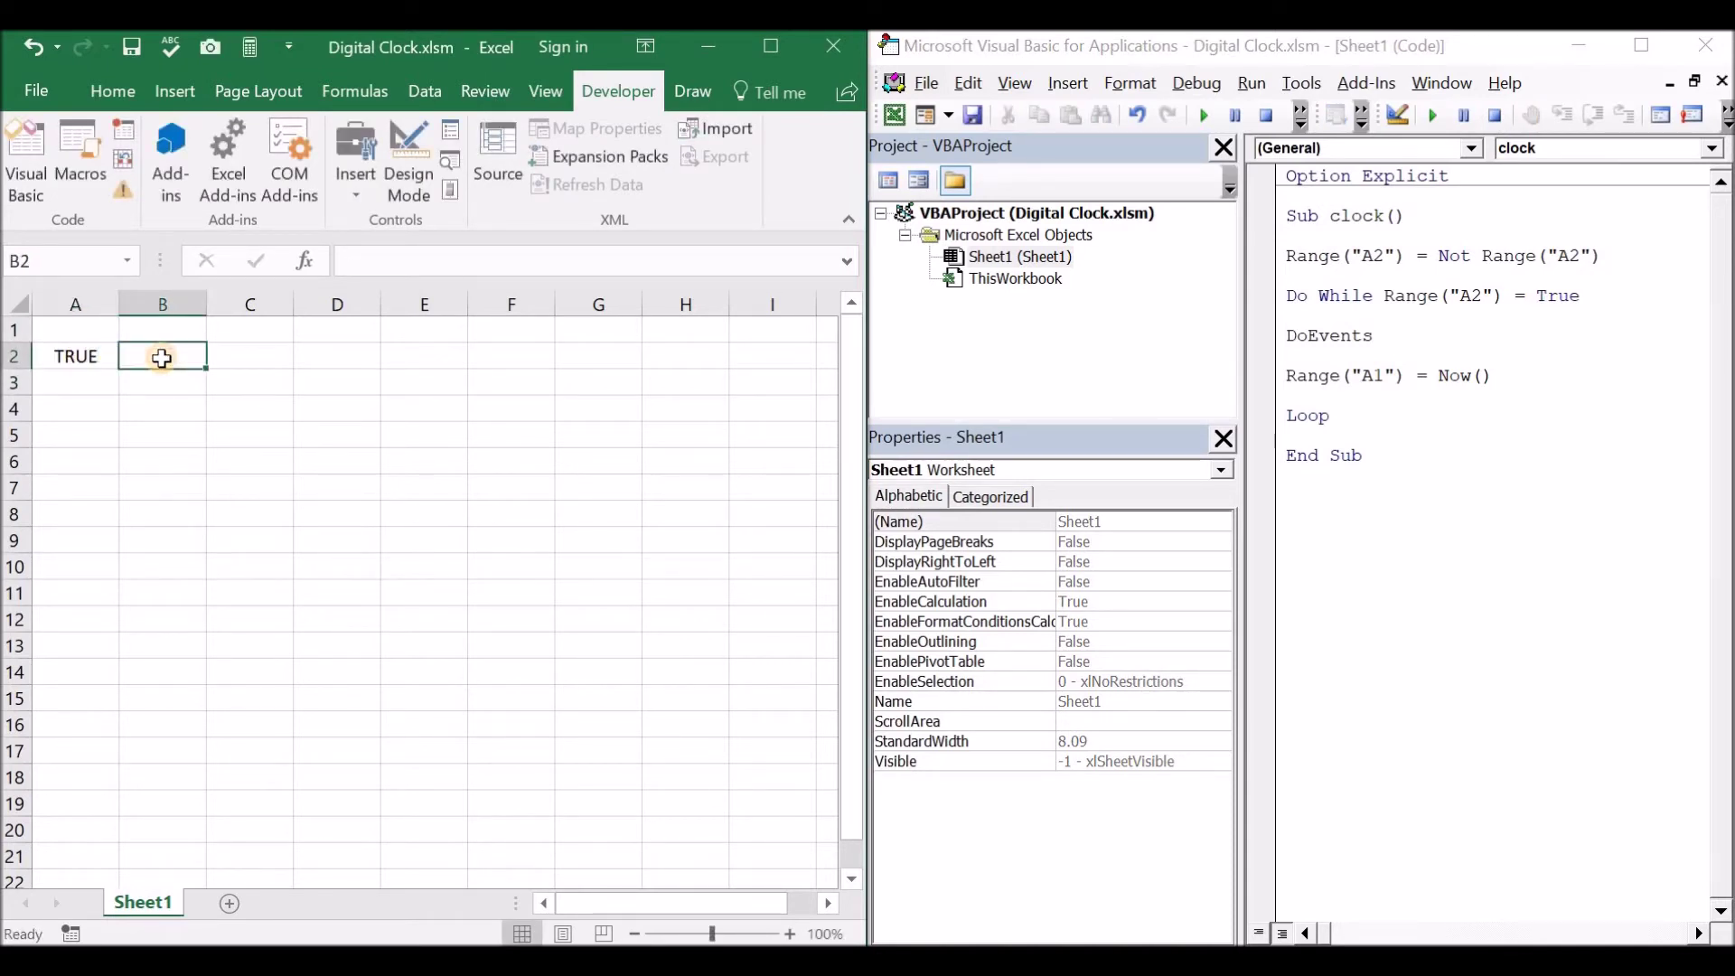
Step: Test-run the clock macro once and widen column A
left_click(1289, 262)
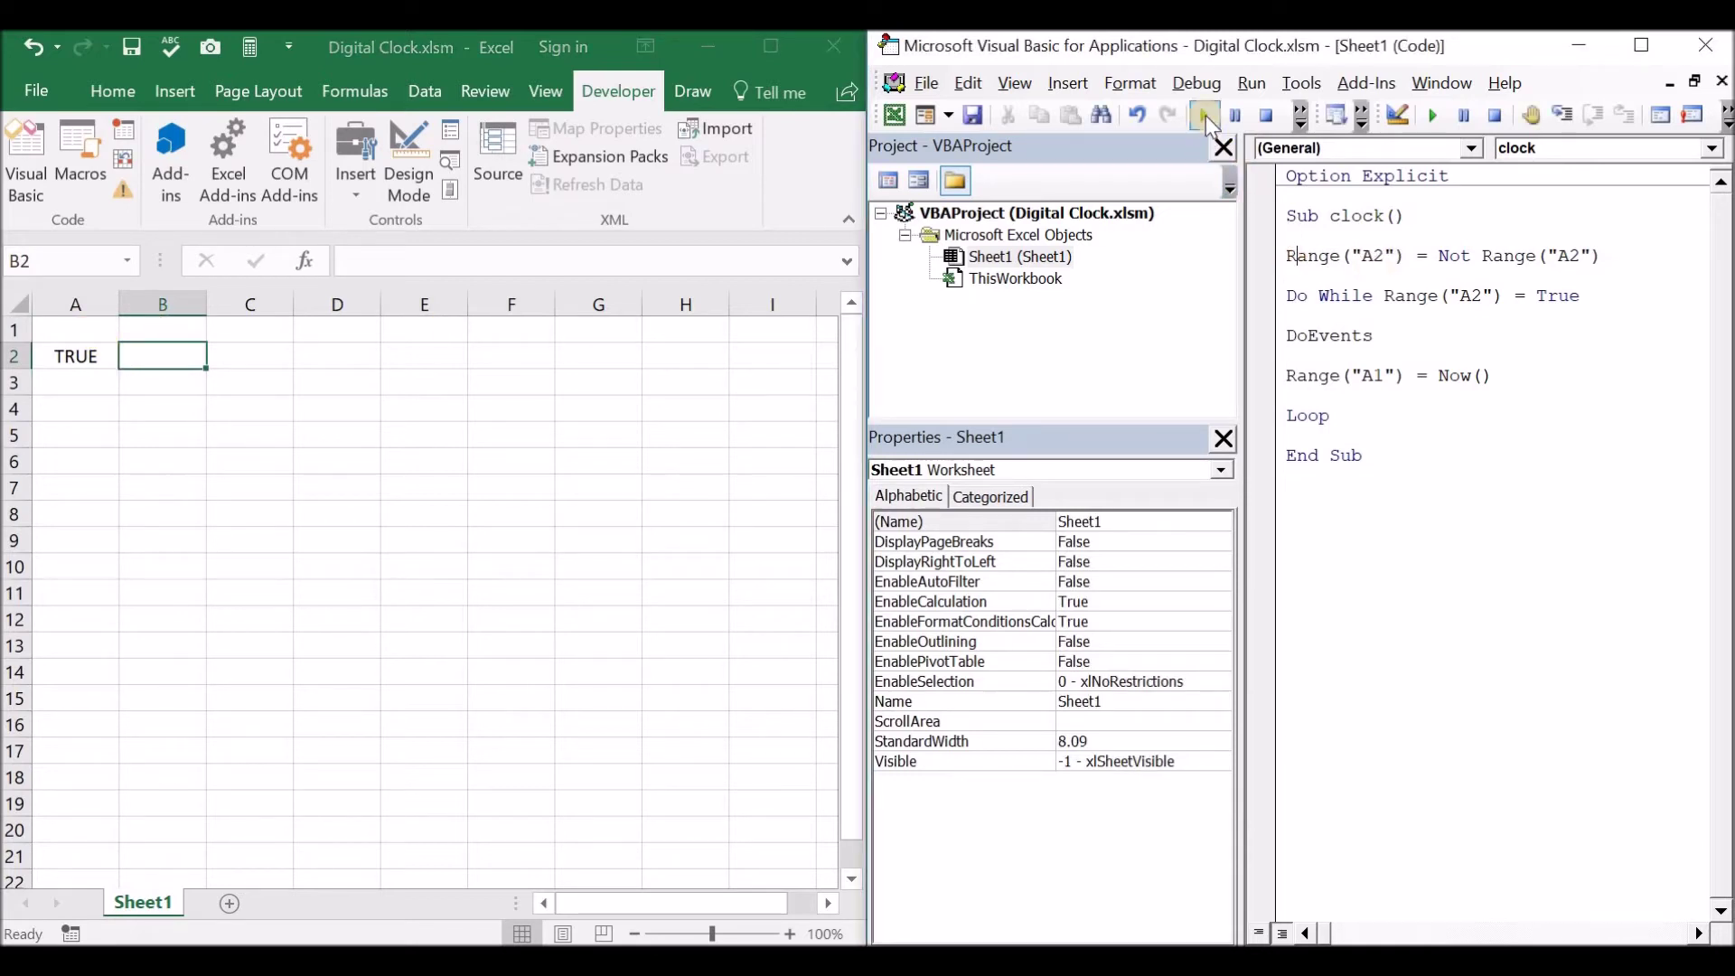
left_click(1206, 116)
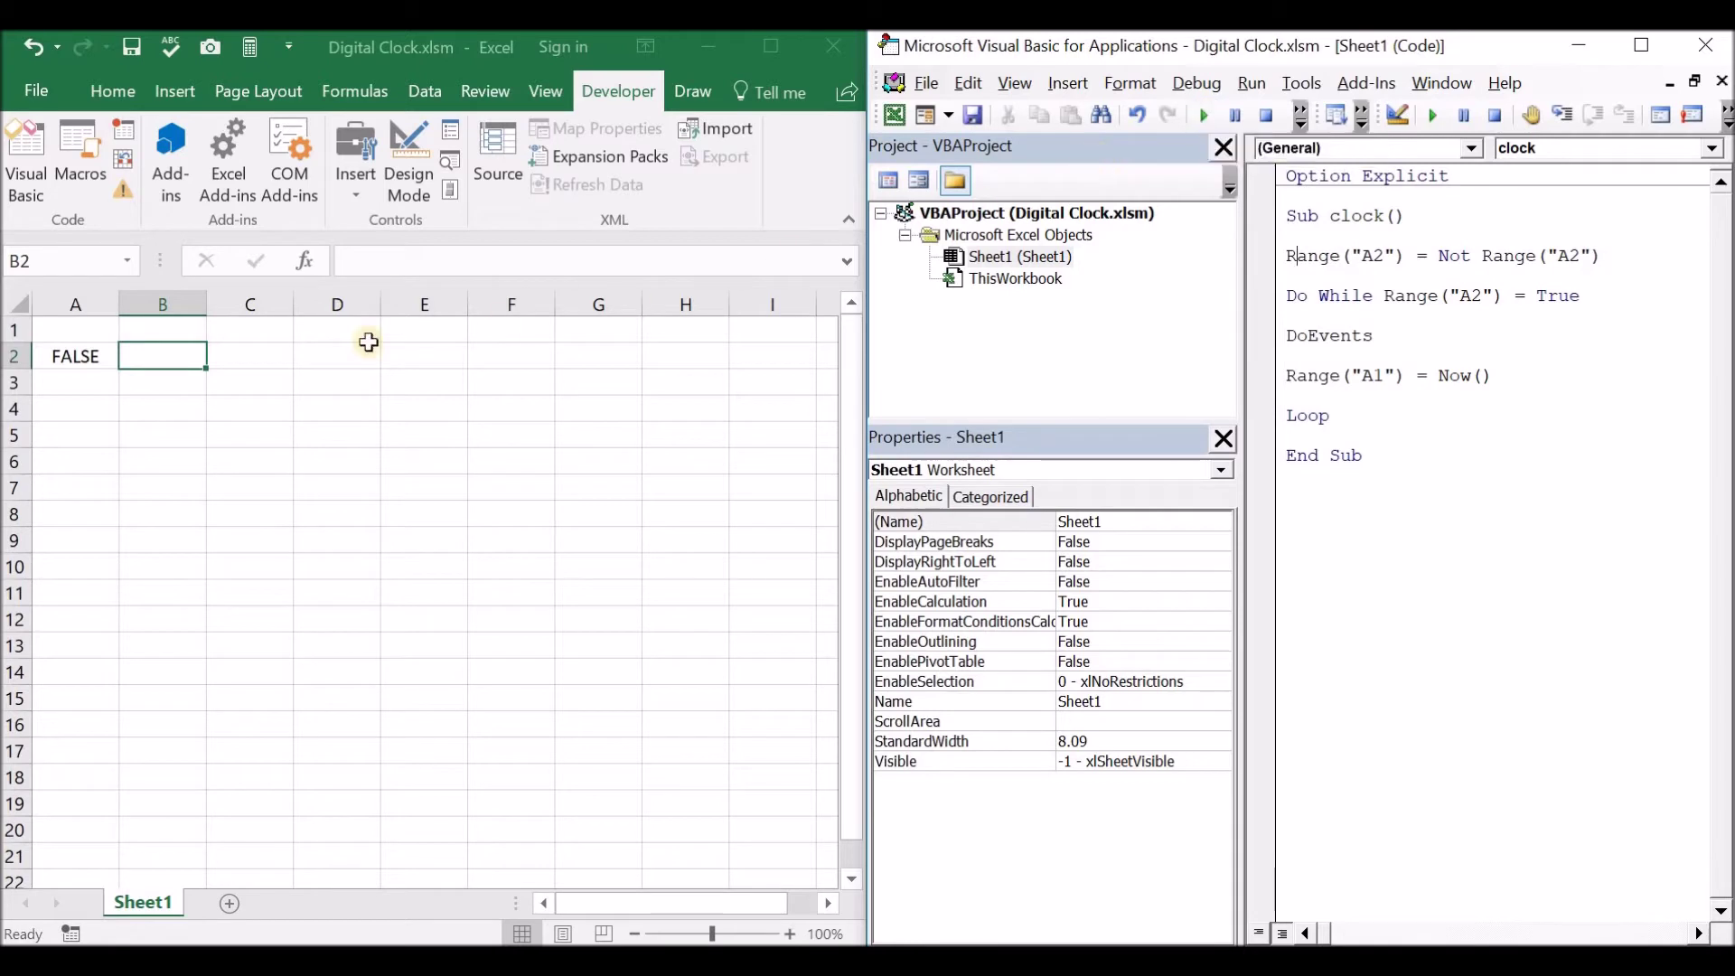
left_click(1350, 258)
left_click_drag(117, 301, 254, 290)
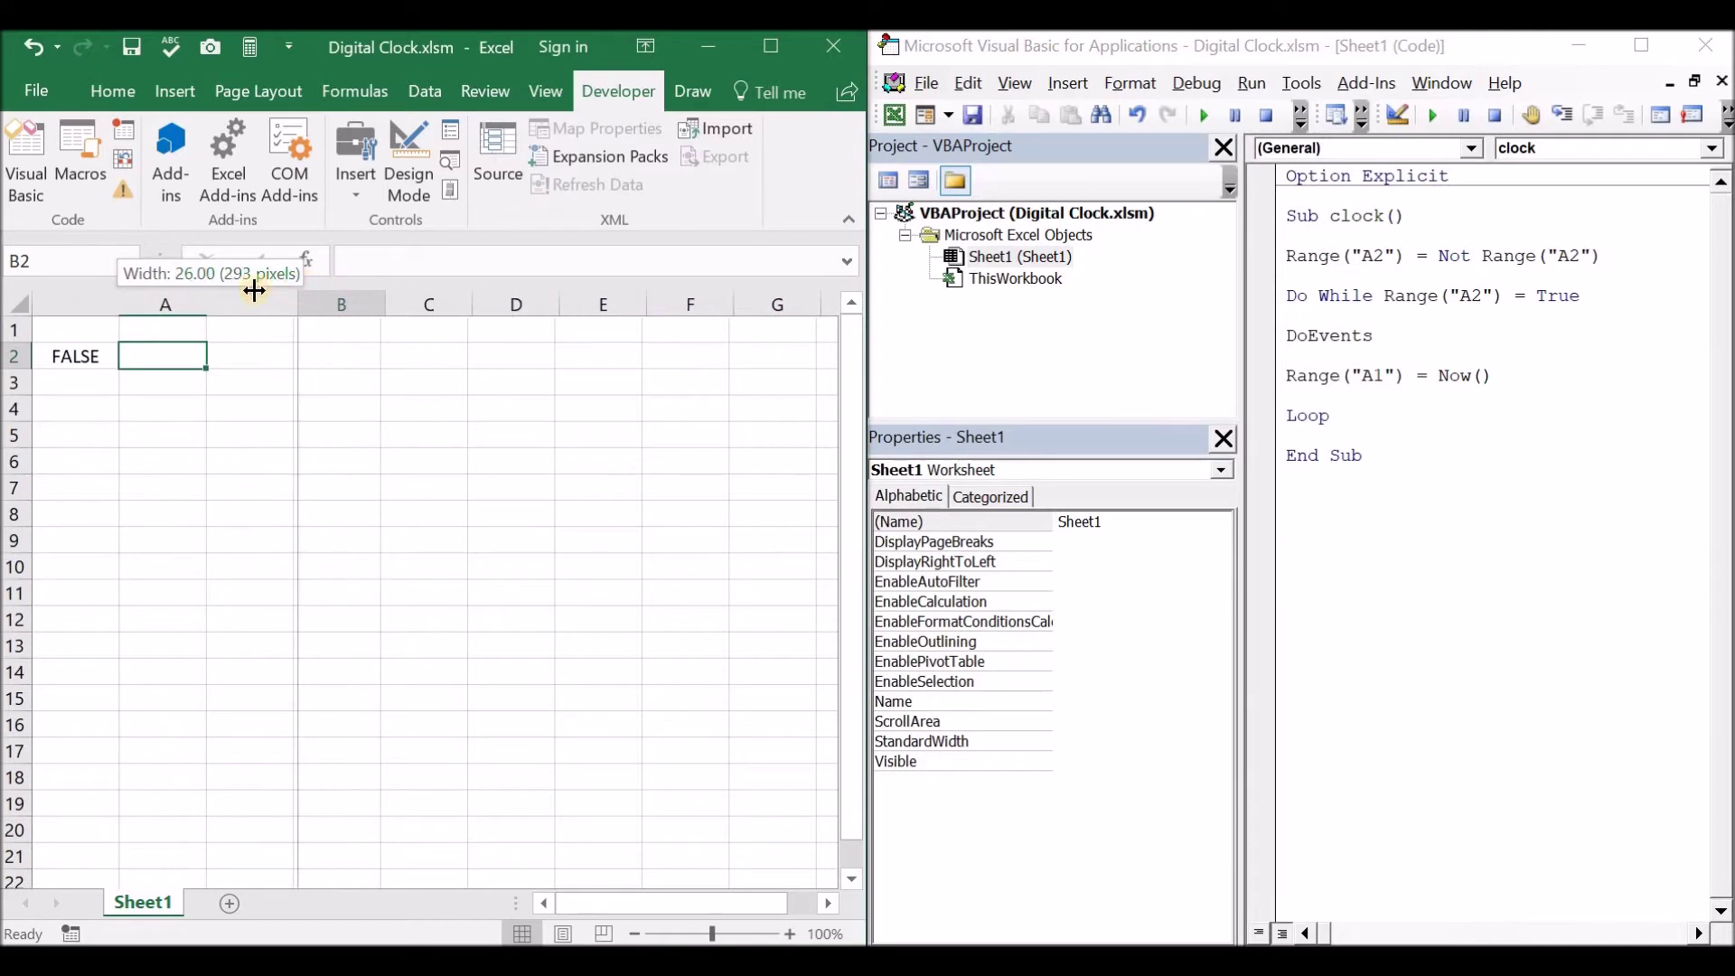
left_click_drag(254, 290, 250, 295)
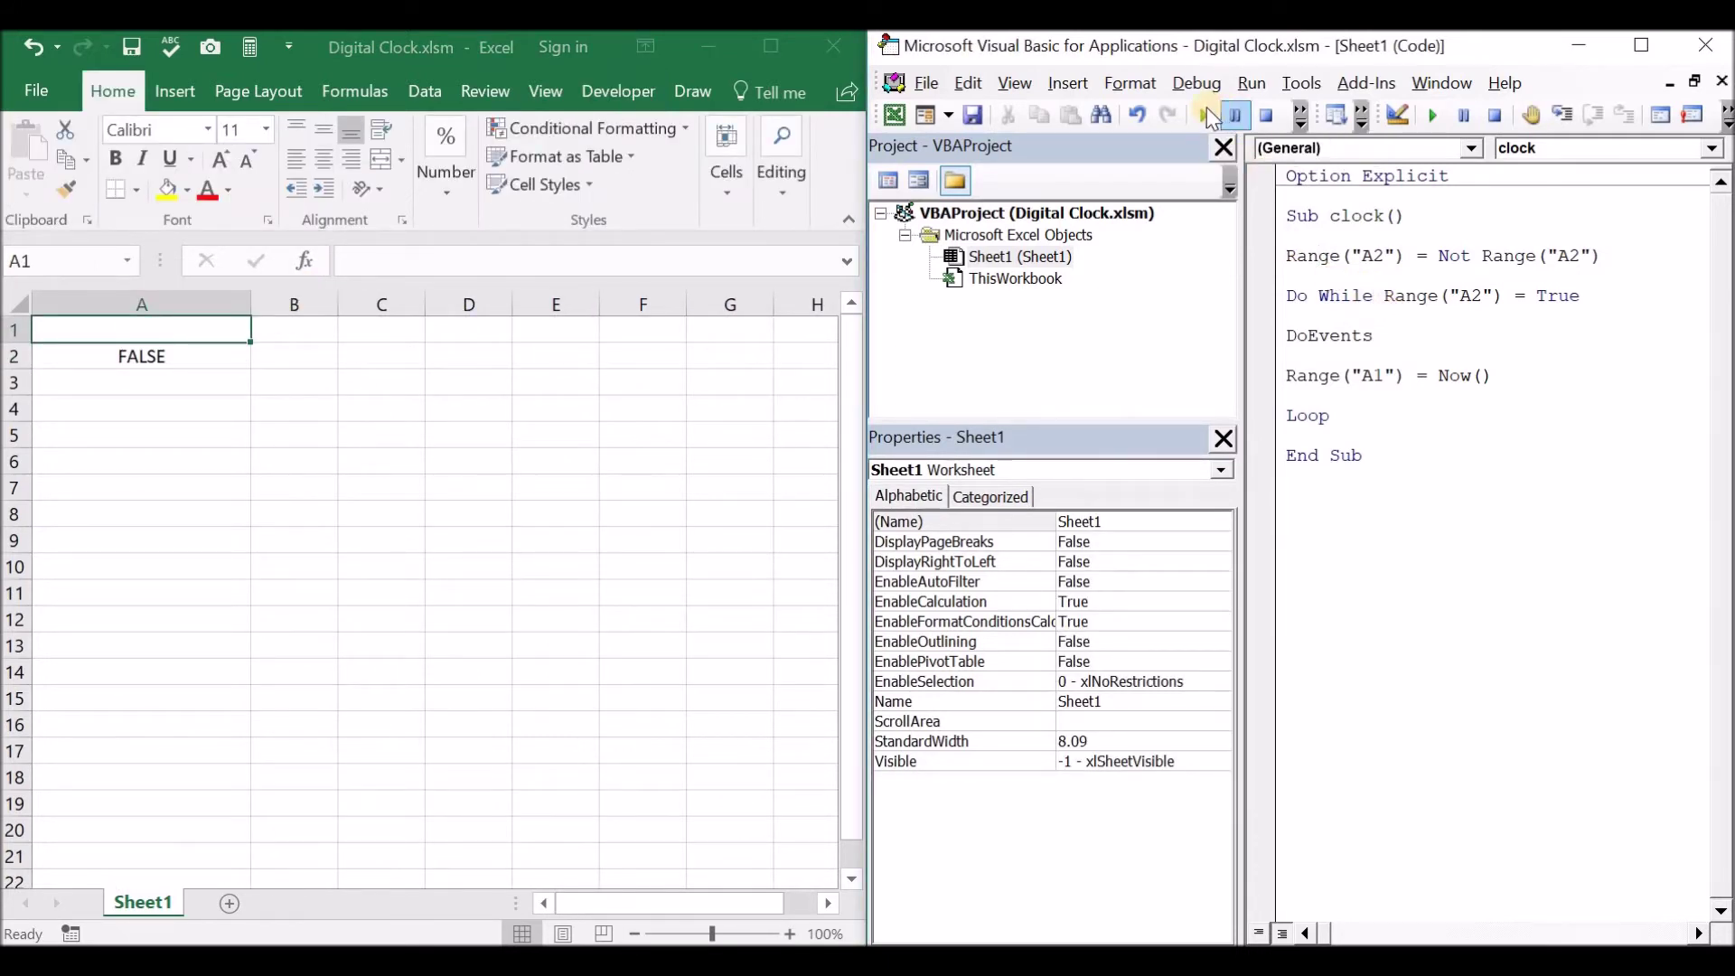
Step: Start the clock macro so A1 shows the live date and time, then close the VBA editor
left_click(1208, 116)
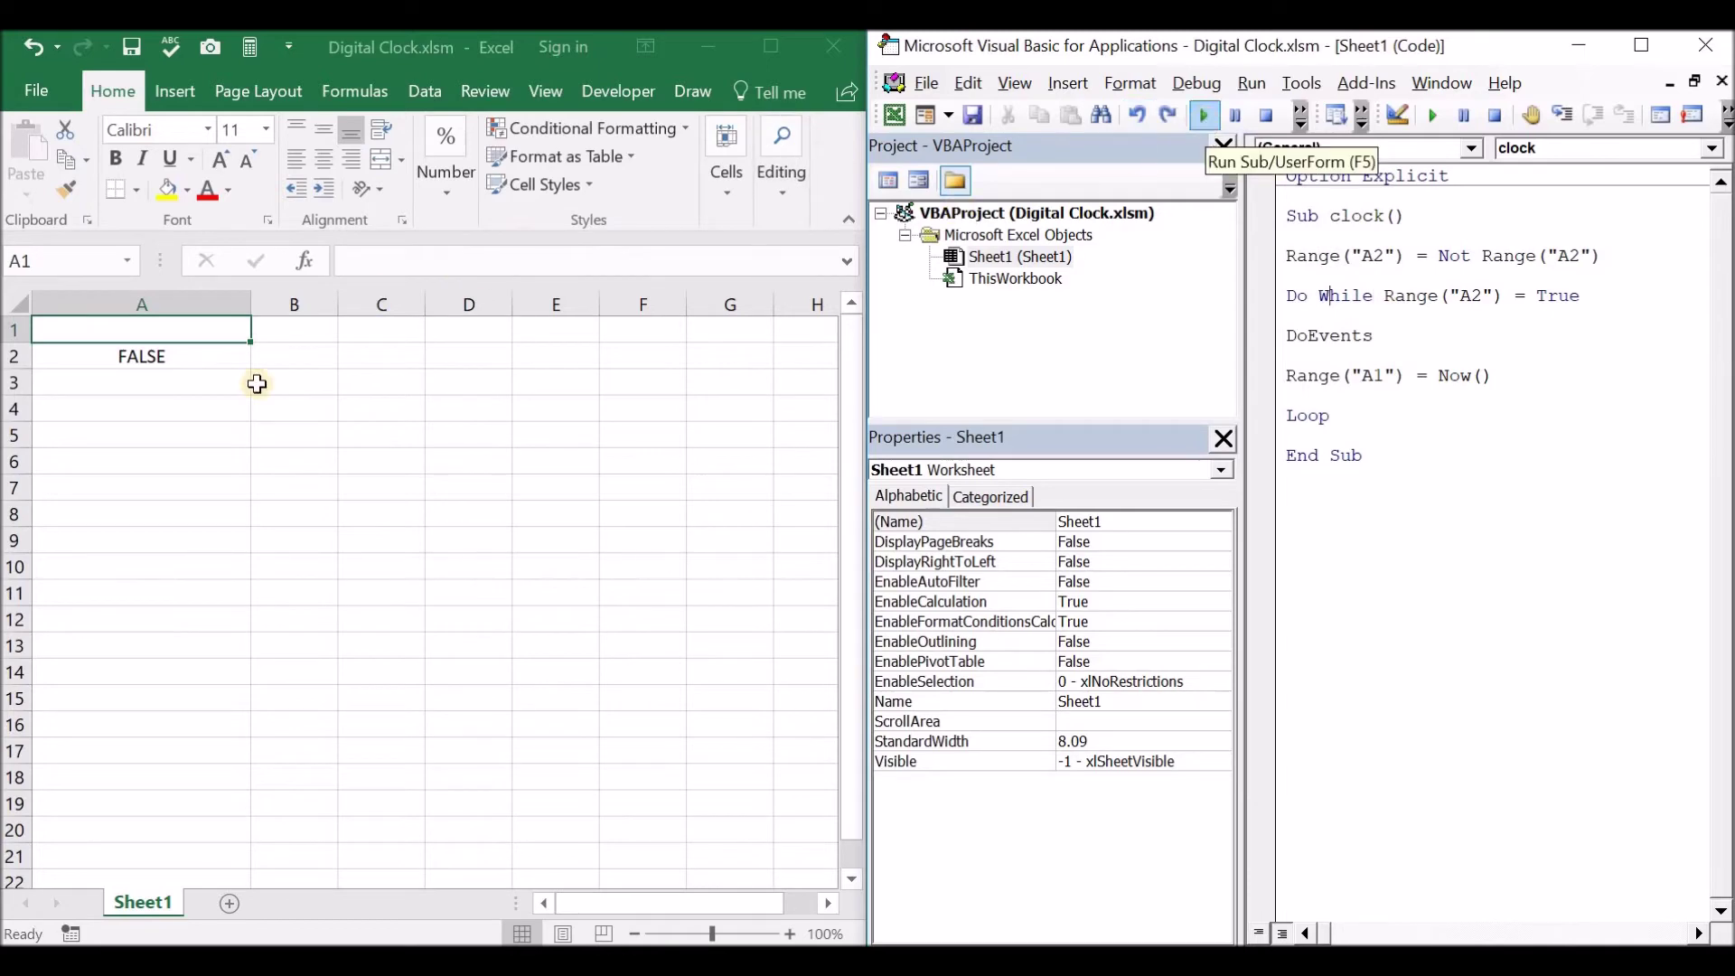
left_click(1207, 116)
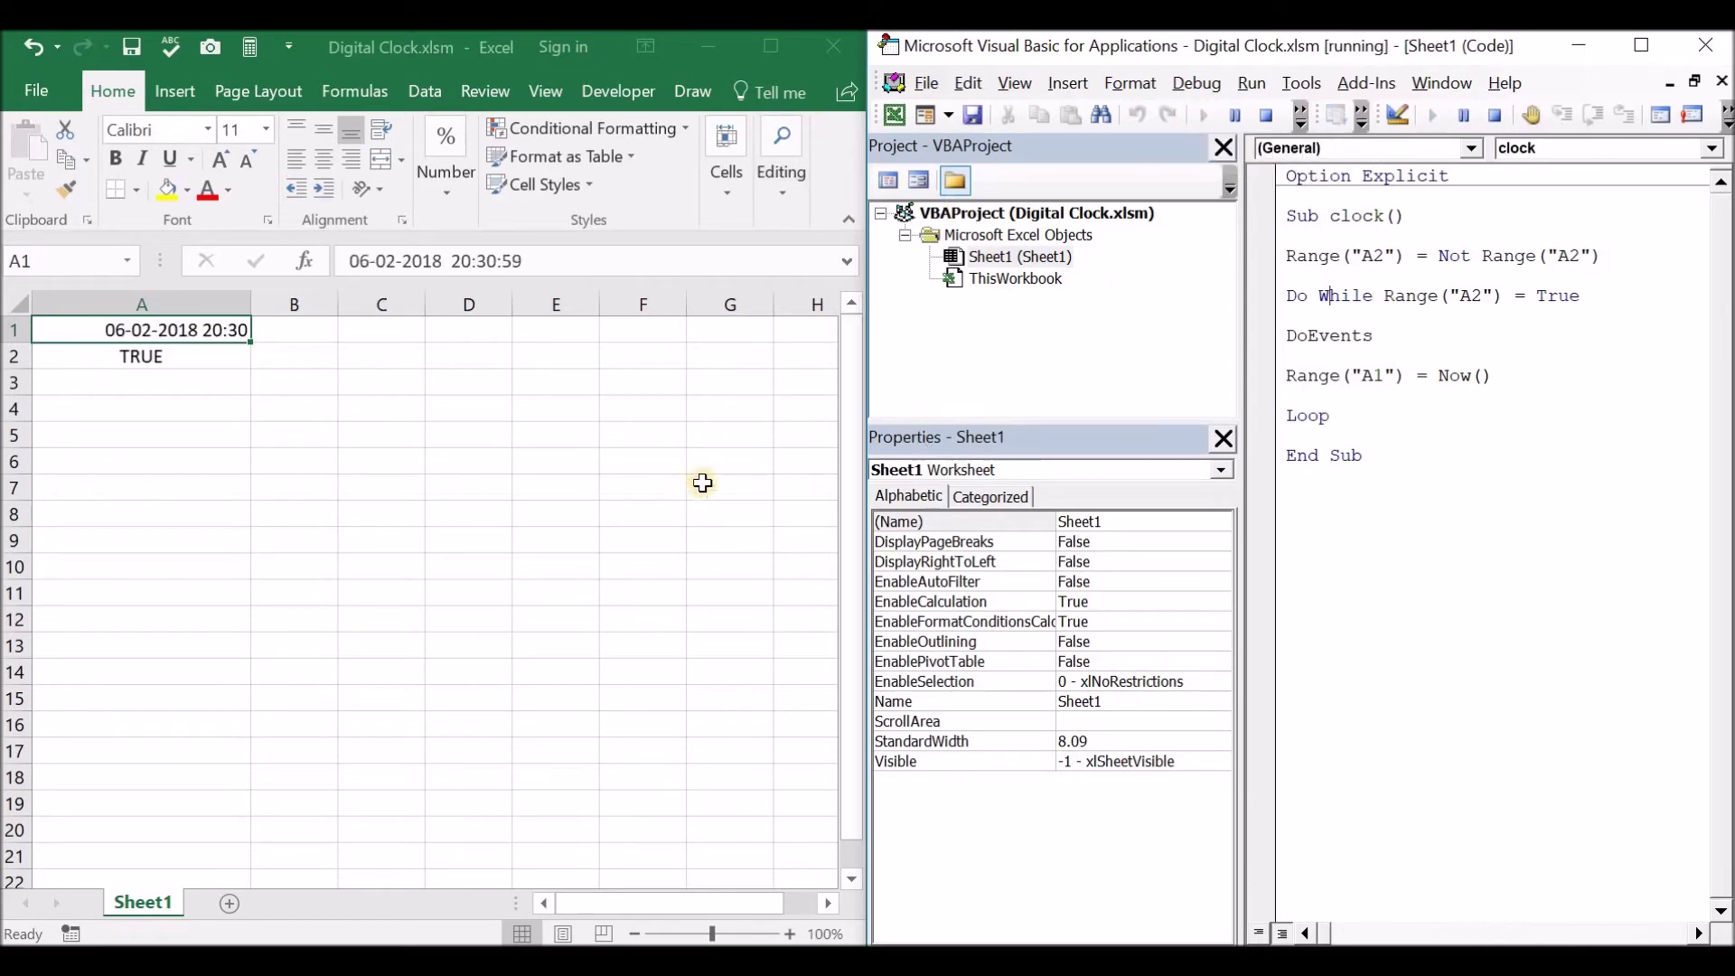
left_click(1705, 45)
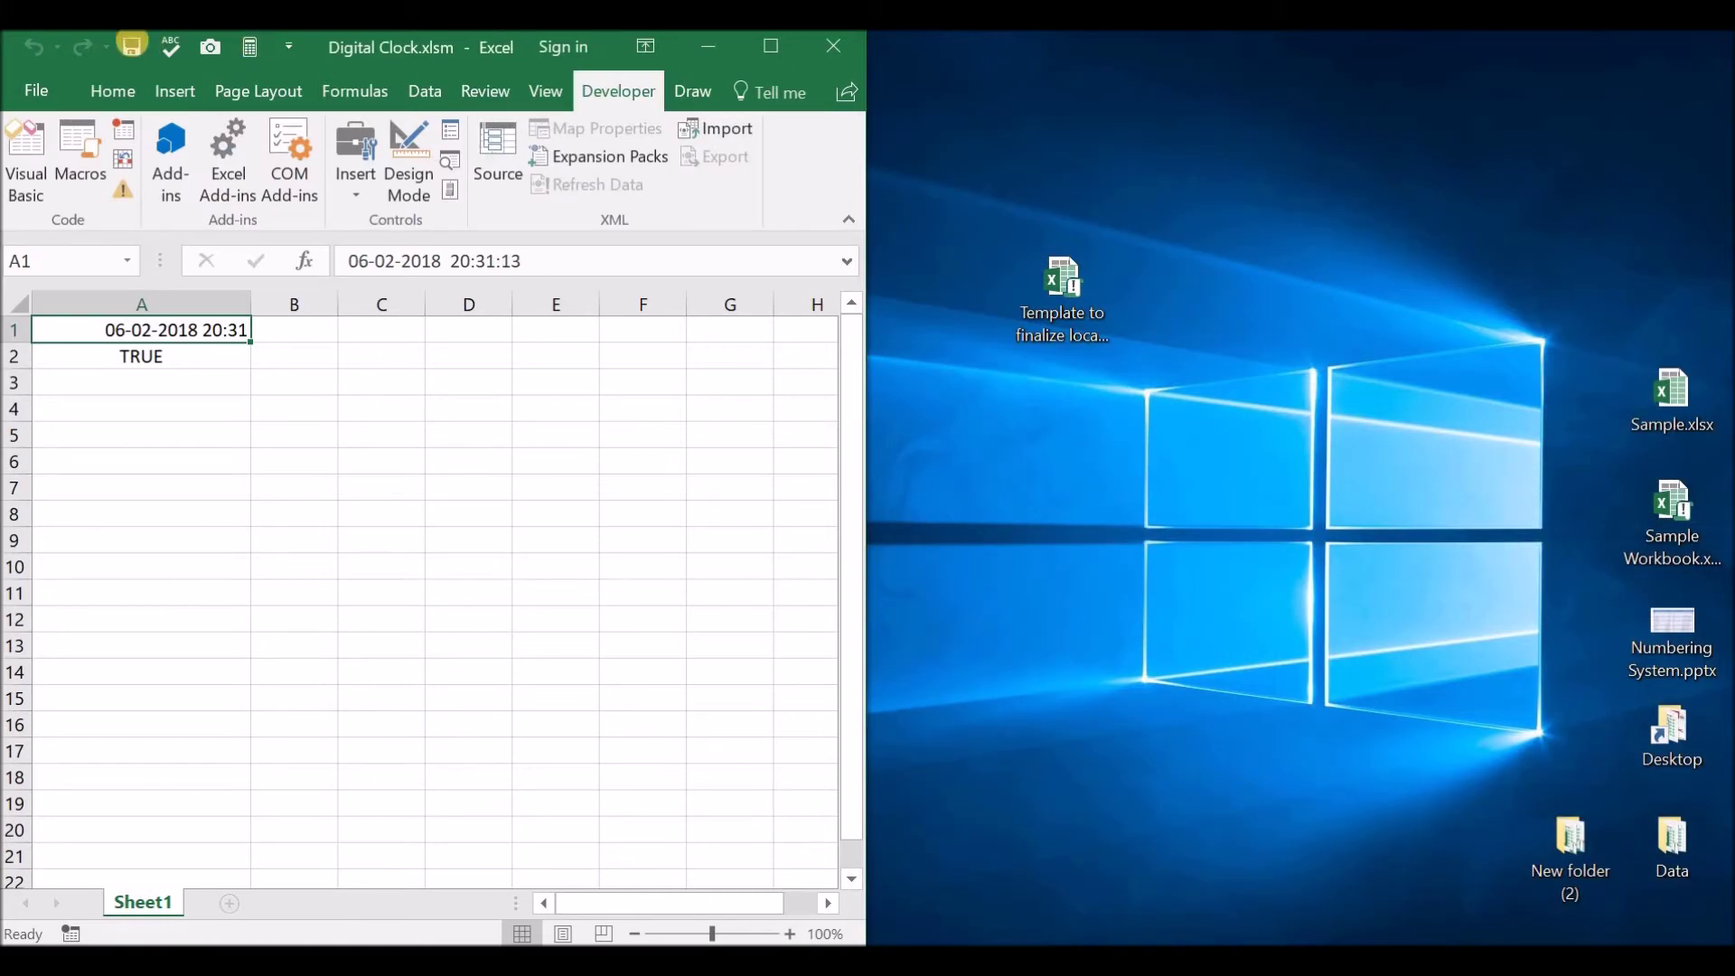
Step: Maximize Excel and enter =TEXT(A1,"hh:mm:ss") in B1 to show the time alone
double_click(326, 51)
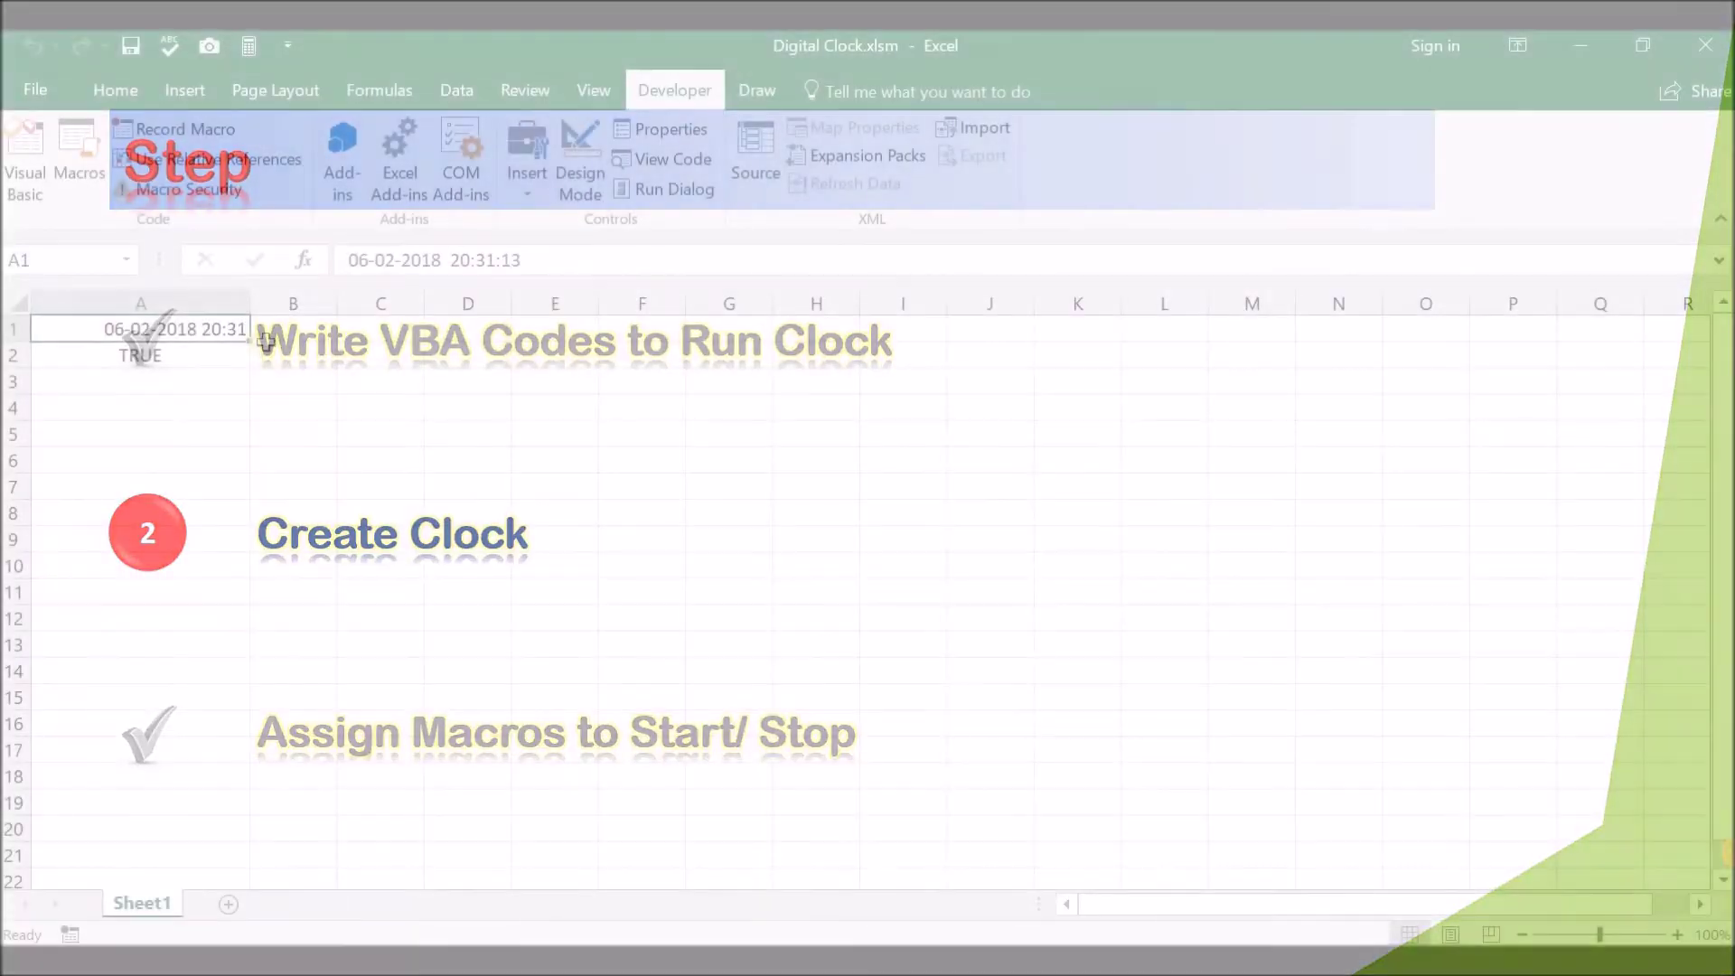
left_click(307, 333)
type("=")
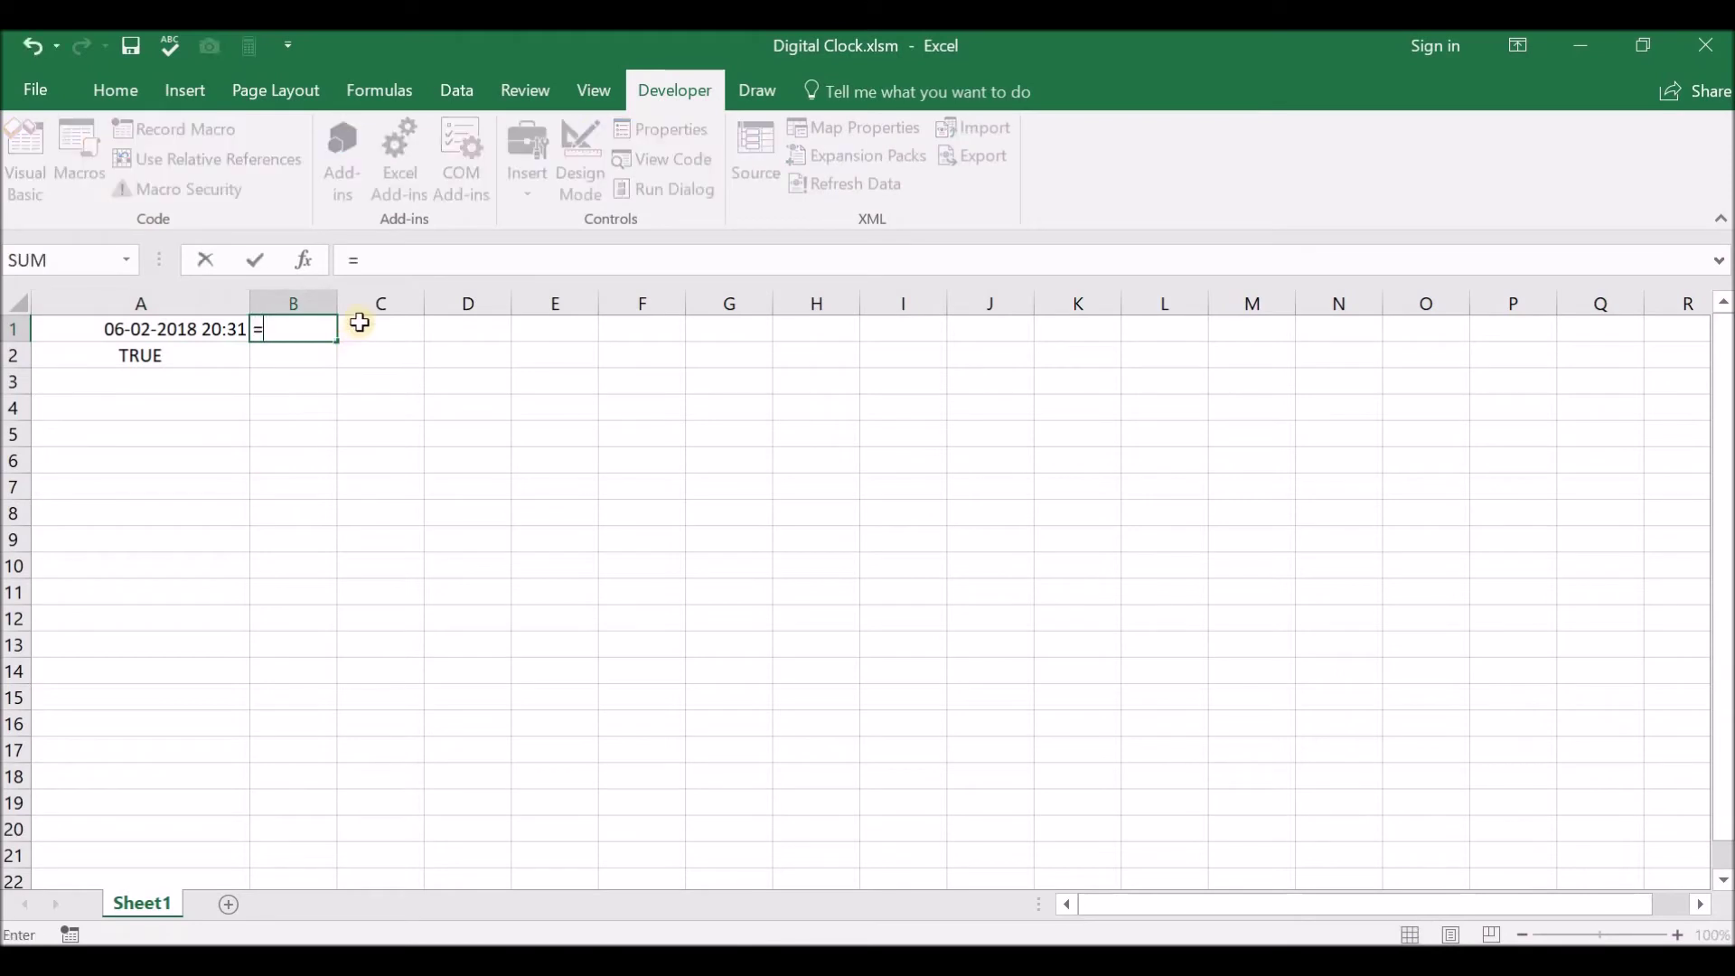
type("te")
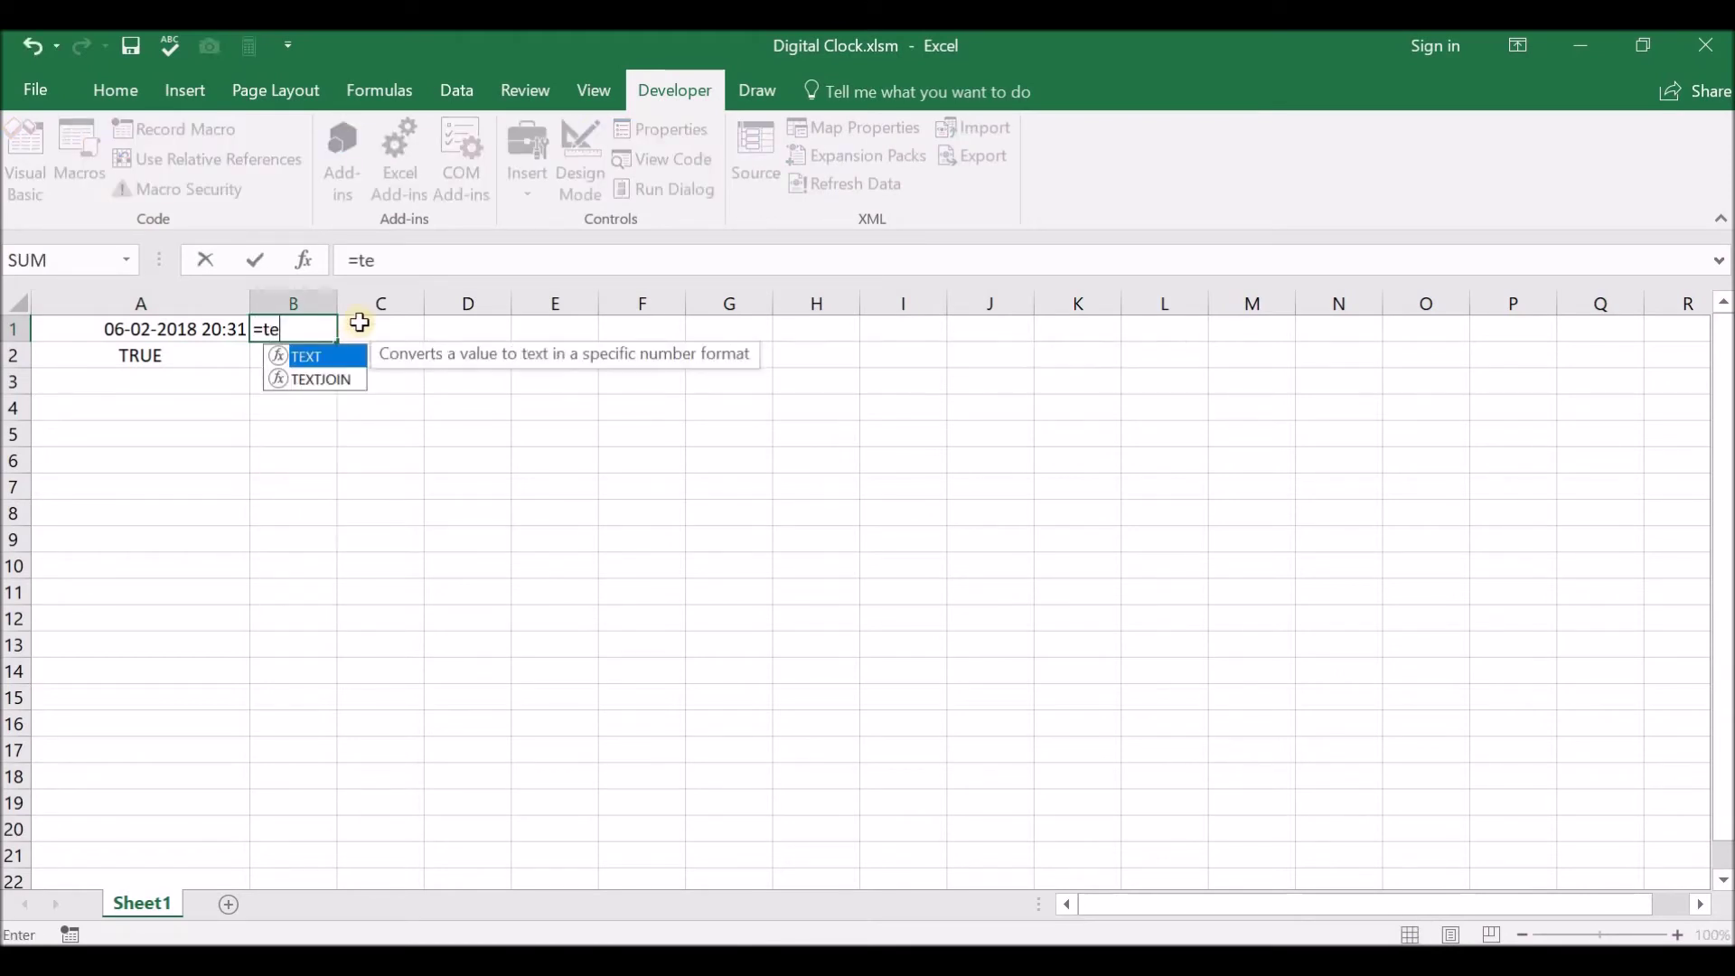
key("Tab")
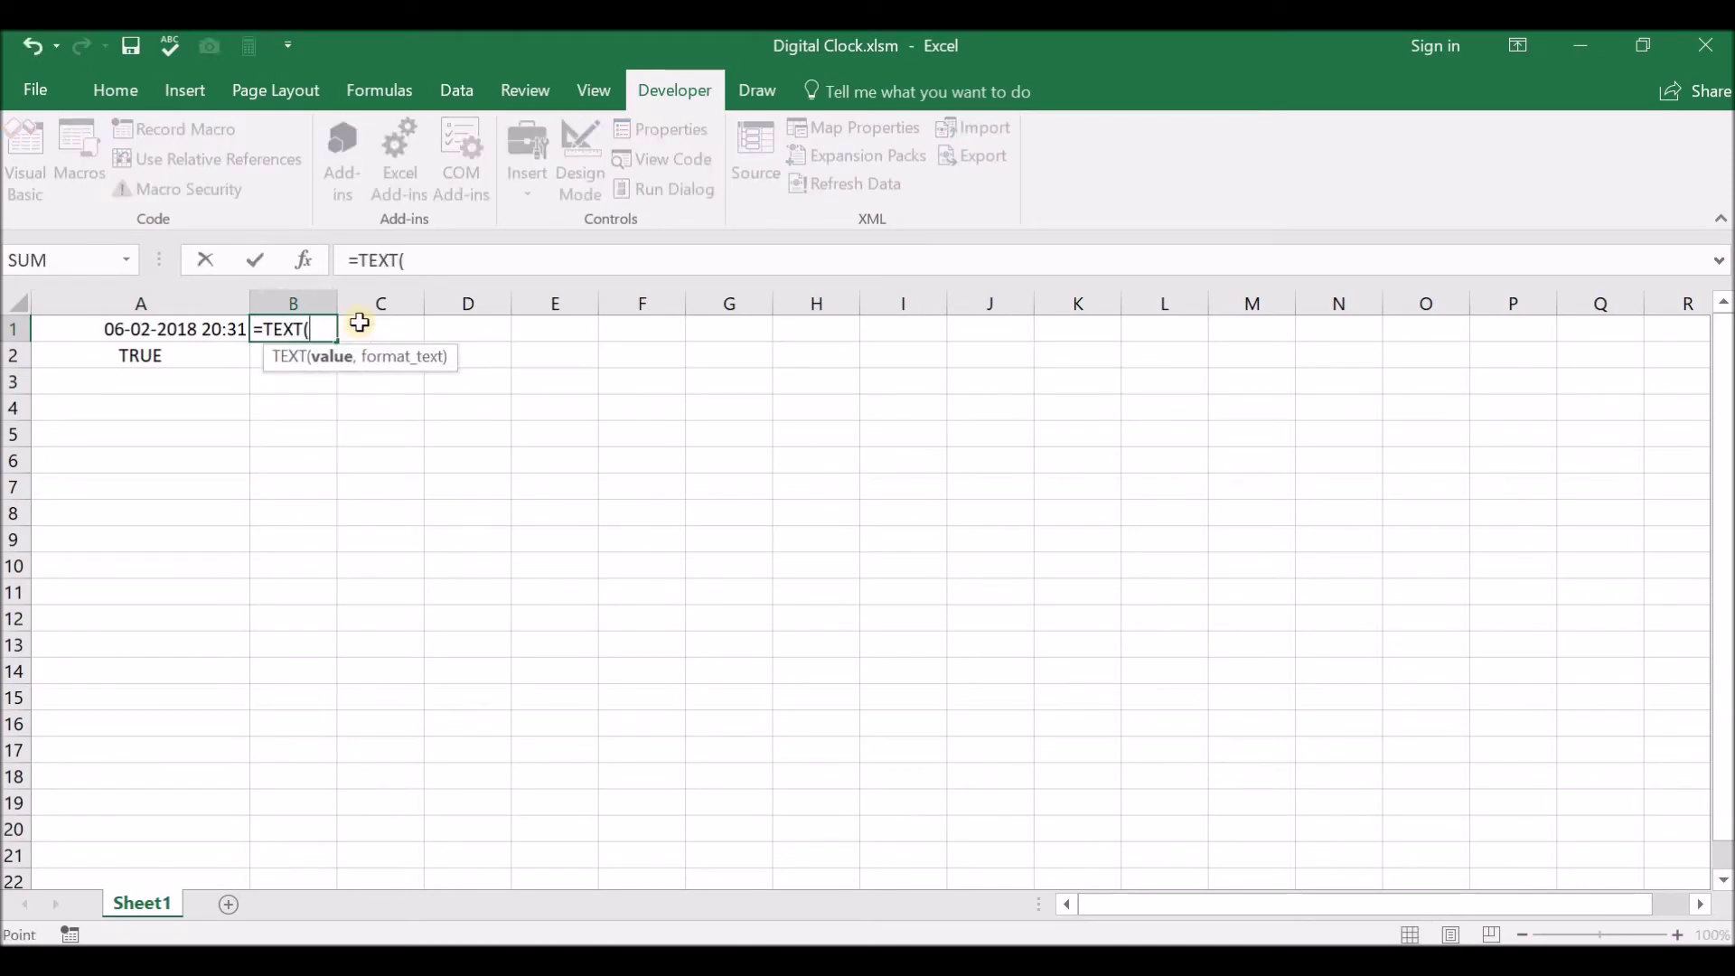
key("Left")
type(",\"hh:")
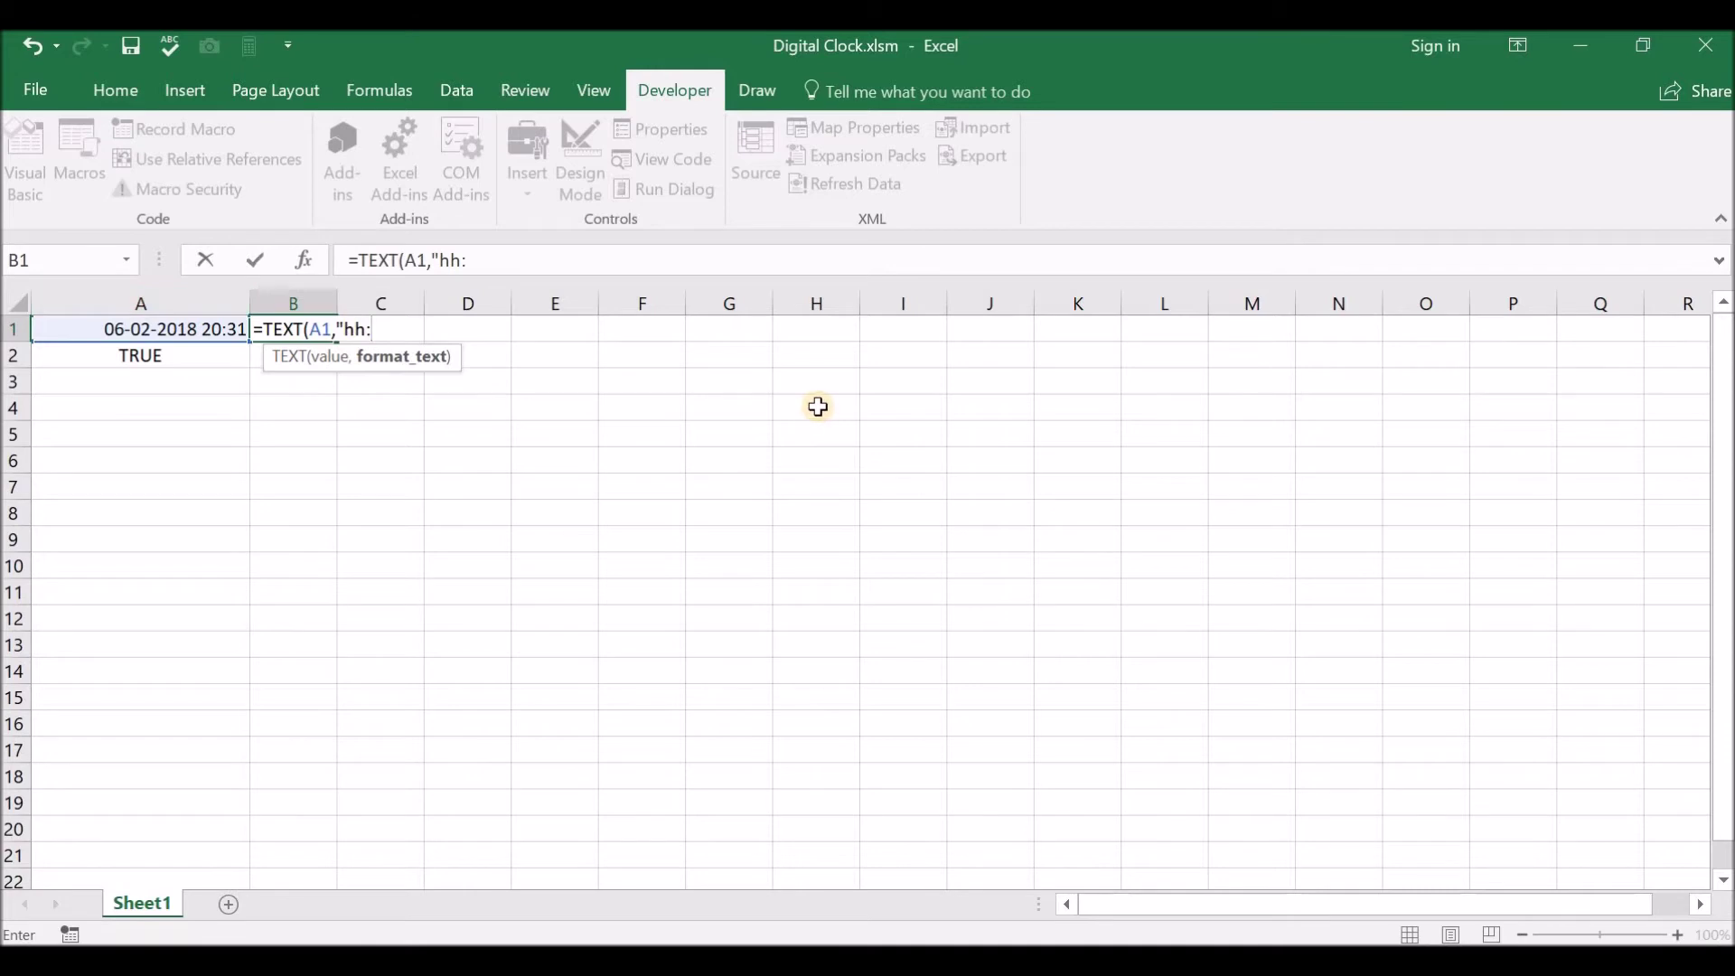
type("mm:ss")
type("\"")
type(")")
key("Return")
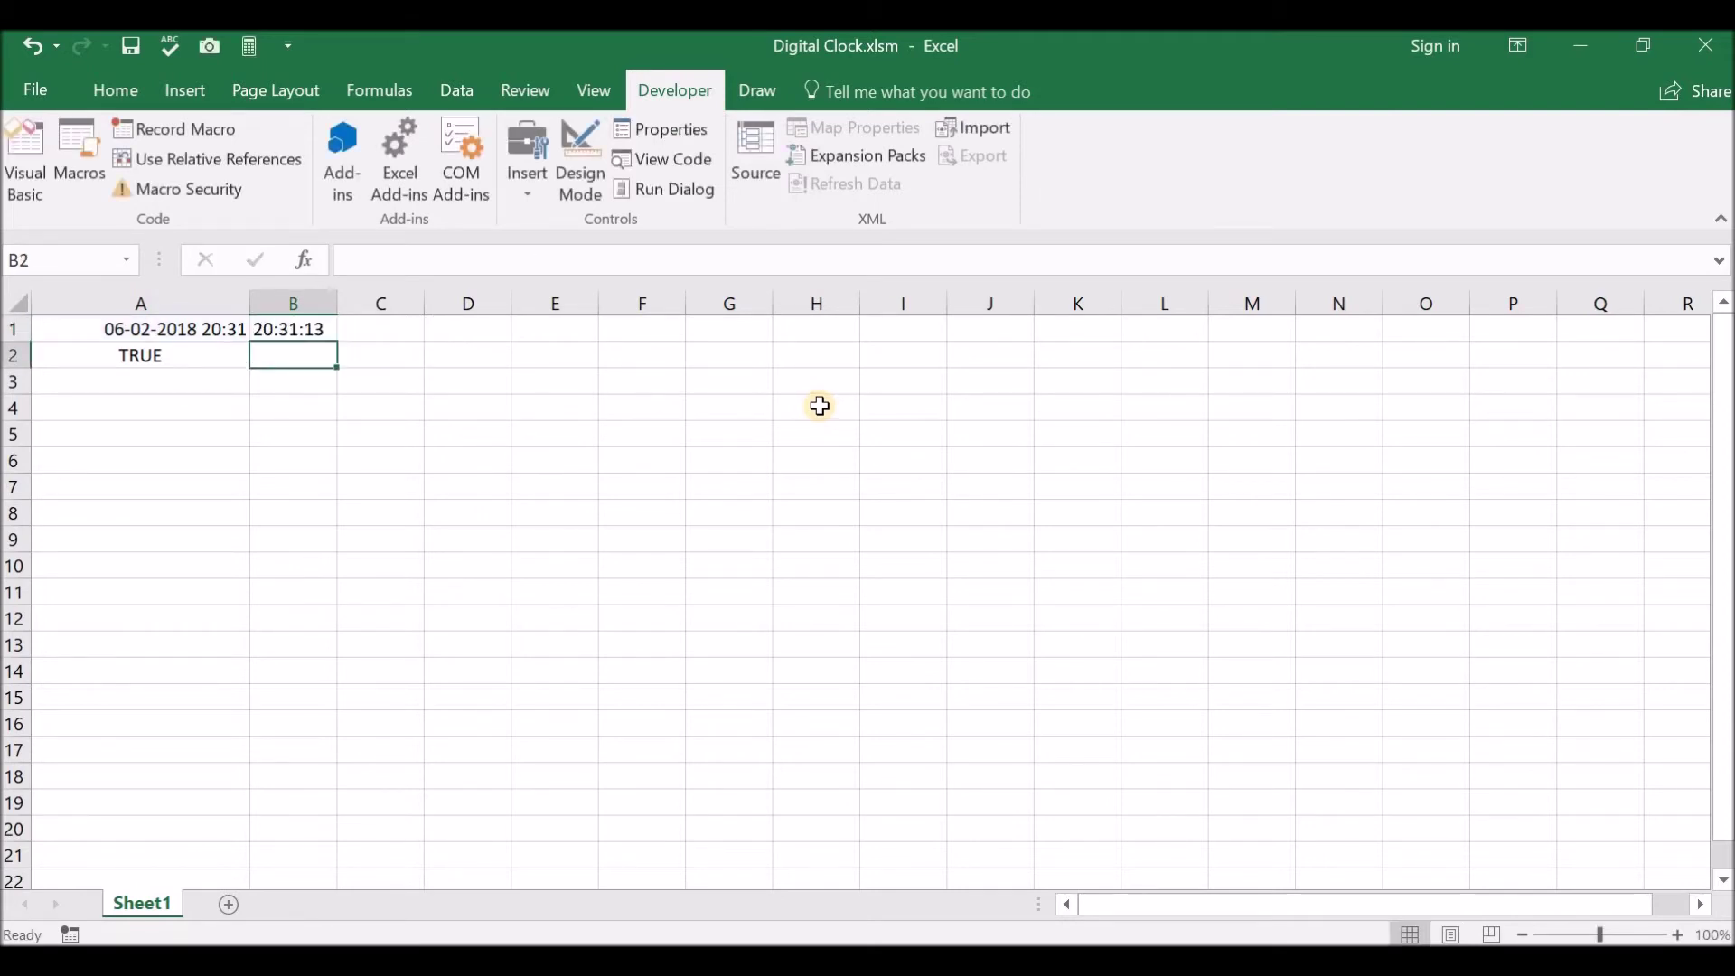
left_click(314, 325)
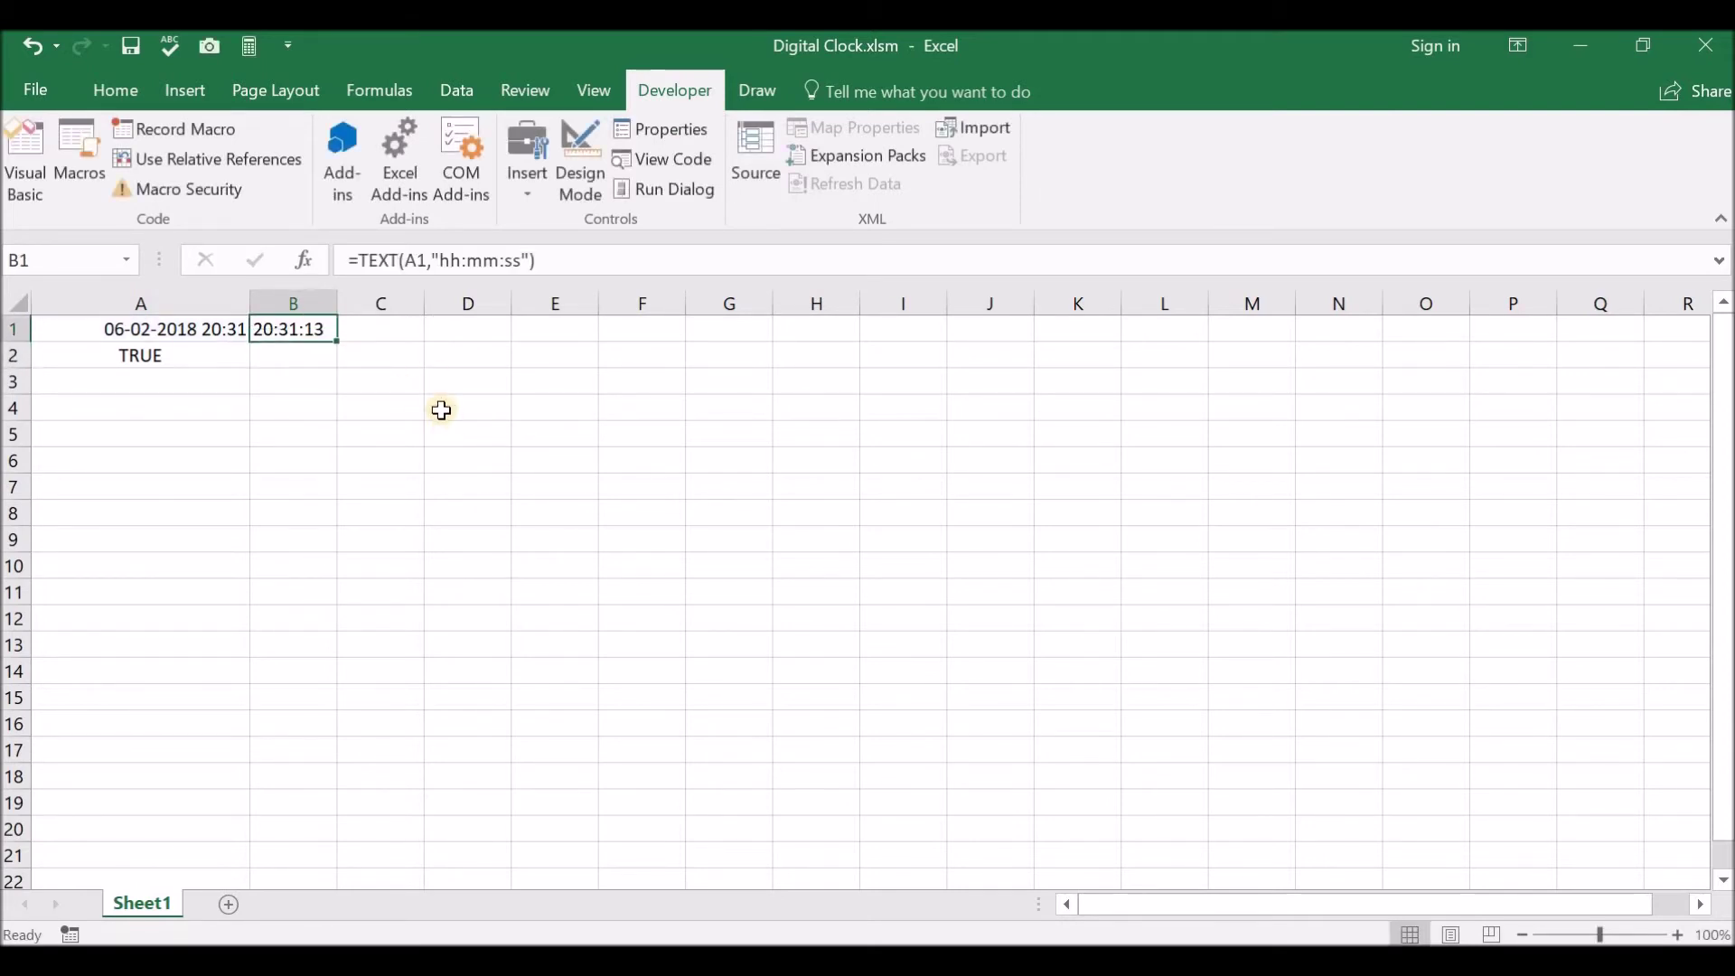
left_click(185, 95)
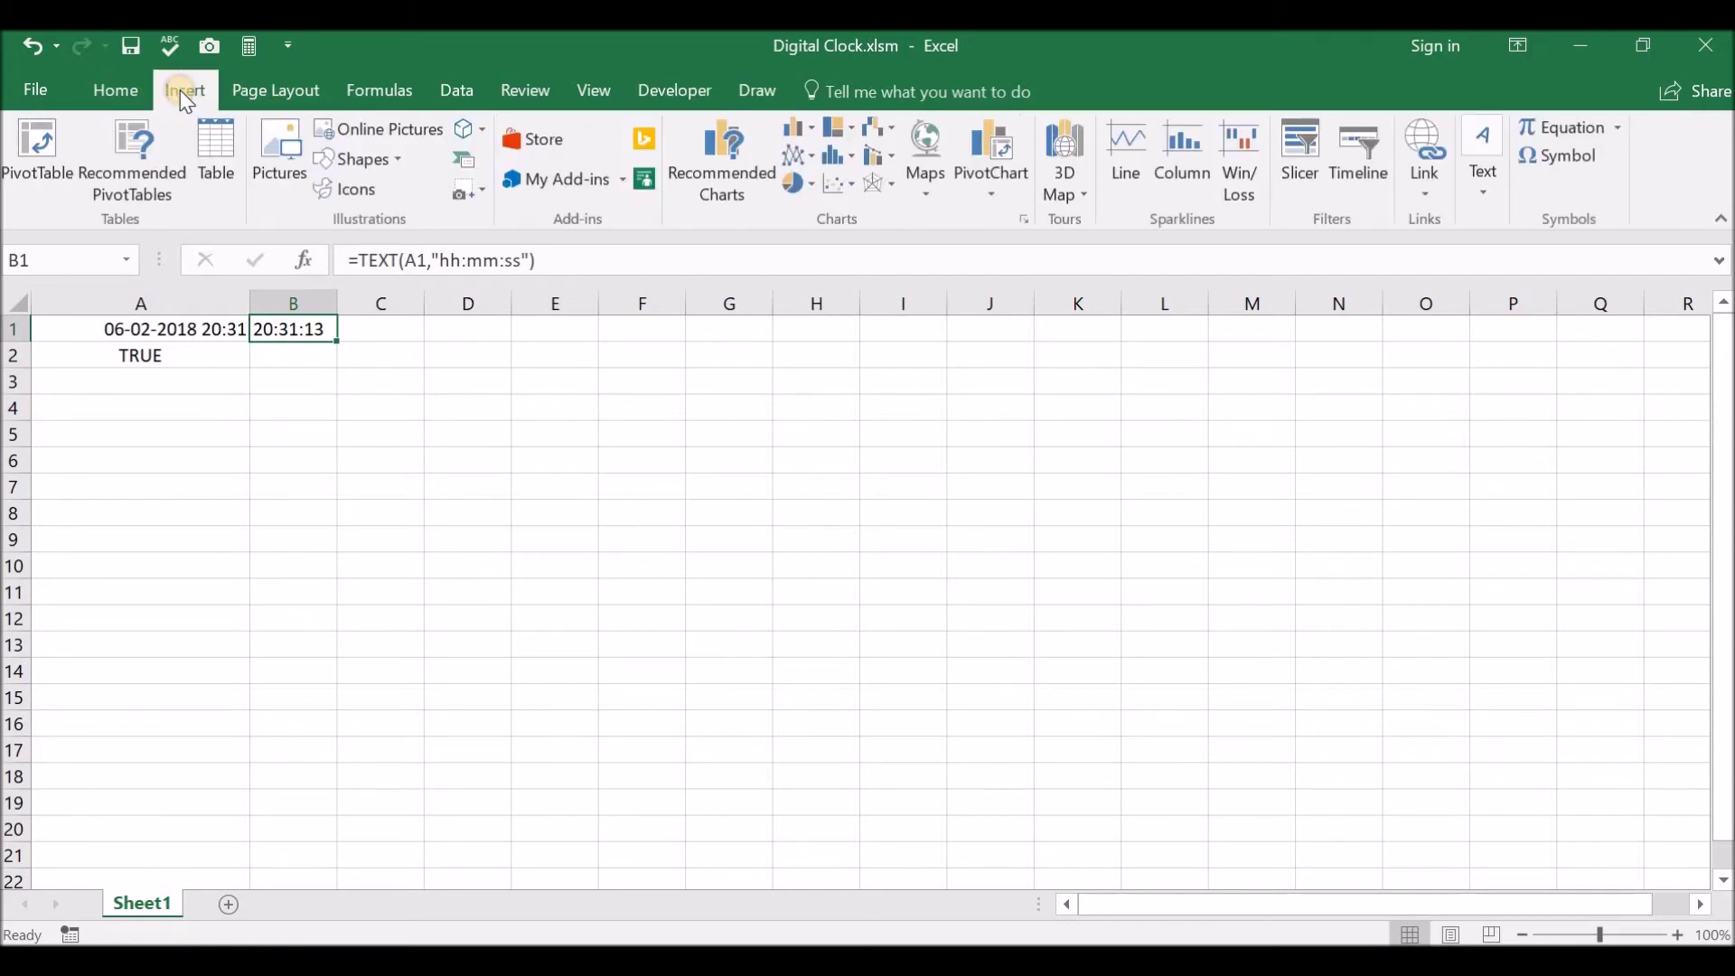
Step: Draw a rounded rectangle with a solid black style and the first preset effect
left_click(383, 159)
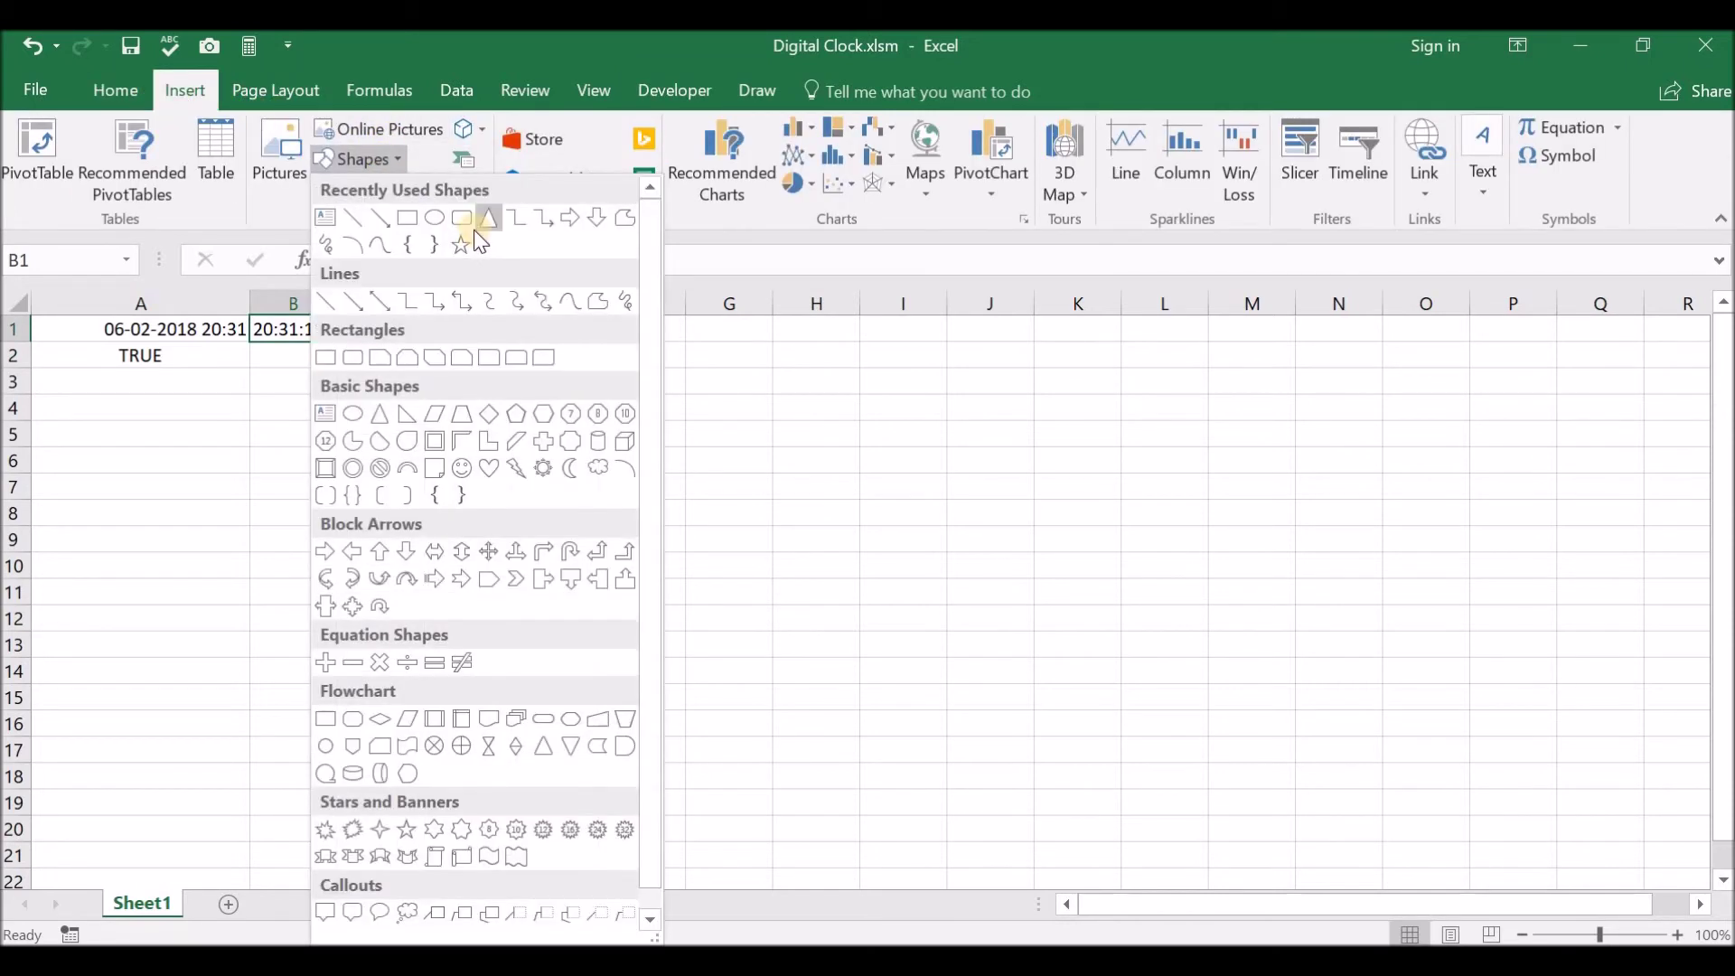
left_click(409, 218)
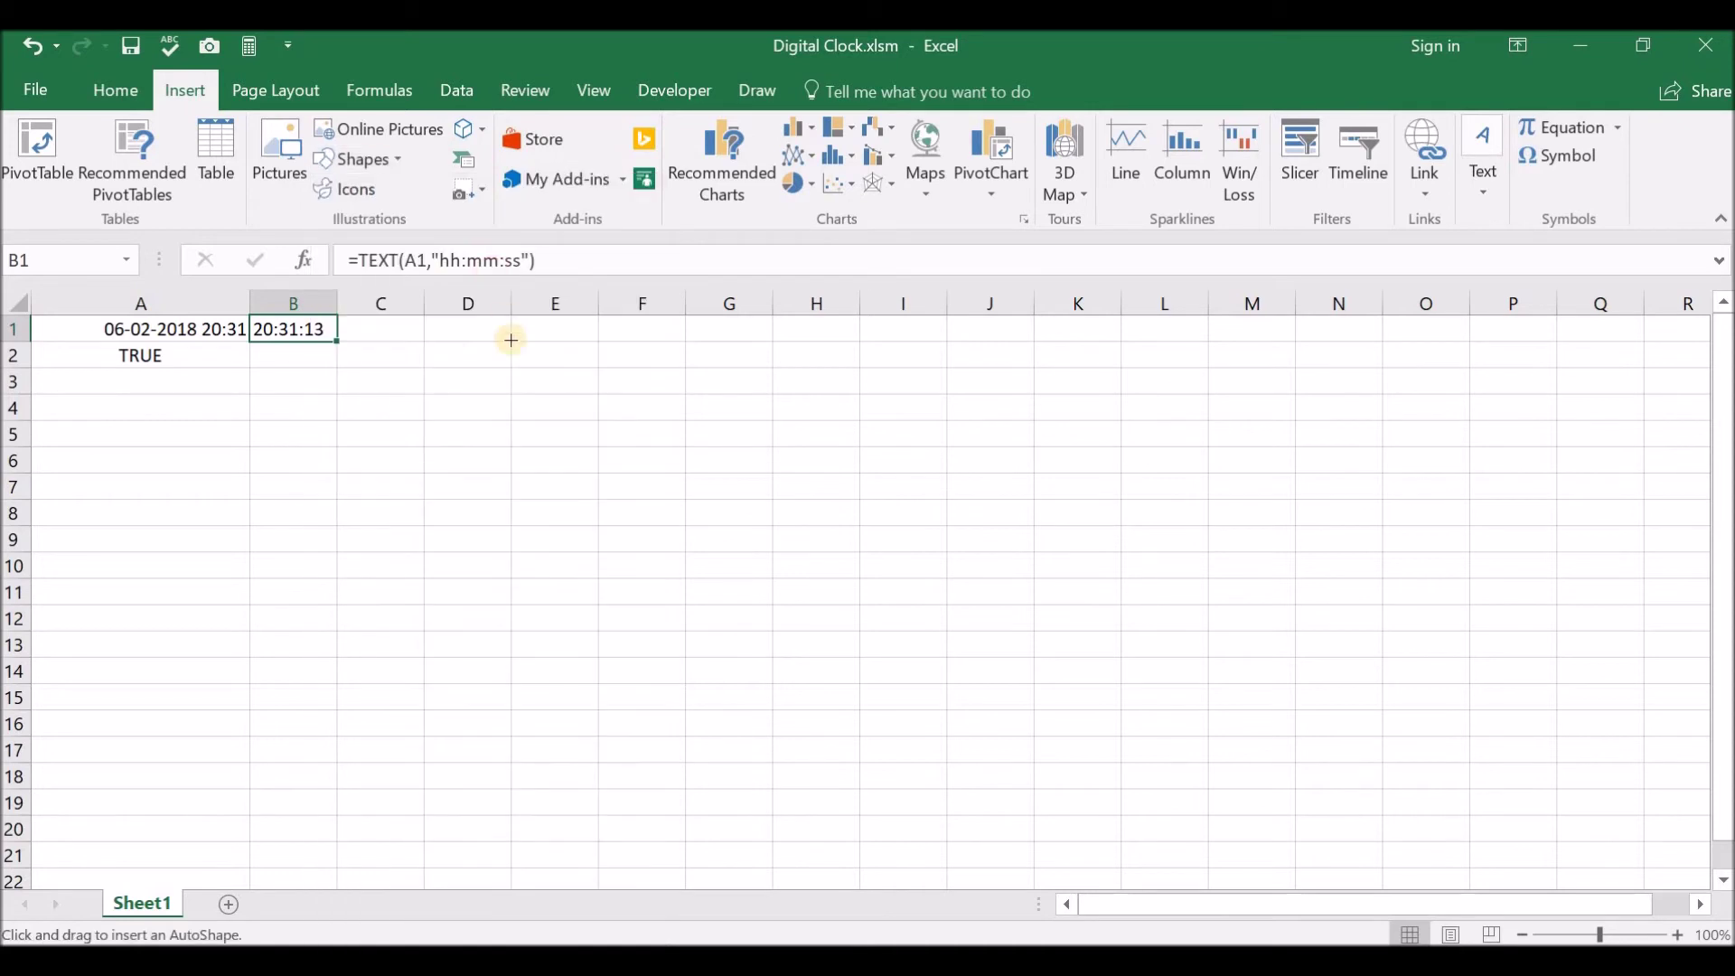
left_click_drag(361, 329, 716, 459)
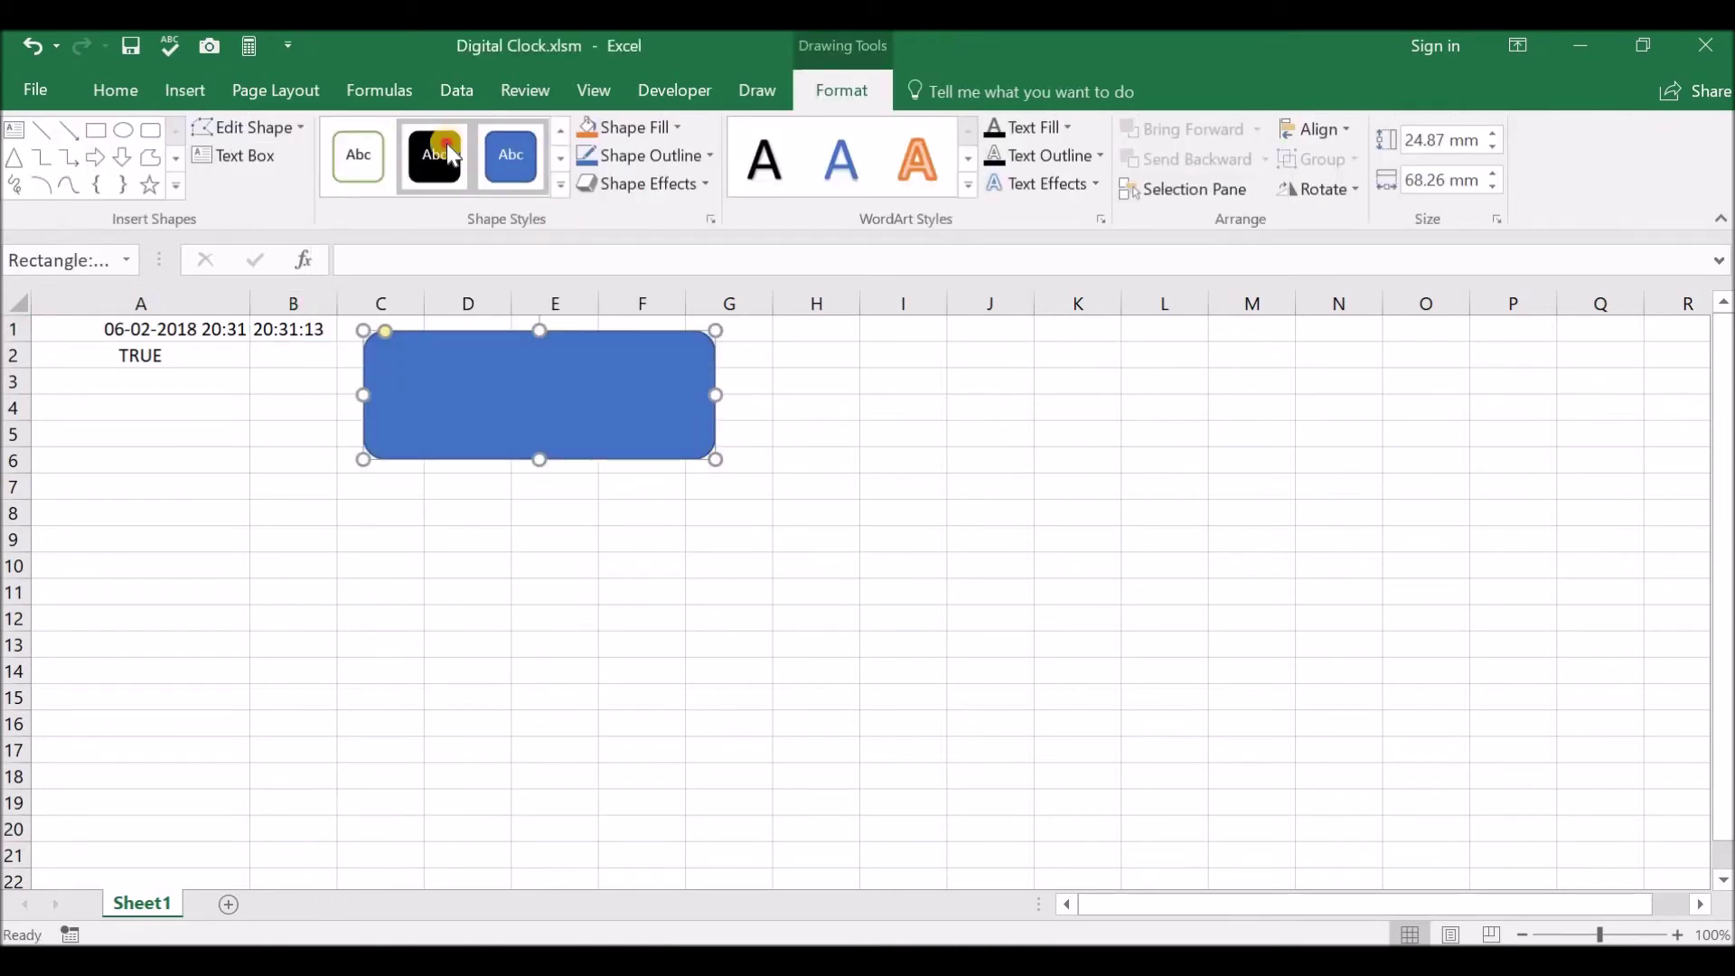
left_click(435, 158)
left_click(706, 184)
mouse_move(659, 231)
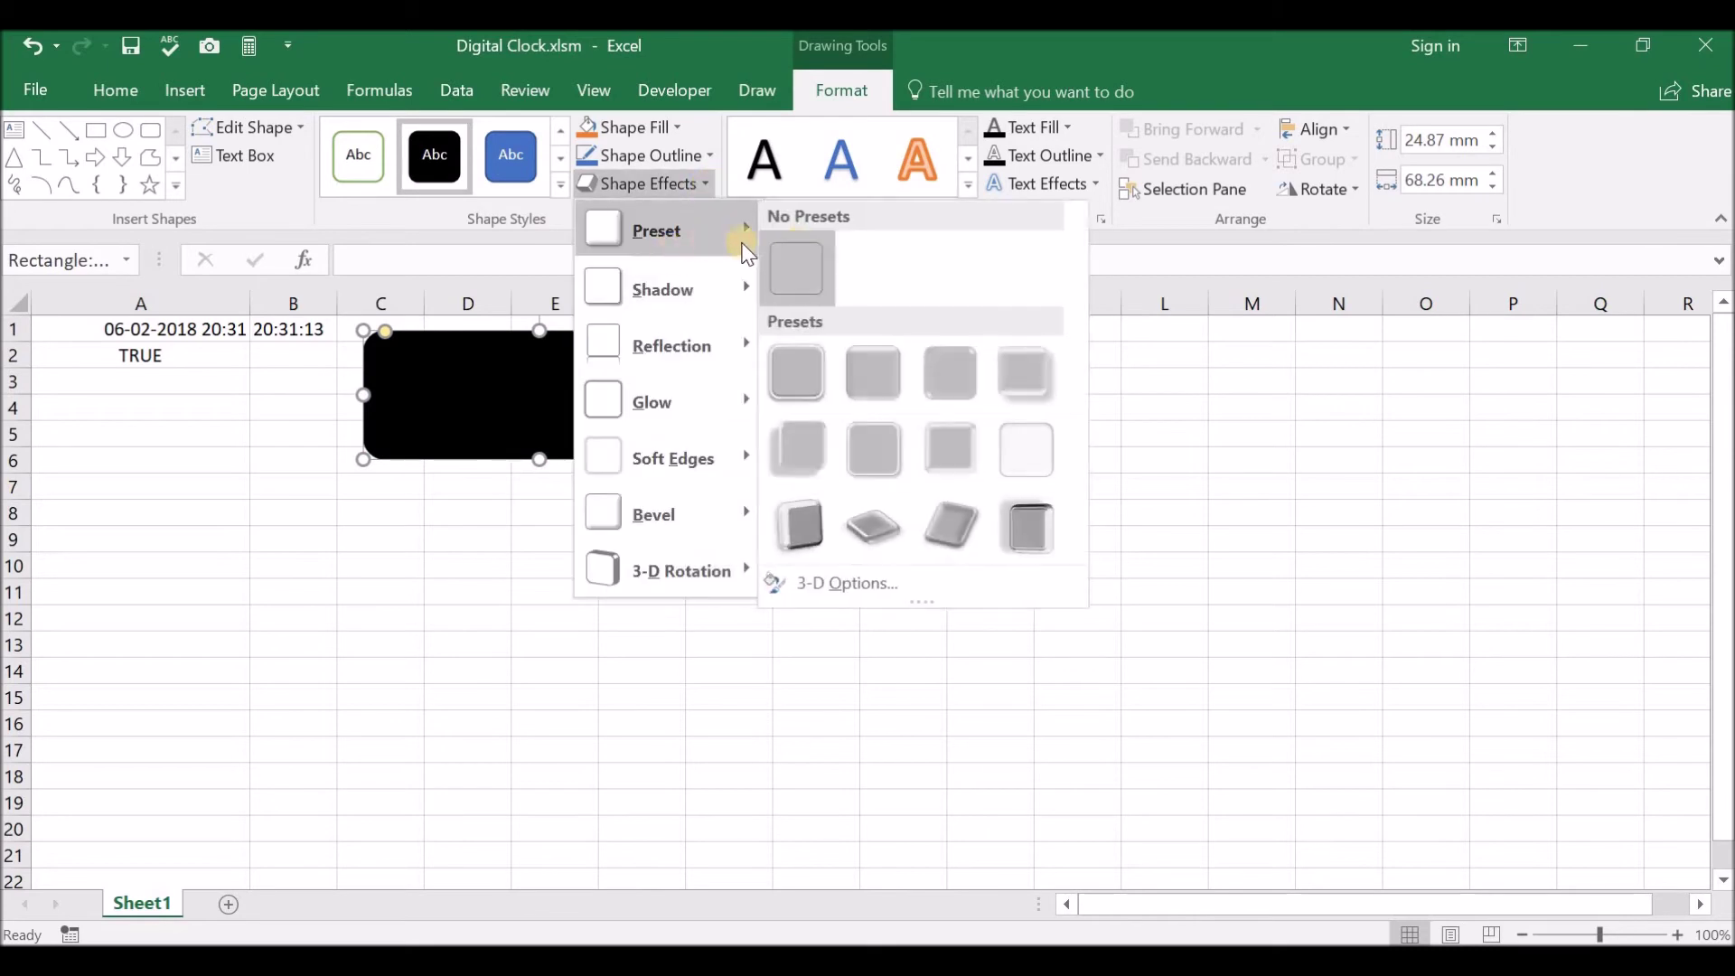
left_click(804, 378)
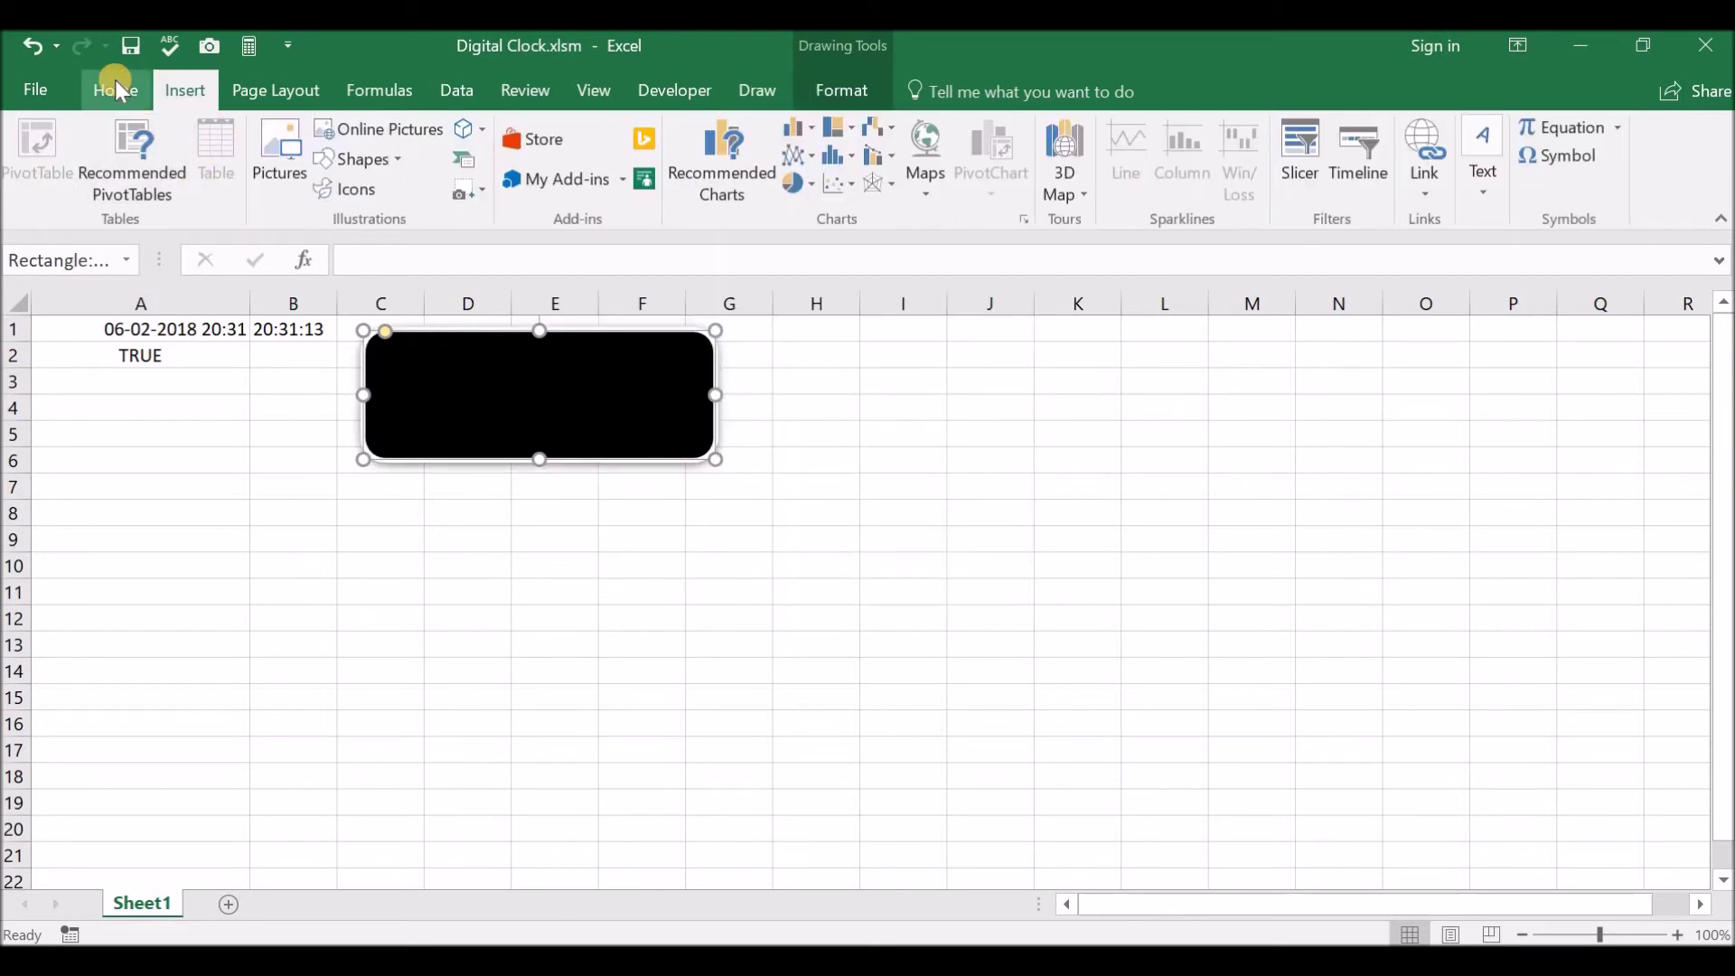
Step: Set the rectangle's font to Bernard MT Condensed
left_click(116, 83)
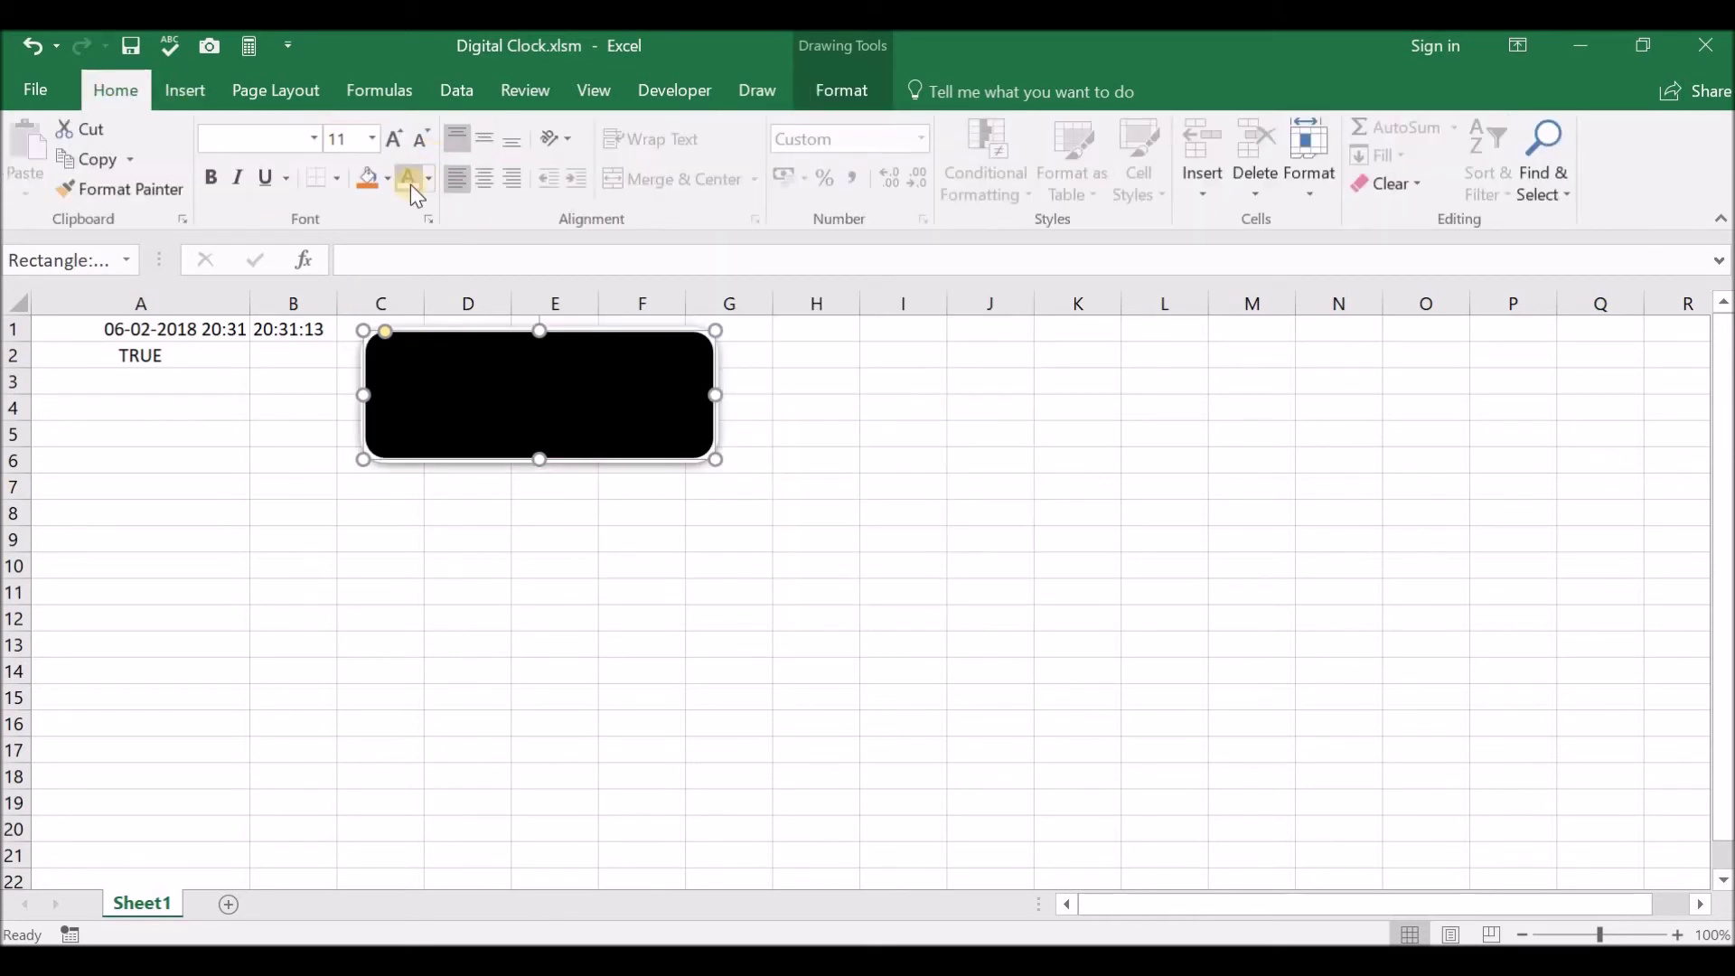
left_click(317, 140)
left_click(296, 293)
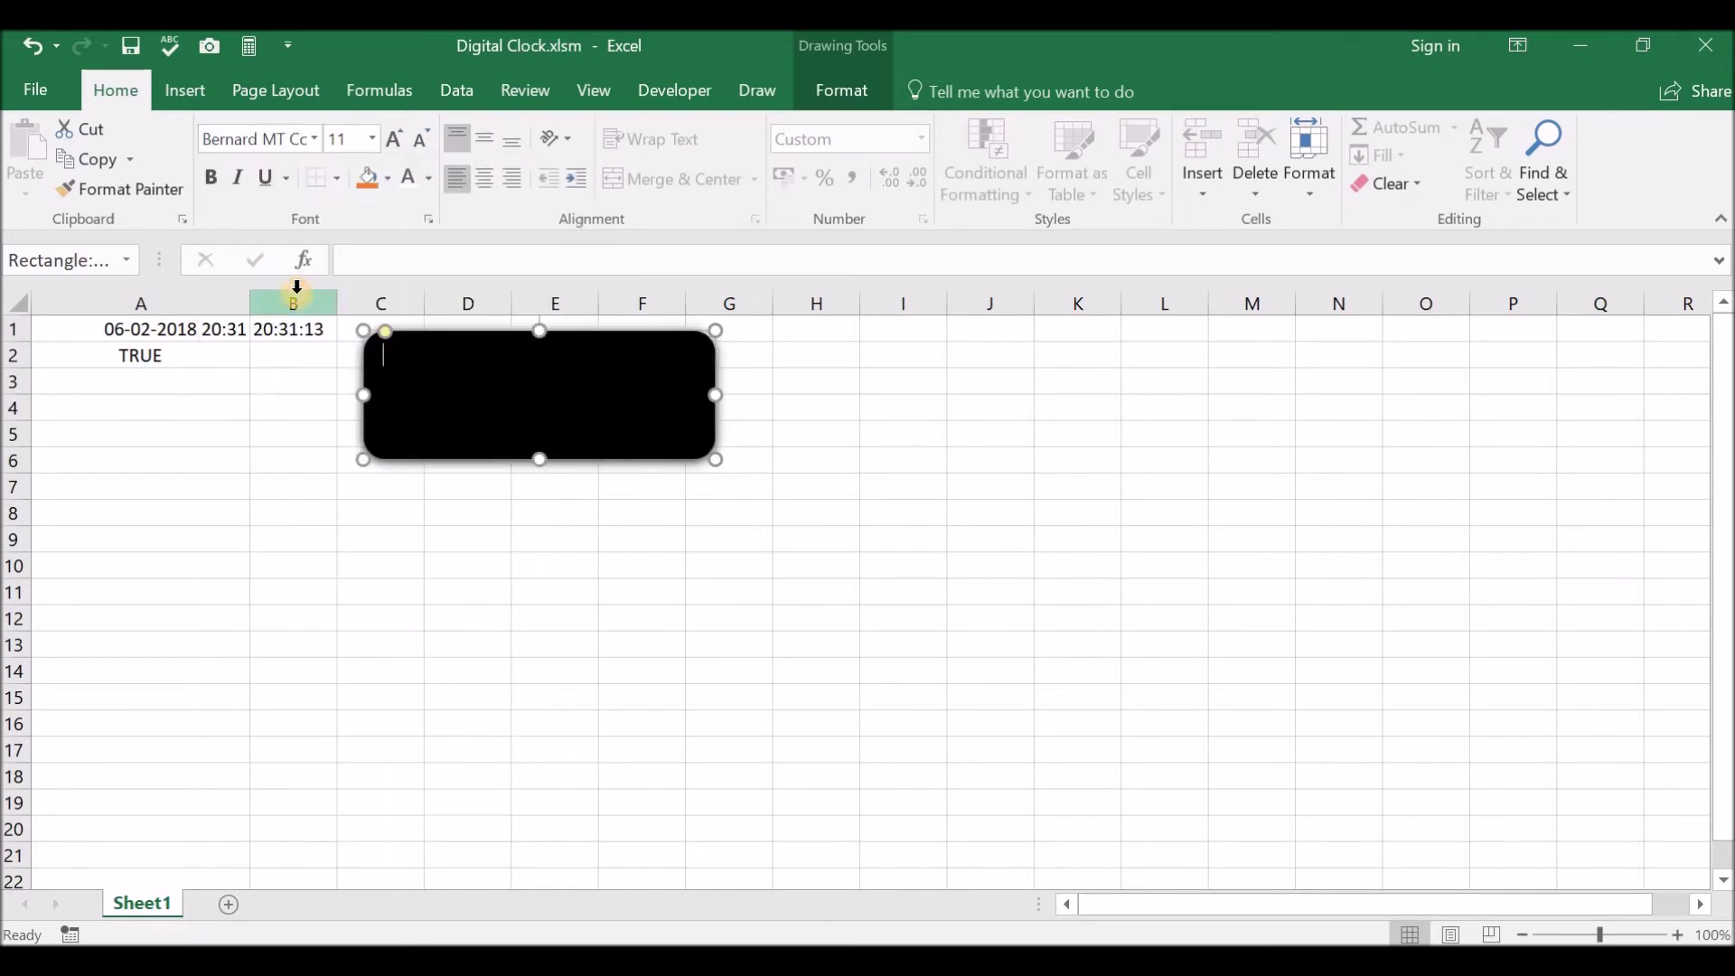
left_click(510, 334)
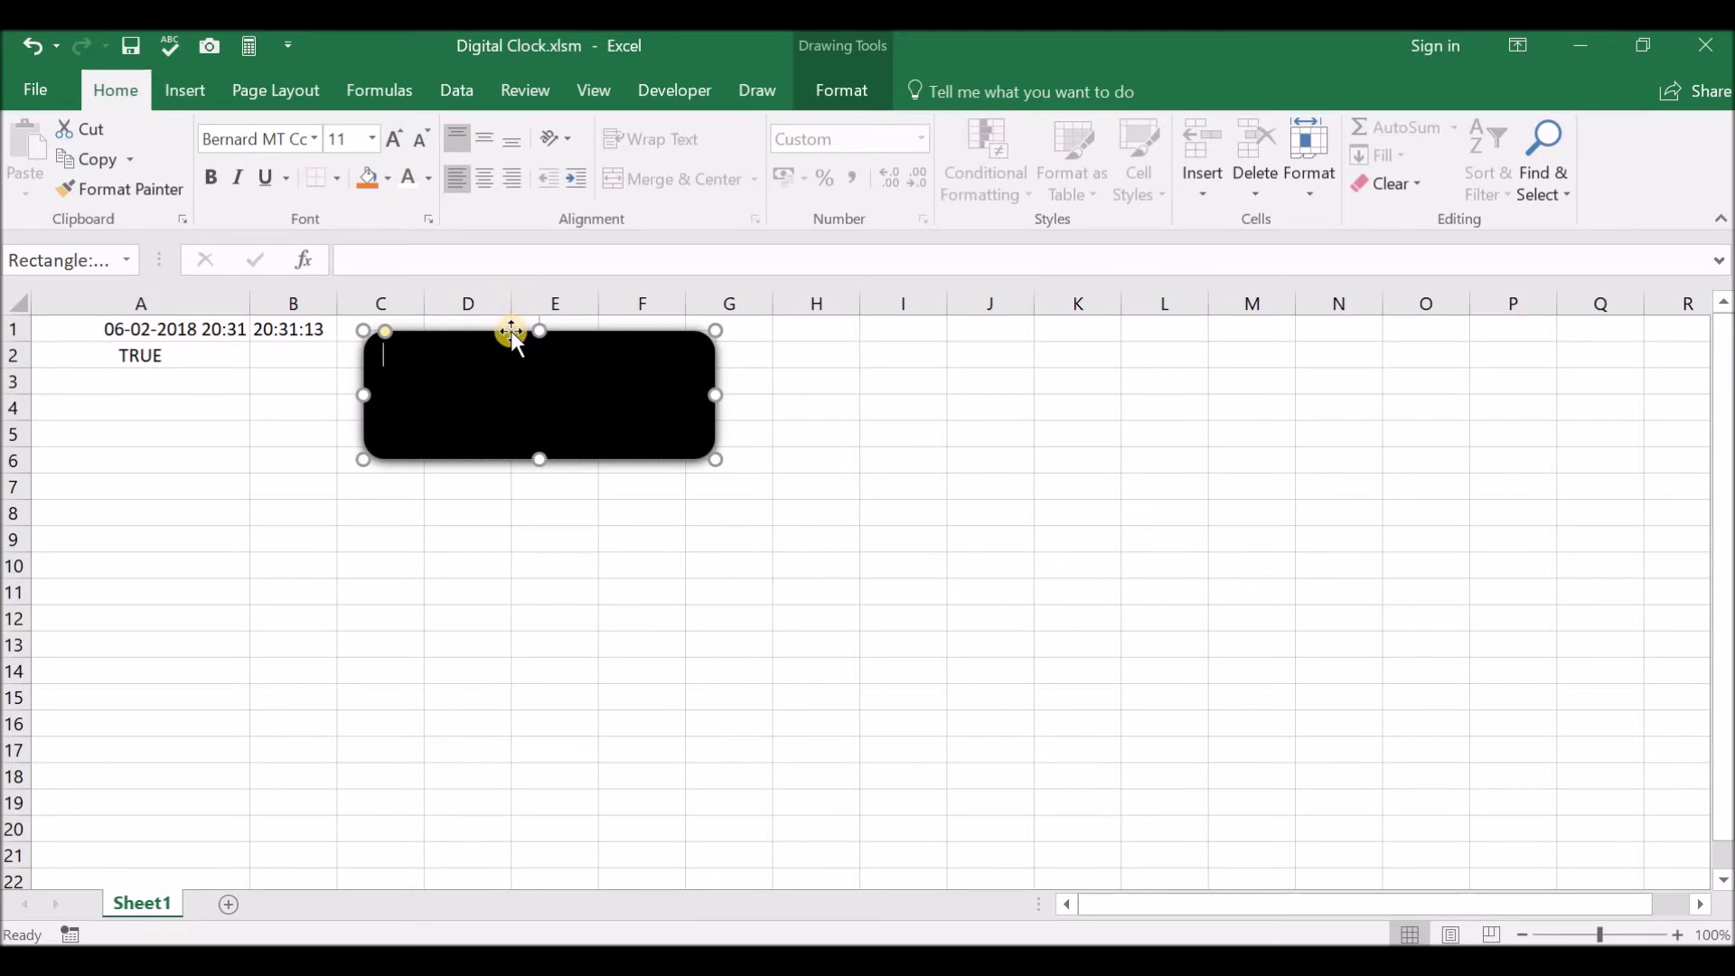
Step: Link the rectangle's text to cell B1 with the formula =$B$1
left_click(377, 261)
type("=")
left_click(292, 330)
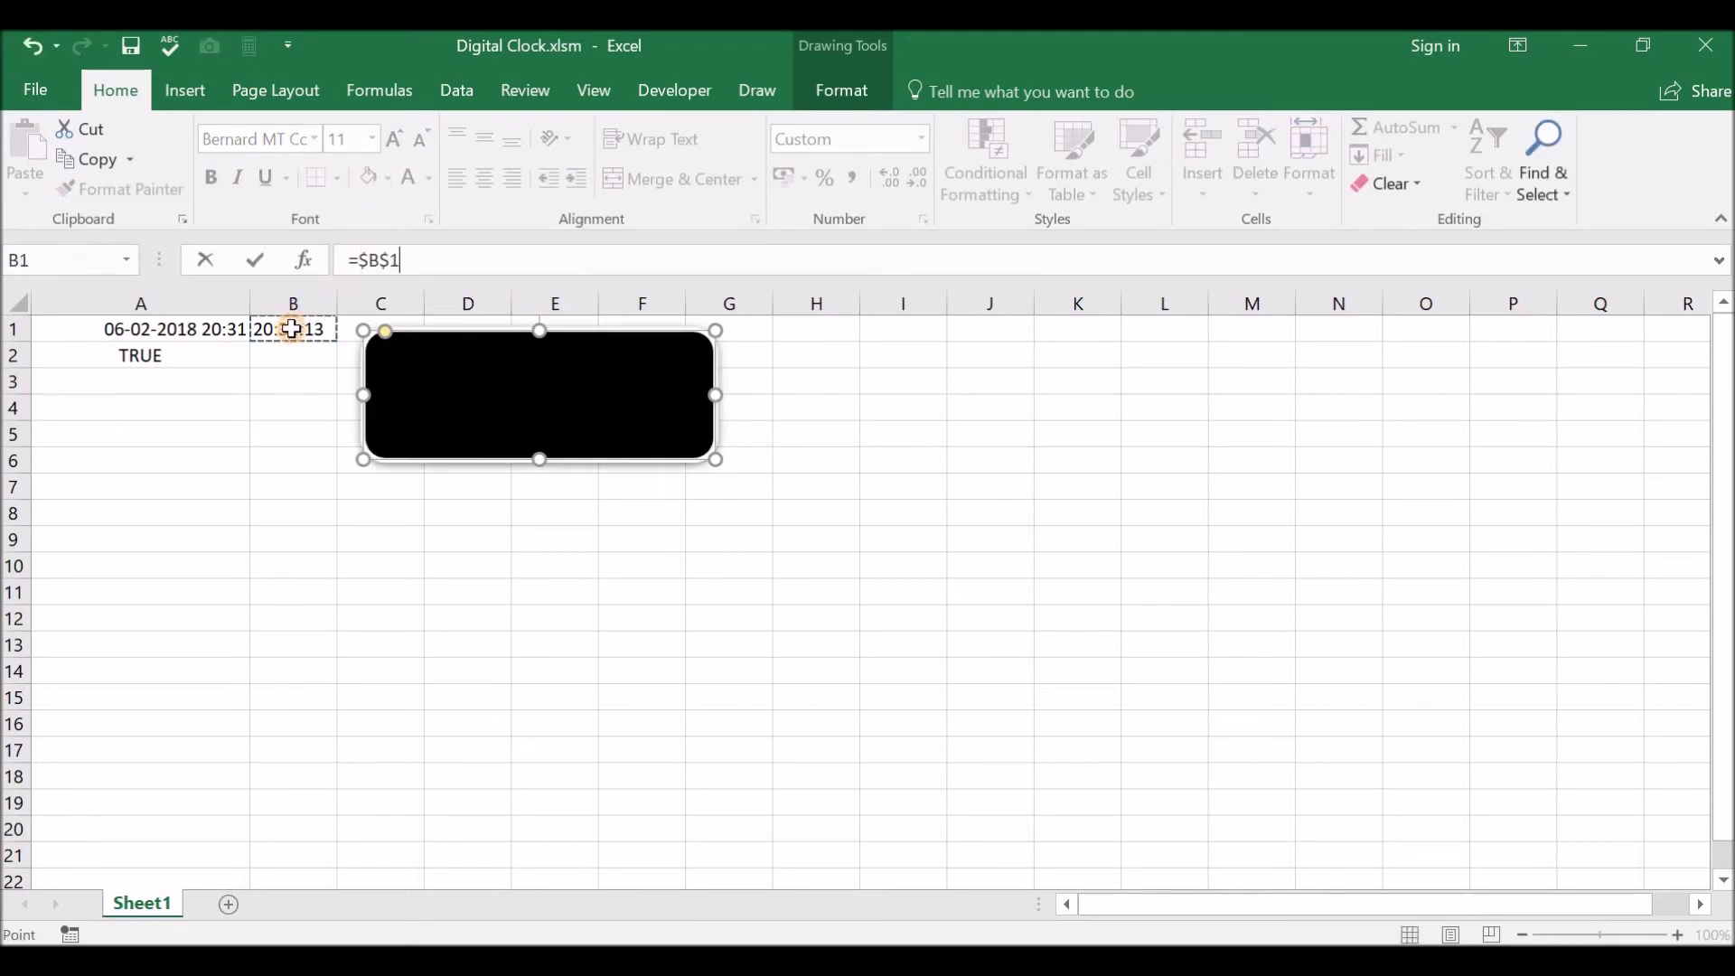
key("Return")
left_click(406, 383)
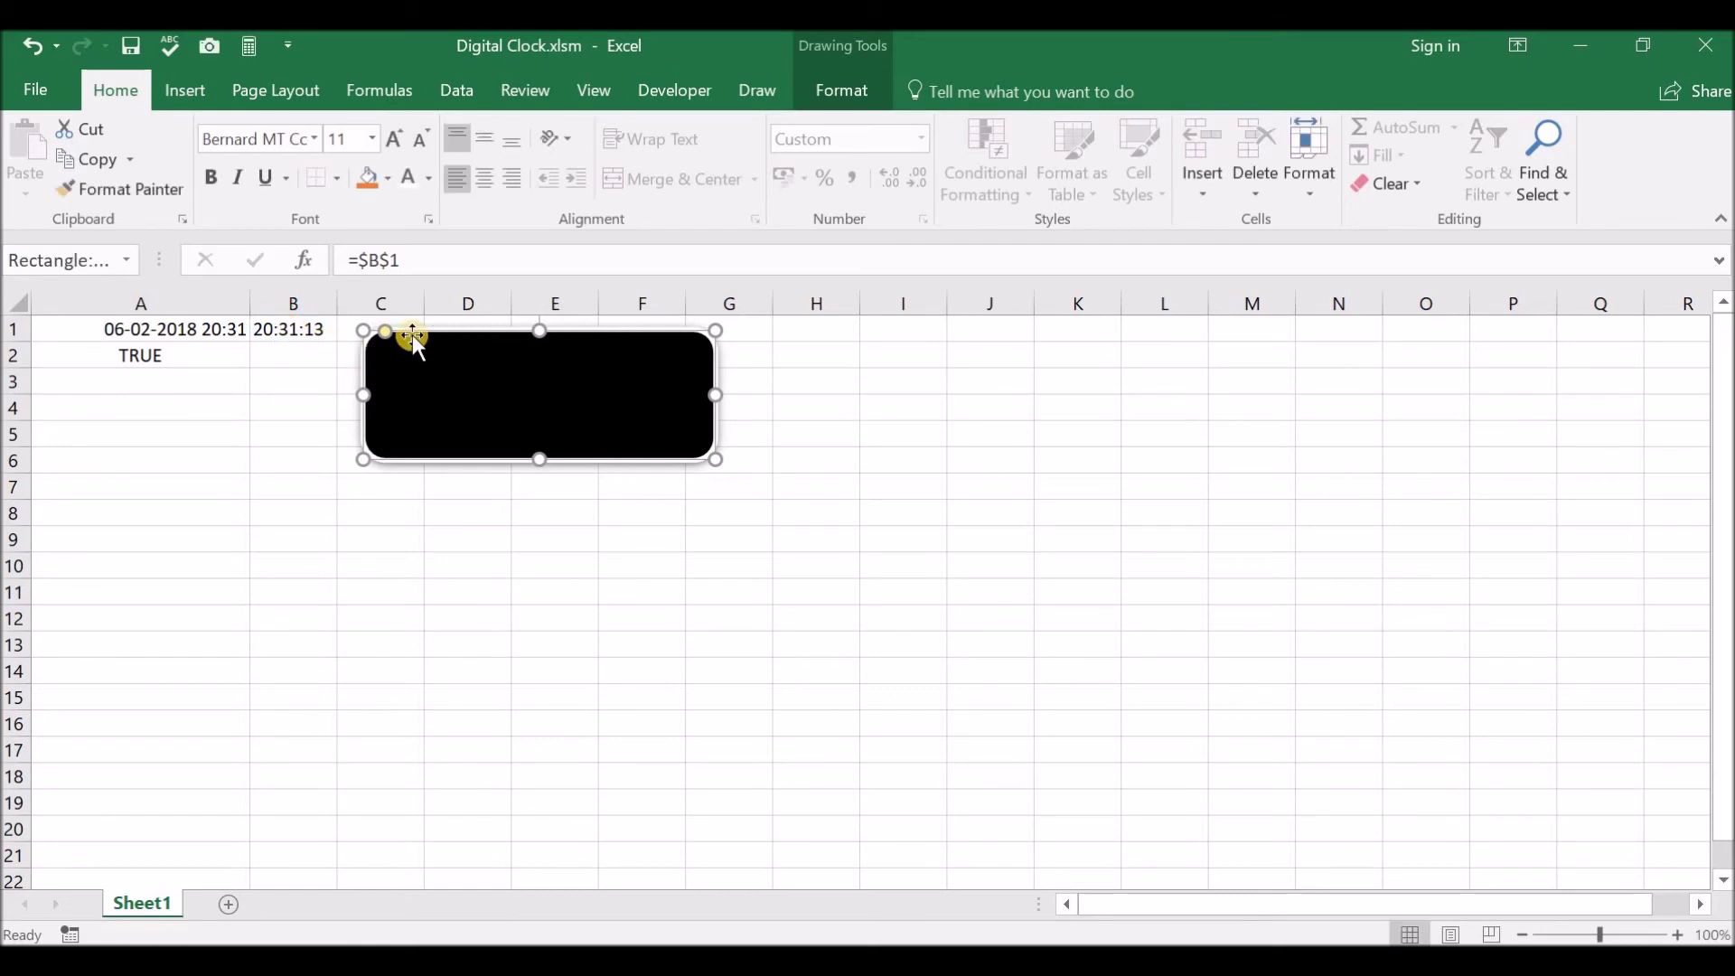
Step: Format the clock text as Bernard MT Condensed, size 40, centred vertically and horizontally
left_click(410, 181)
left_click(314, 139)
left_click(355, 414)
left_click(395, 138)
left_click(394, 138)
left_click(394, 138)
left_click(394, 138)
left_click(394, 138)
left_click(394, 138)
left_click(394, 138)
left_click(394, 138)
left_click(394, 138)
left_click(394, 138)
left_click(485, 137)
left_click(490, 167)
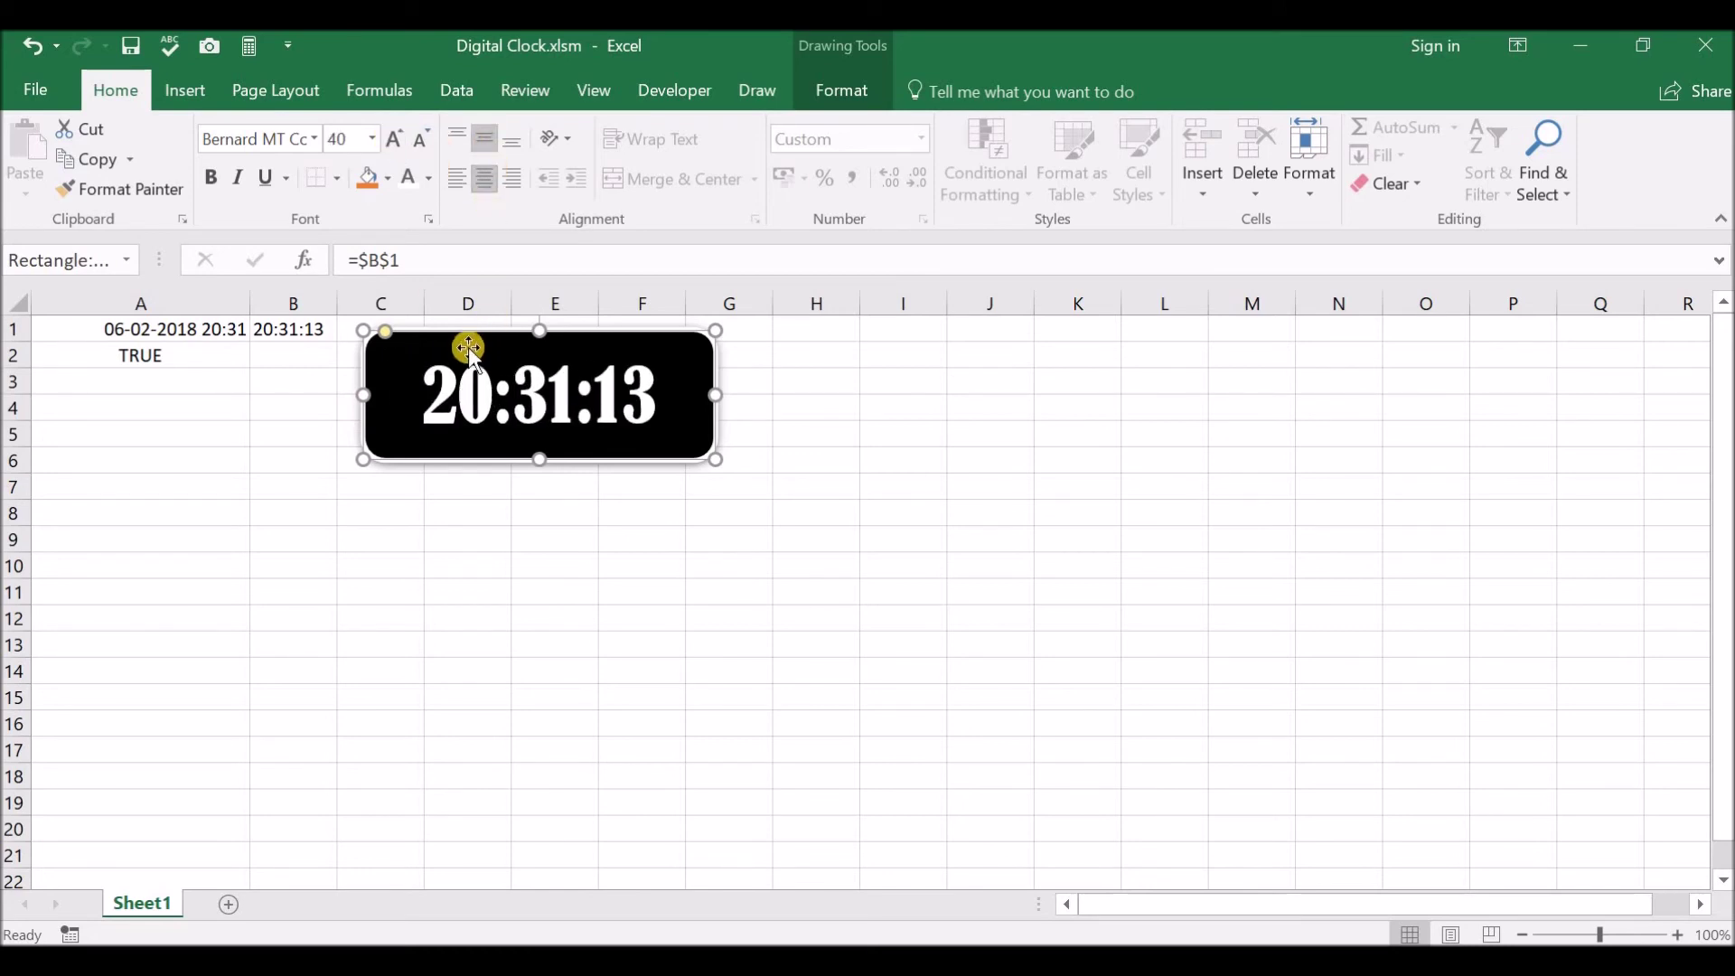
Step: Move the clock shape to the sheet's top-left over cell A1
left_click(387, 522)
left_click_drag(428, 332, 100, 323)
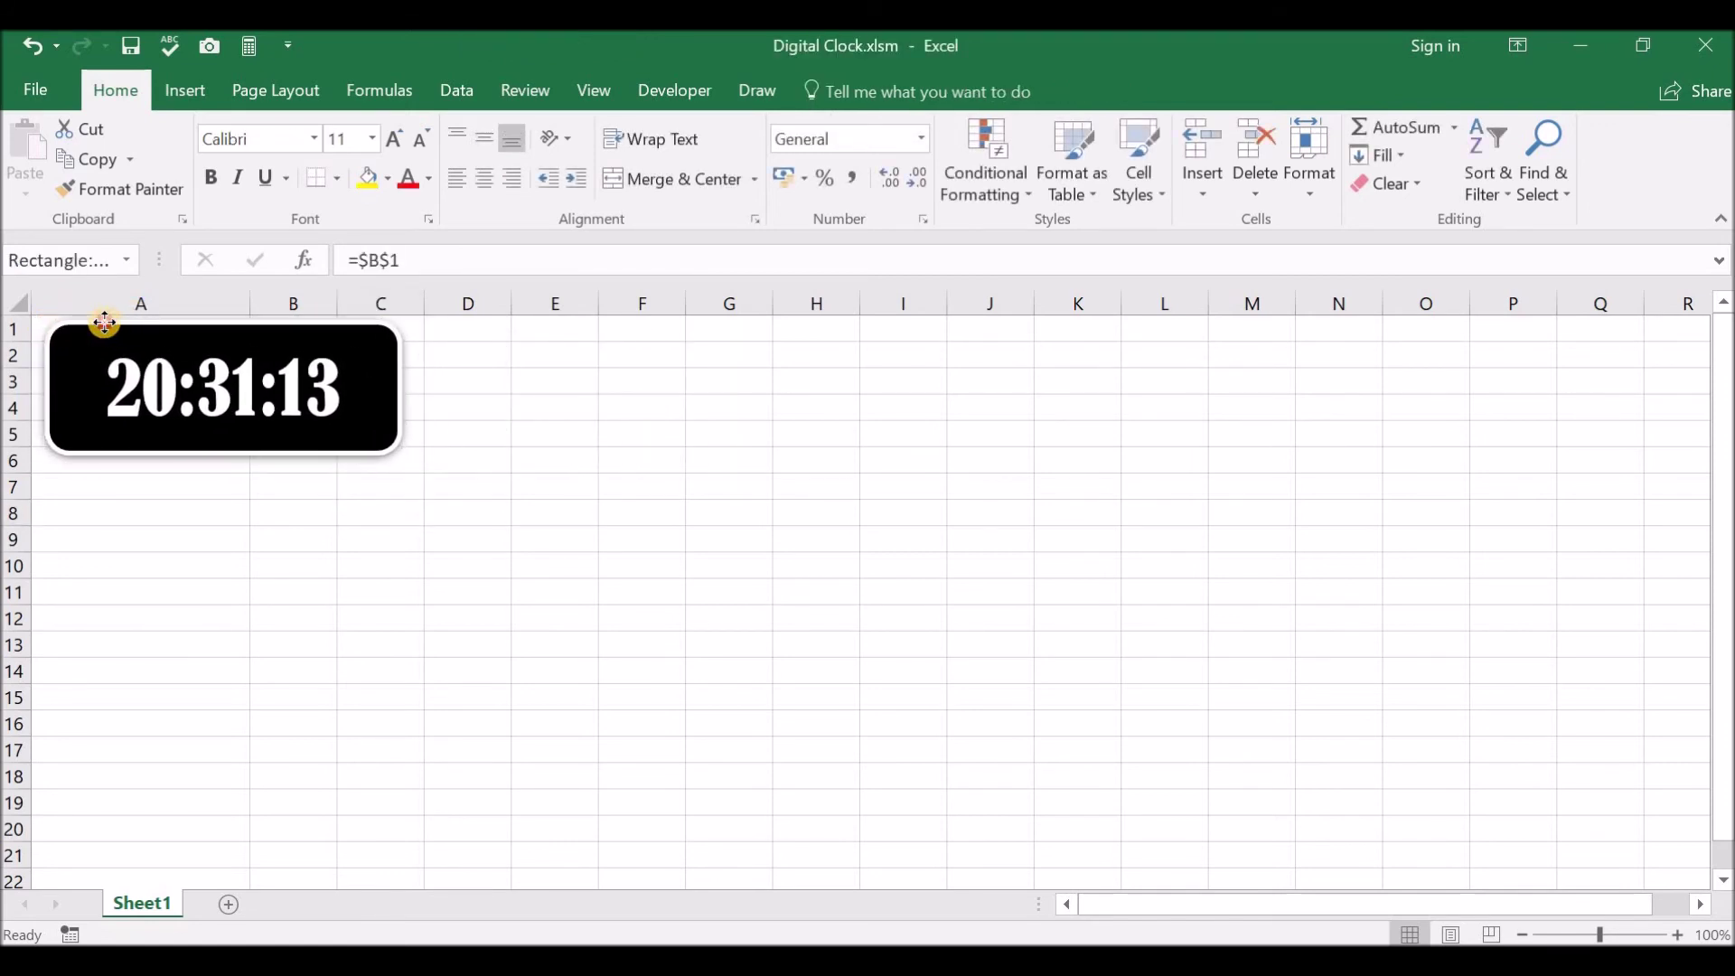
left_click_drag(100, 323, 100, 321)
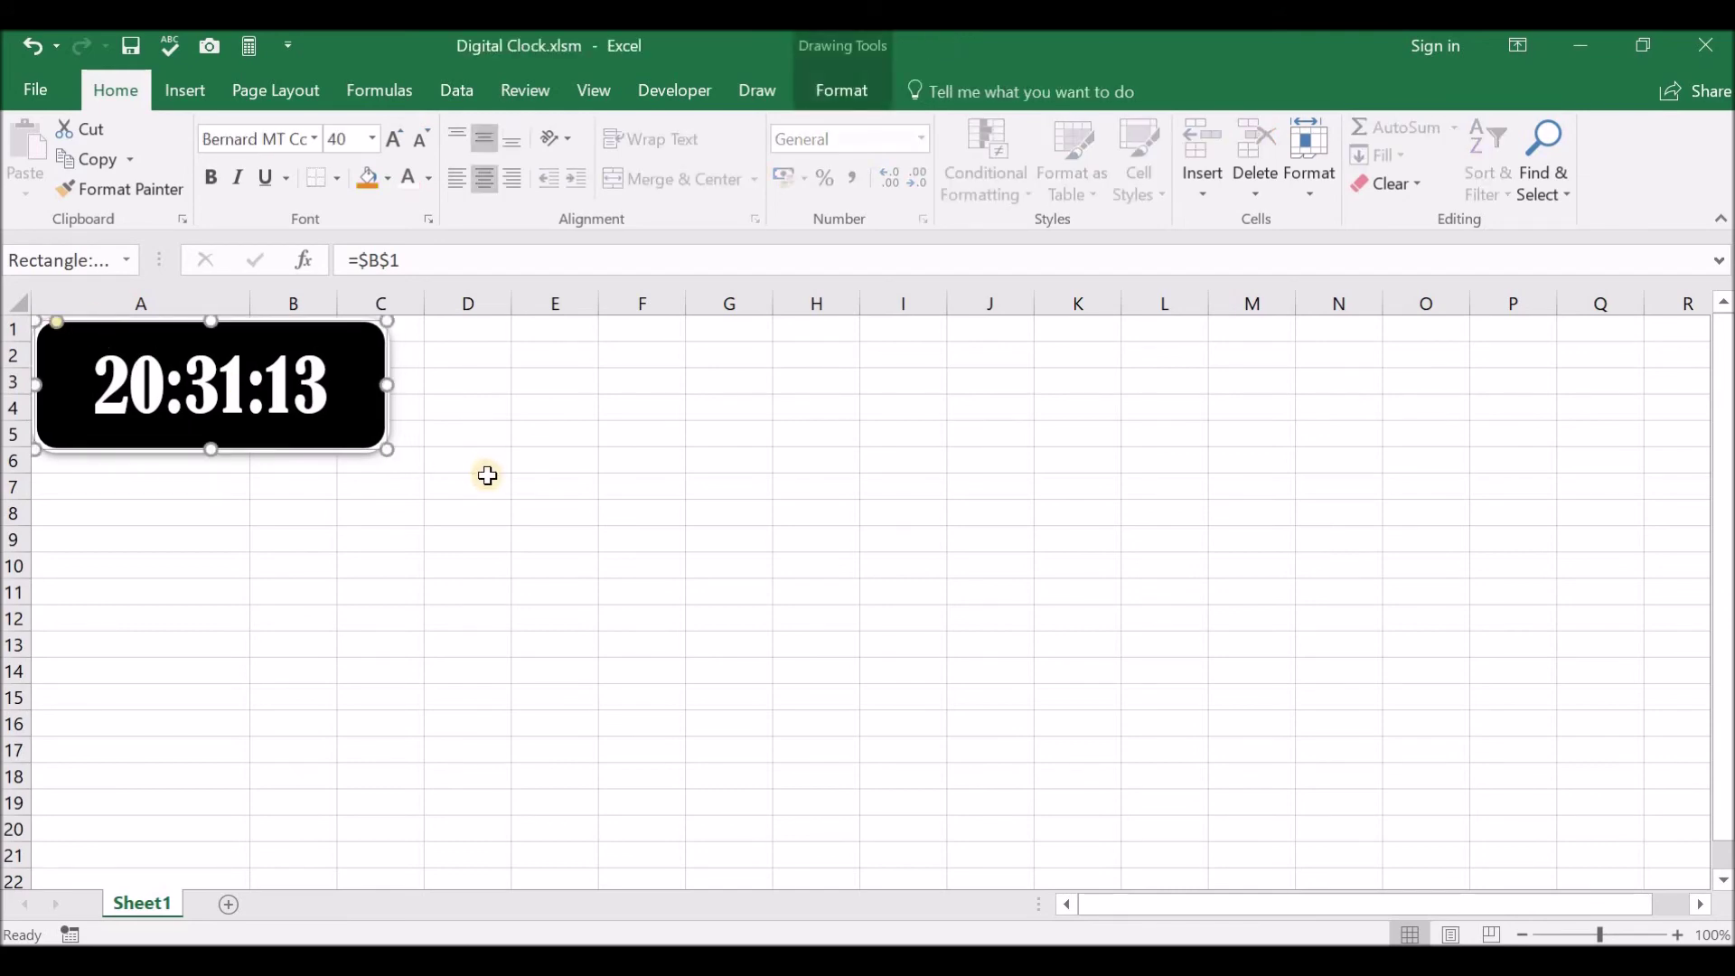
left_click(488, 476)
Step: Assign the Sheet1.clock macro to the shape and test starting and stopping it
right_click(299, 436)
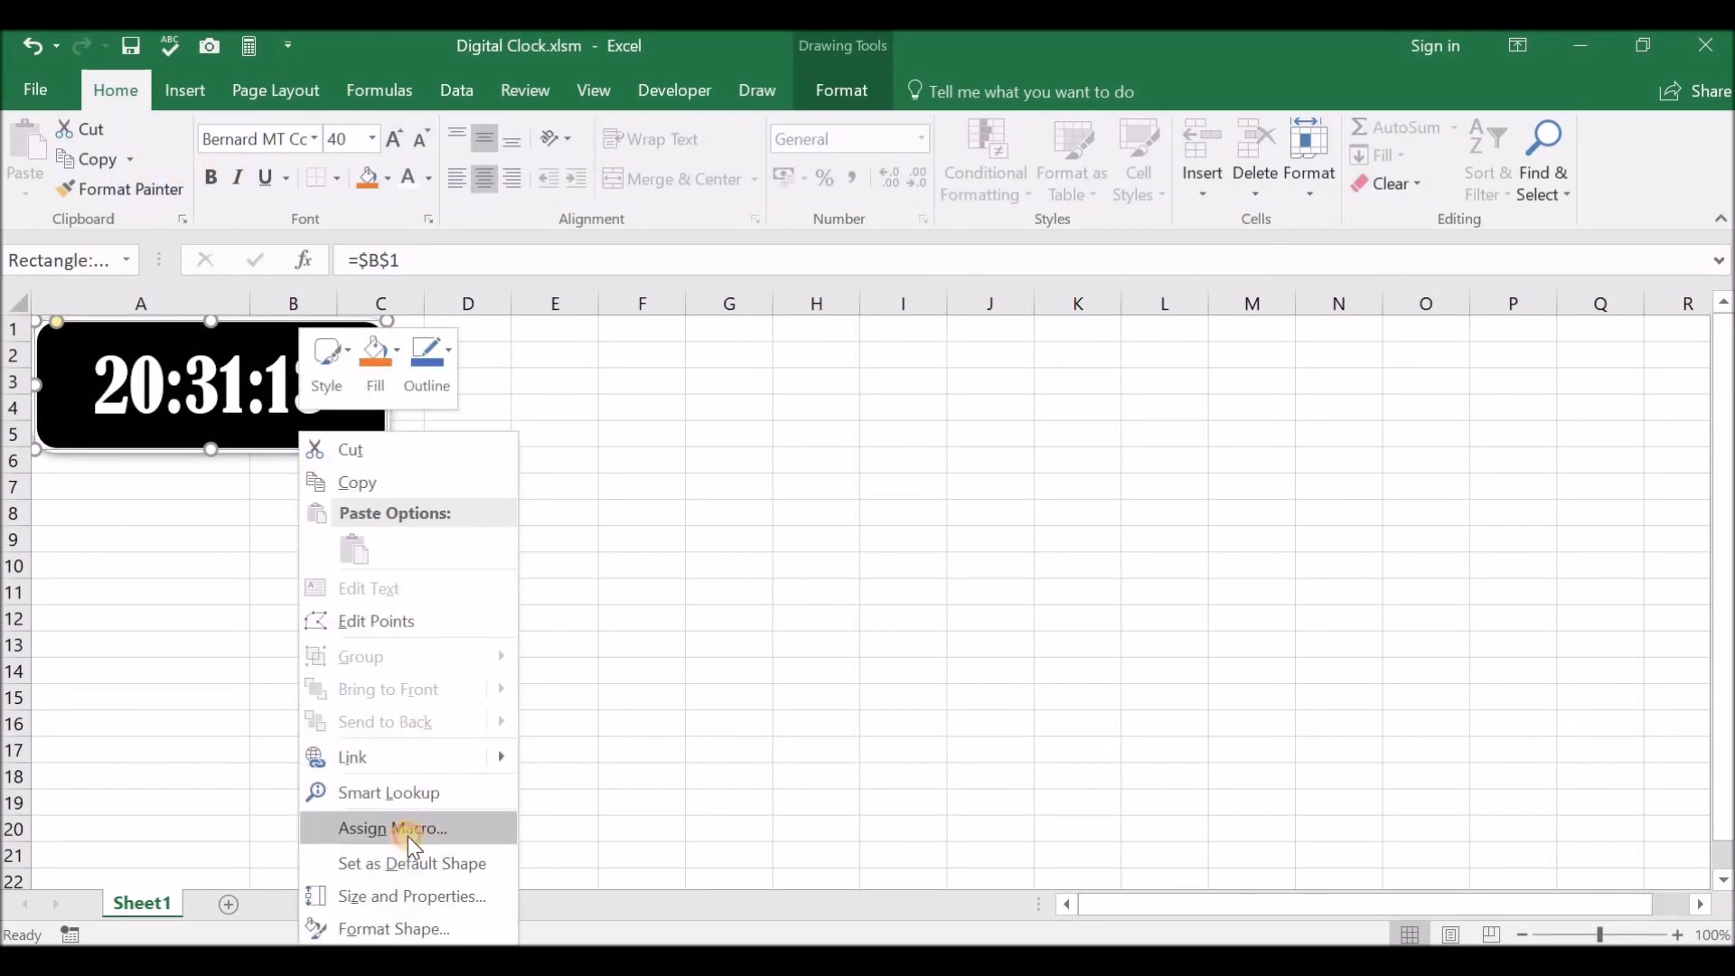
left_click(407, 830)
left_click(183, 531)
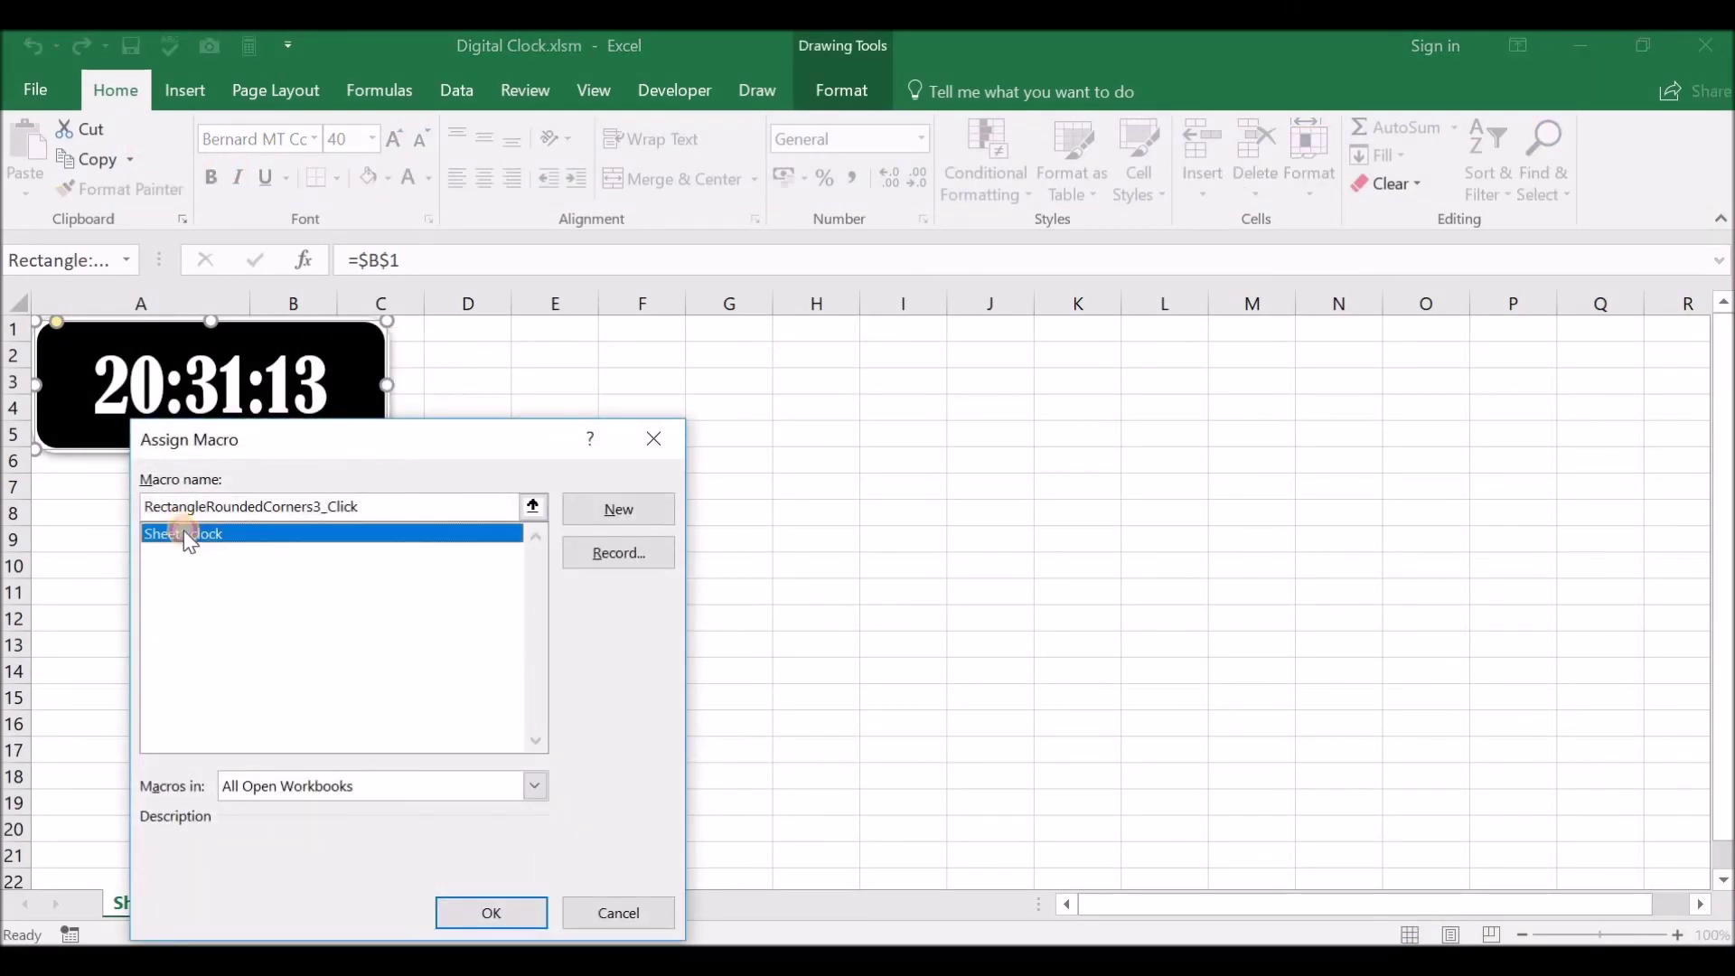
left_click(517, 919)
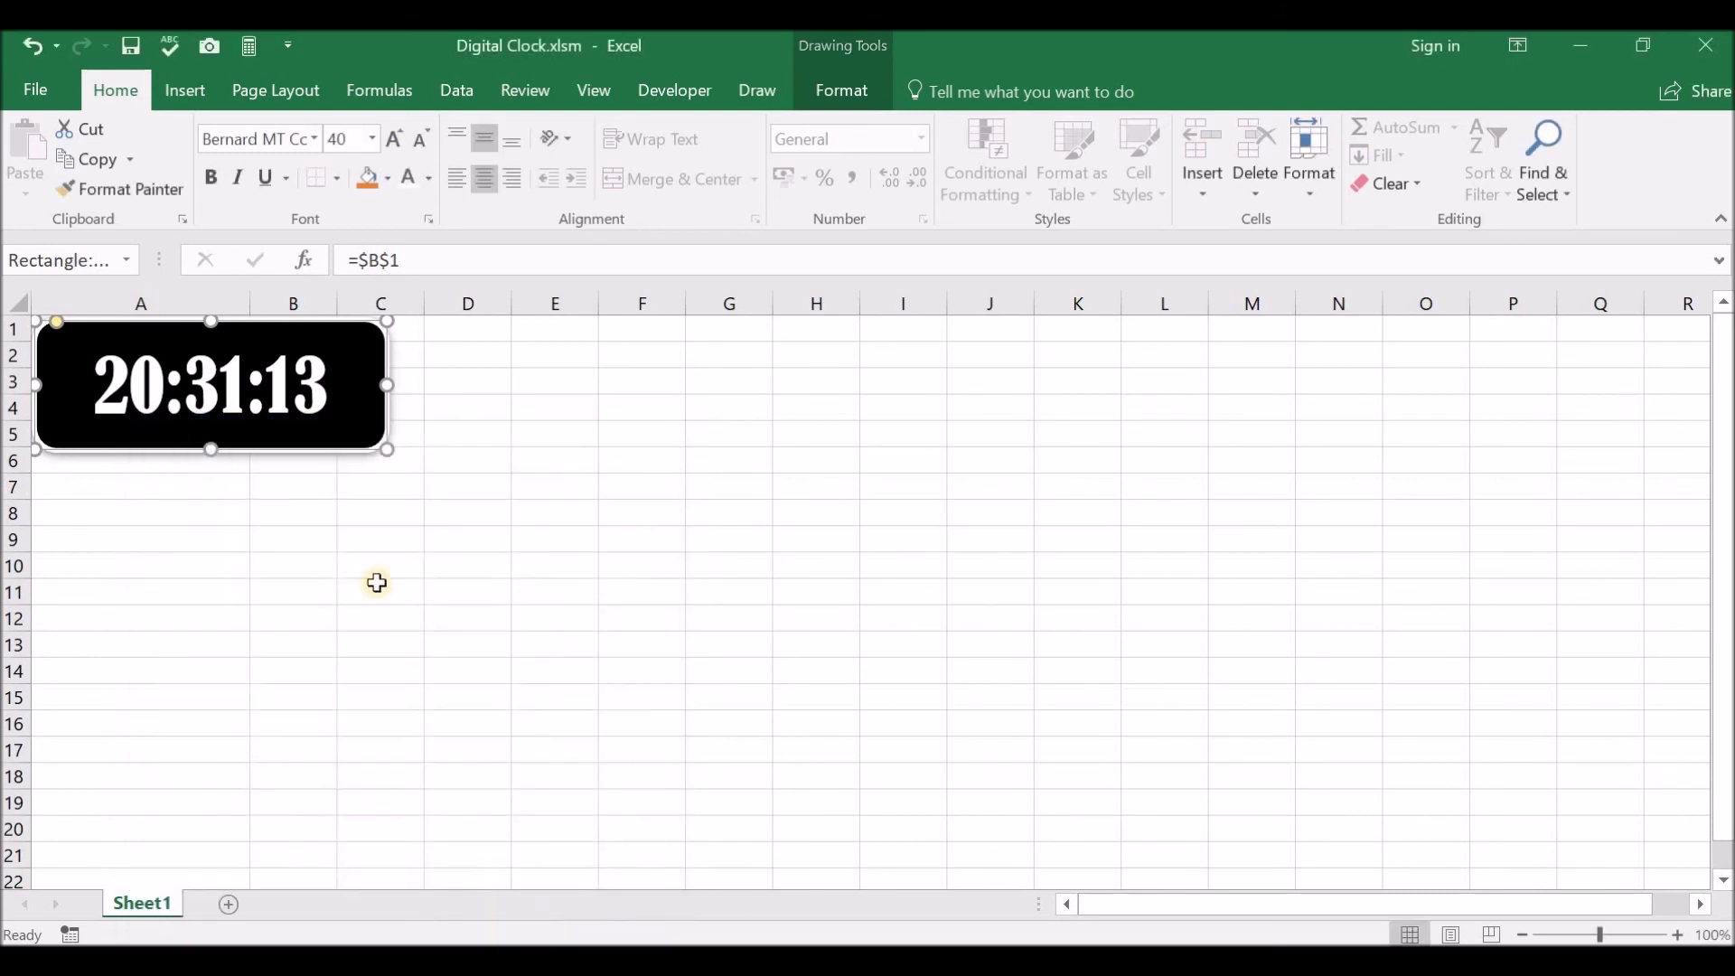
left_click(328, 506)
left_click(281, 438)
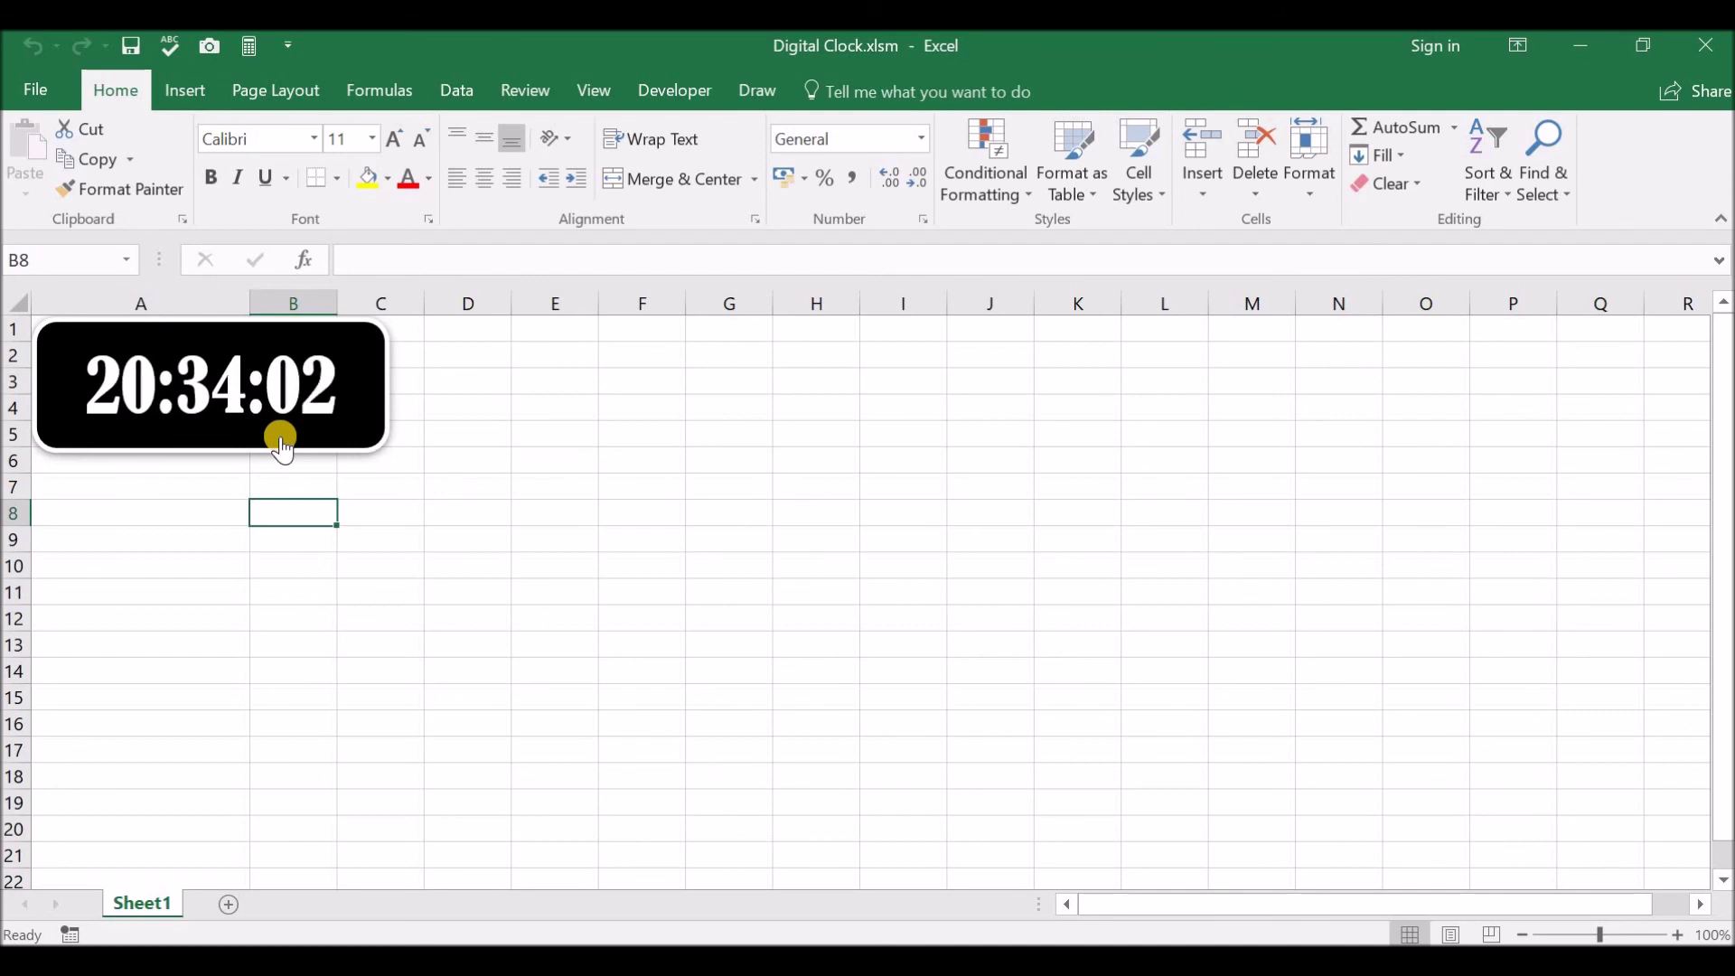
left_click(282, 443)
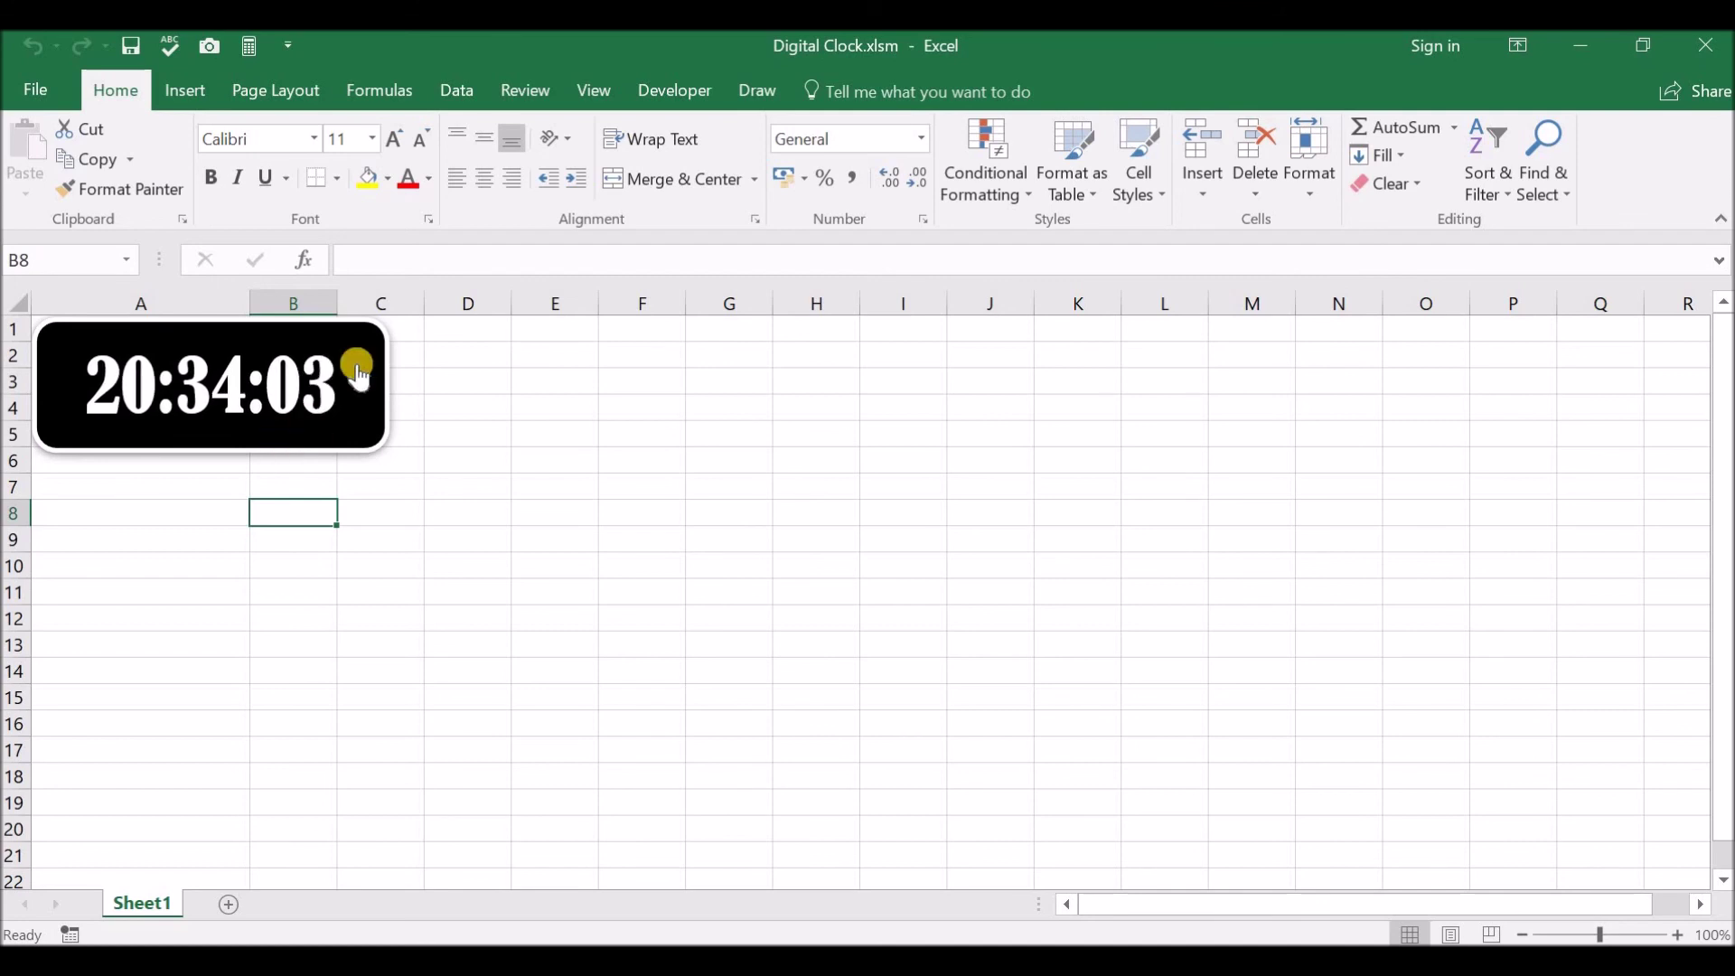
Step: Hide gridlines, headings and the formula bar, then restart the live clock
left_click(596, 92)
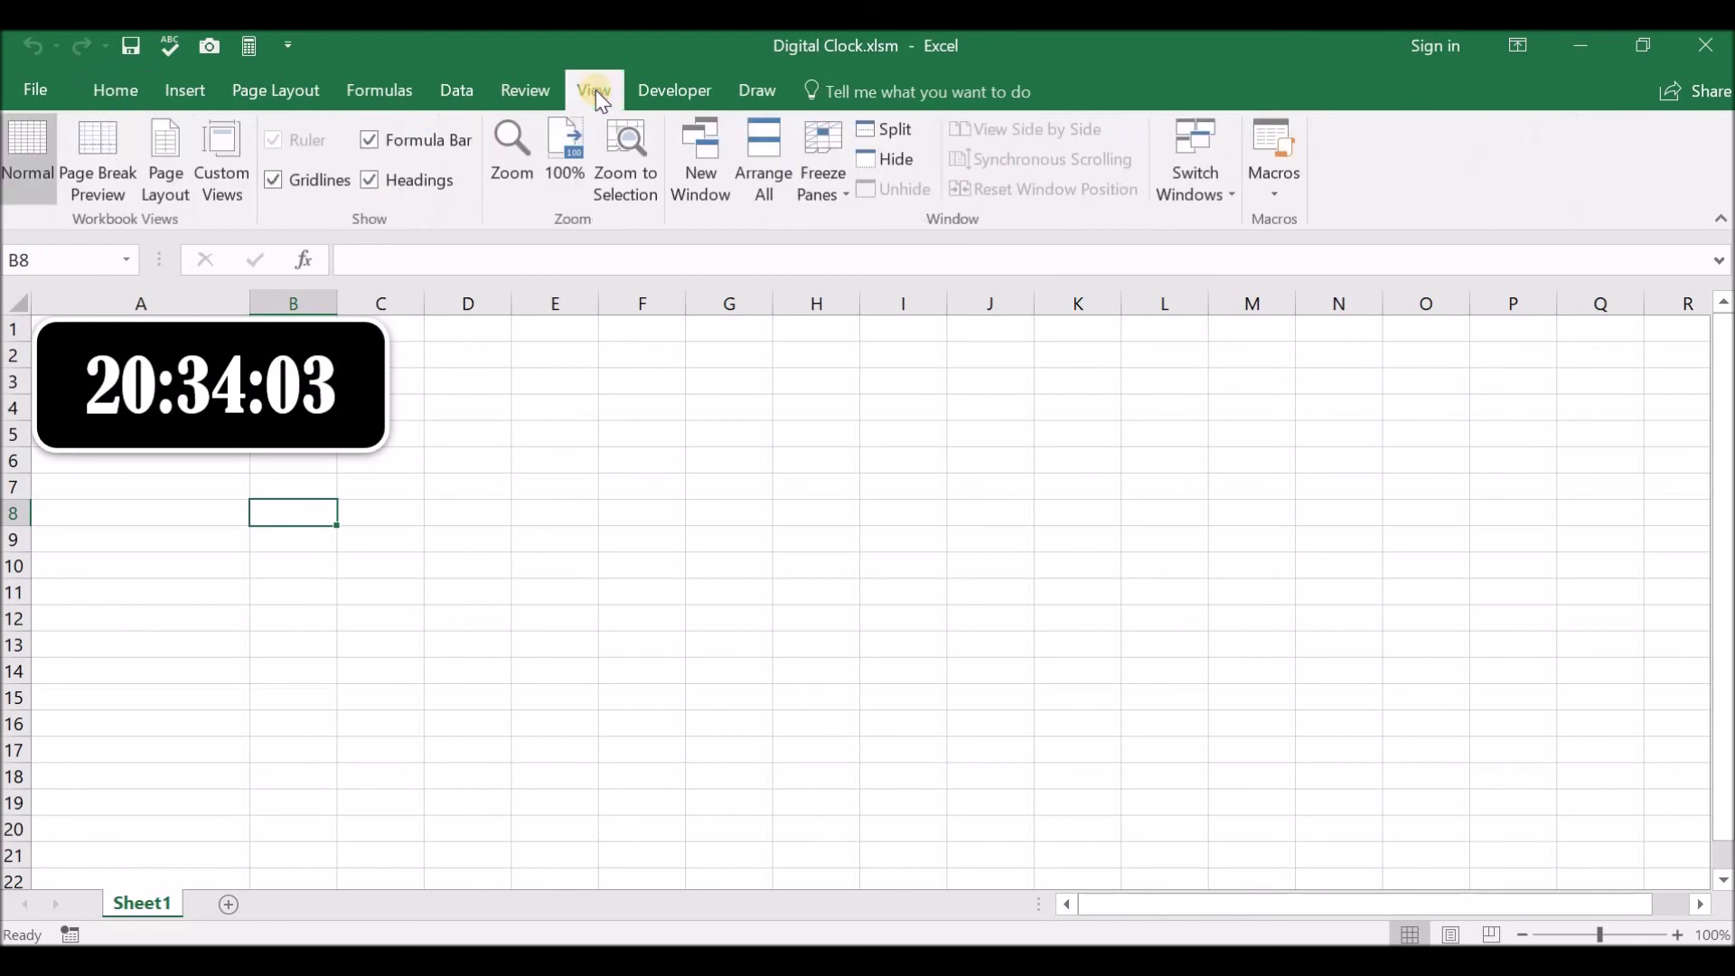
left_click(370, 180)
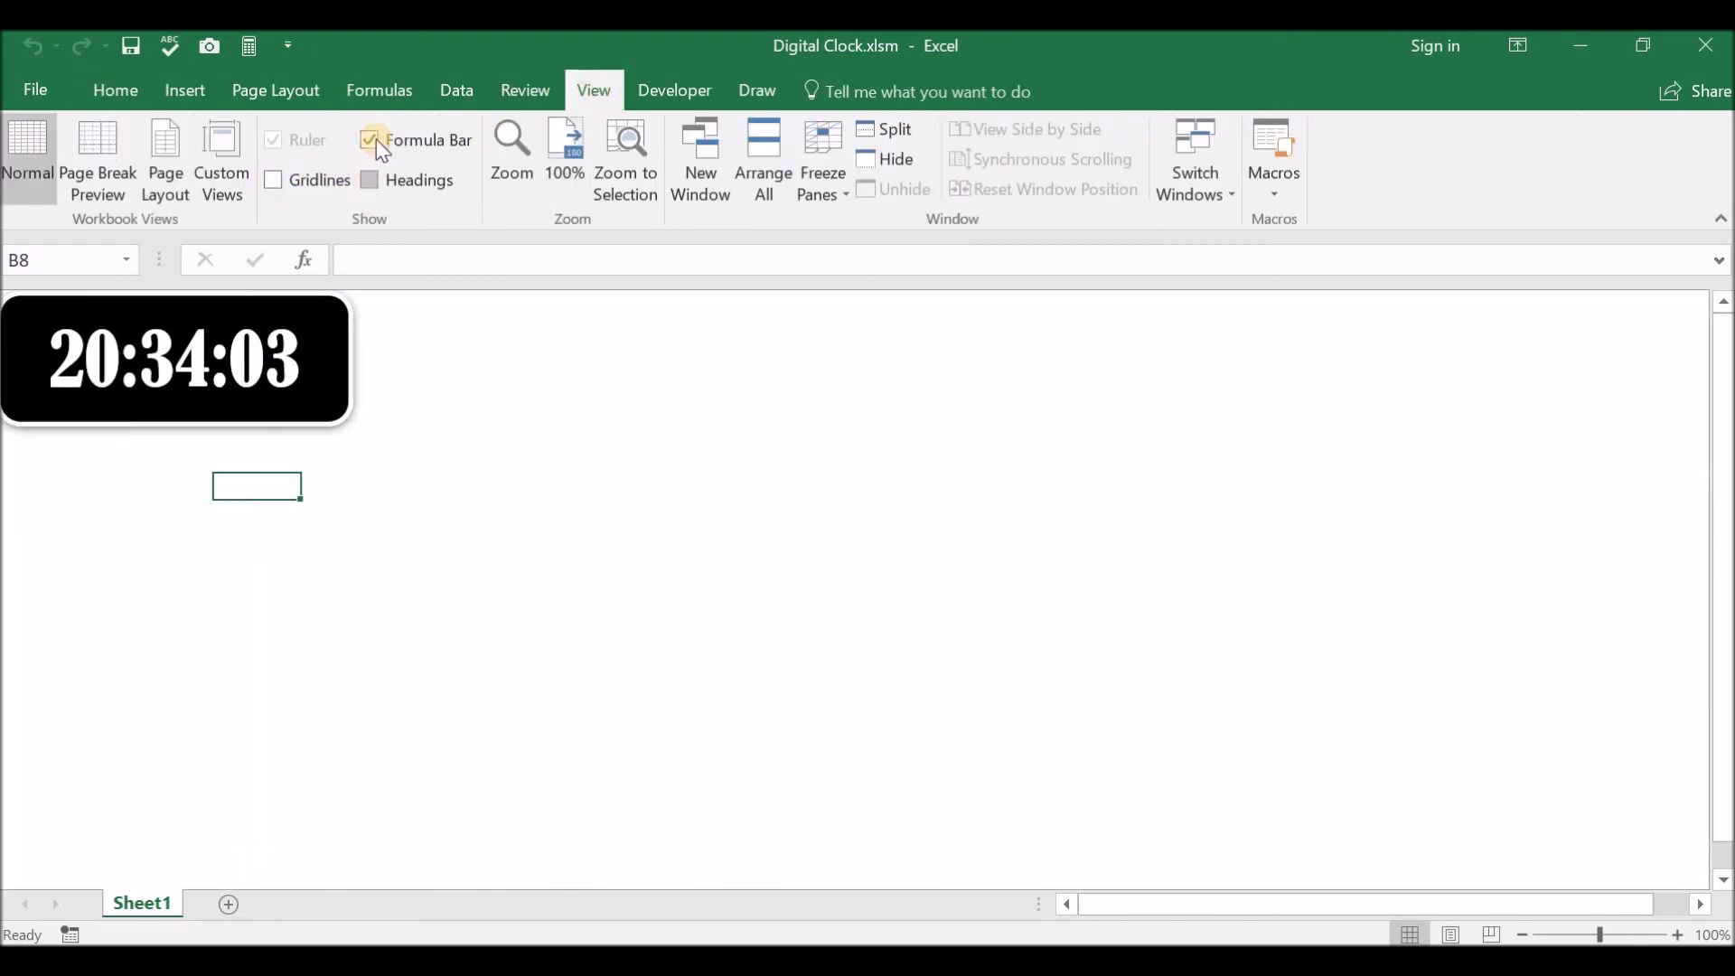
left_click(370, 139)
left_click(628, 344)
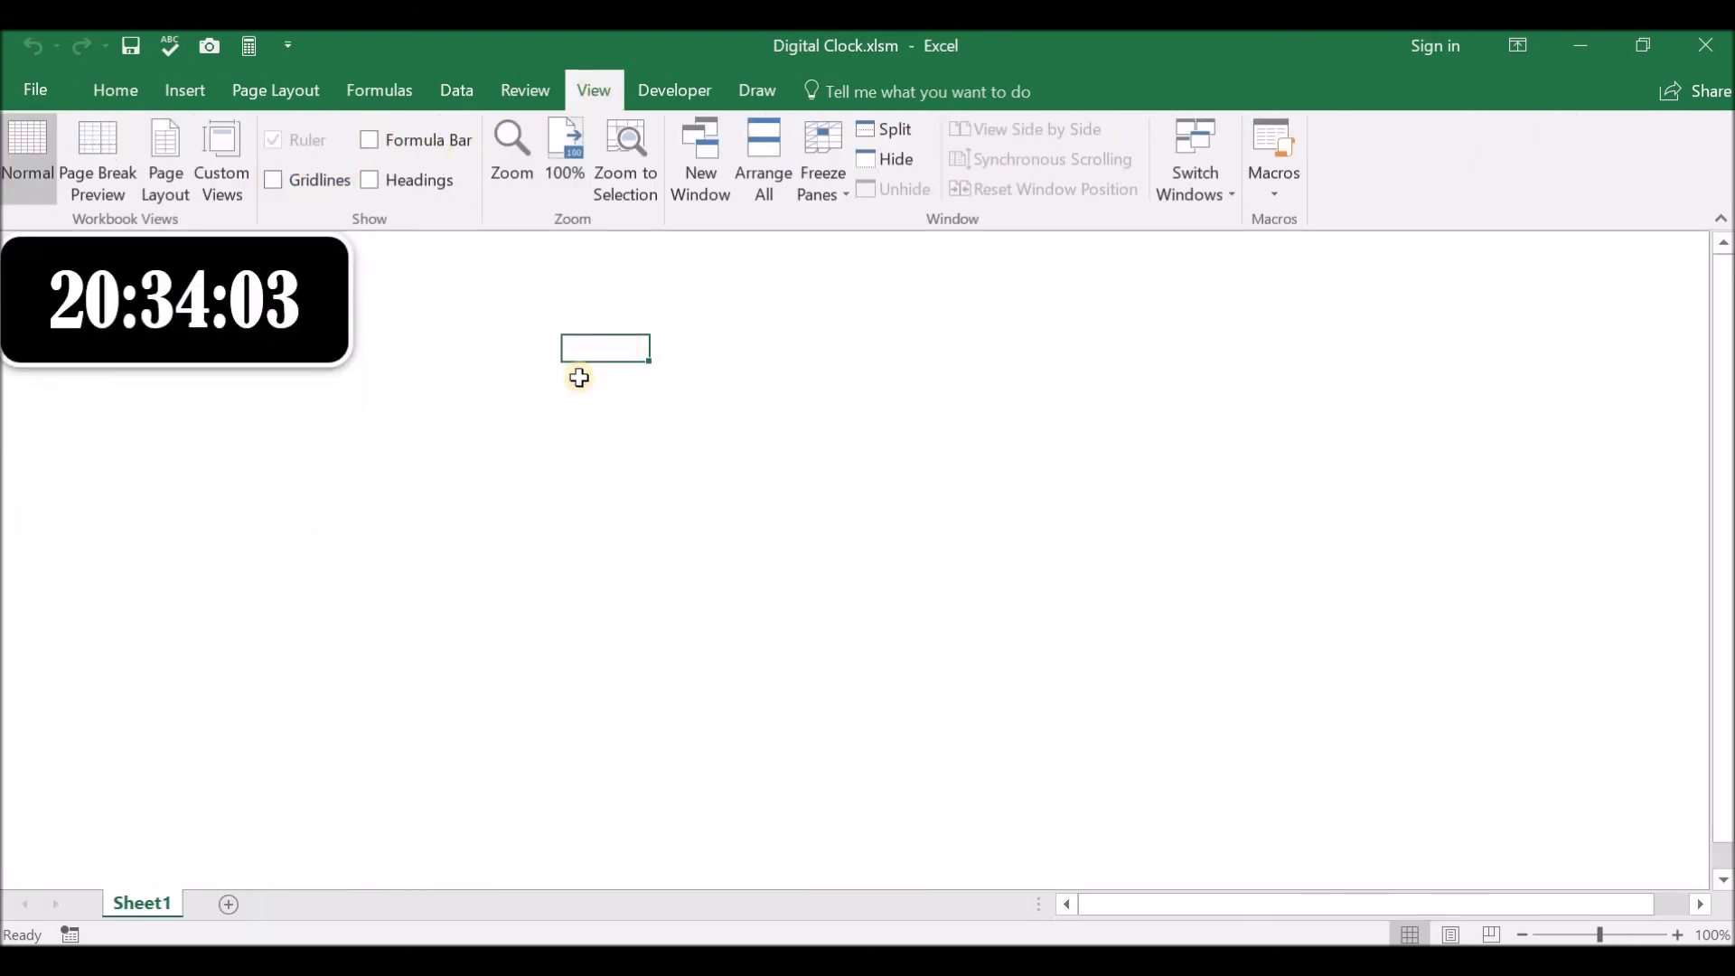
left_click(220, 341)
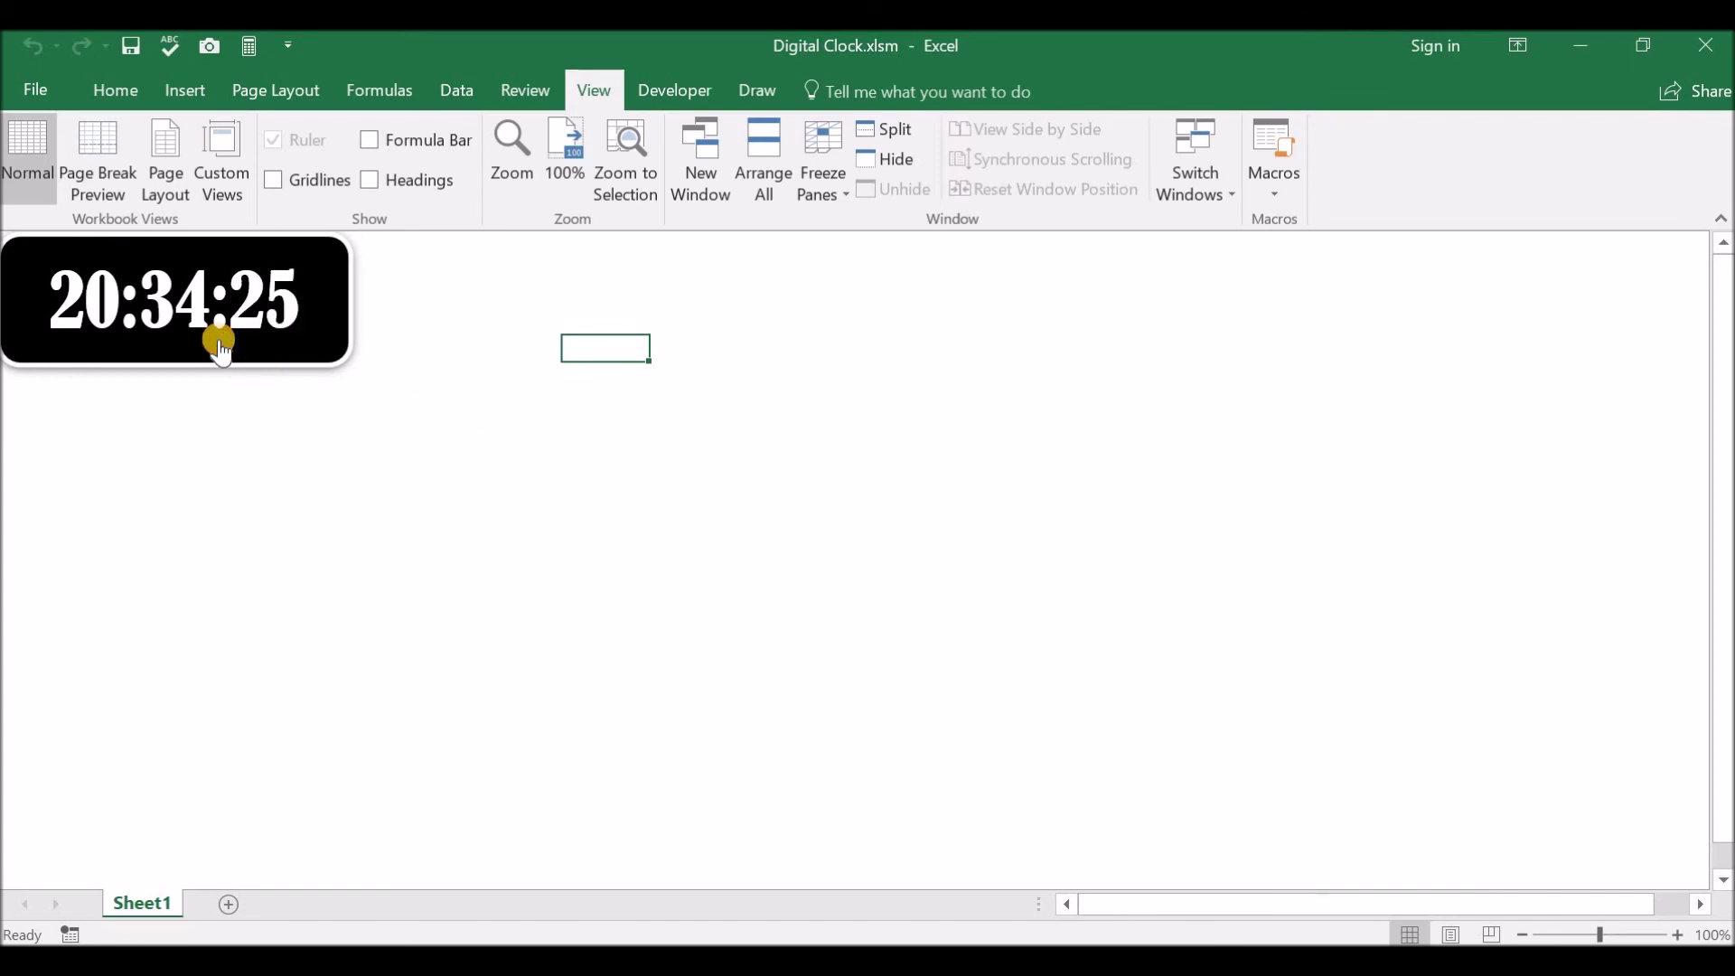